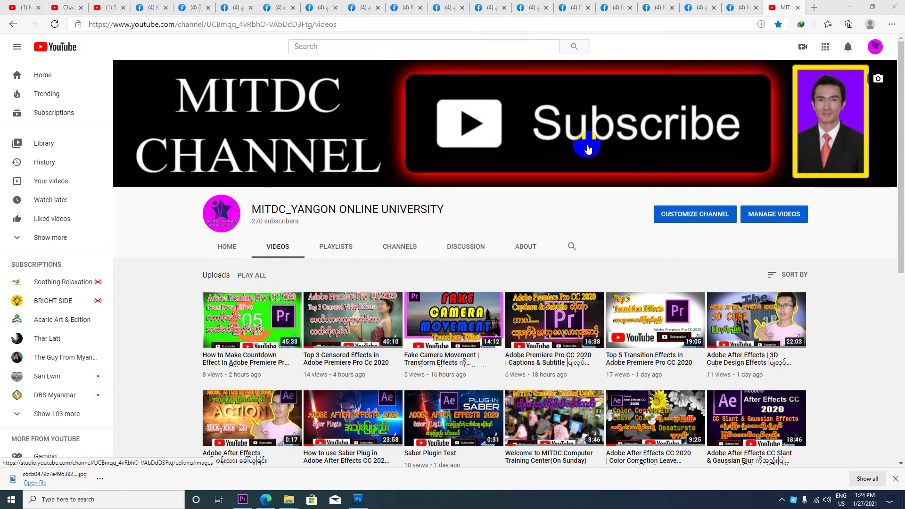
Hide the browser and bring Premiere Pro to the front
mouse_move(338, 344)
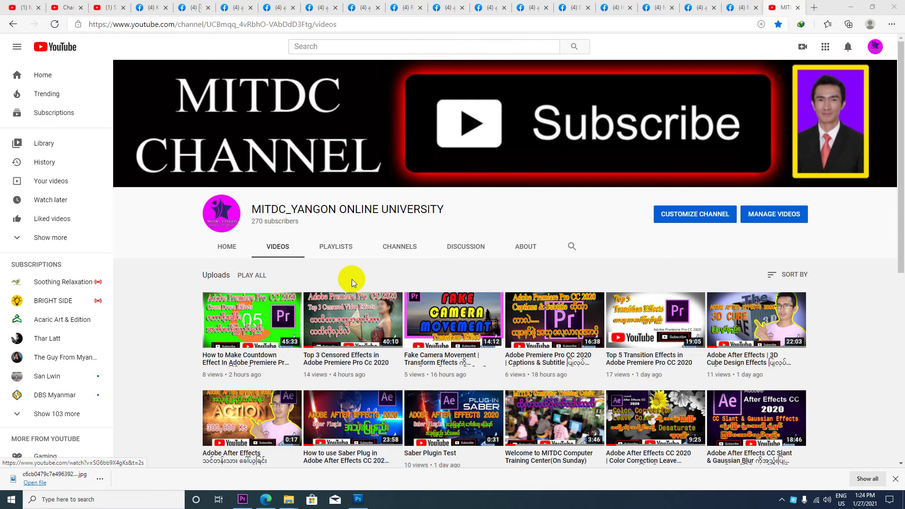
left_click(851, 7)
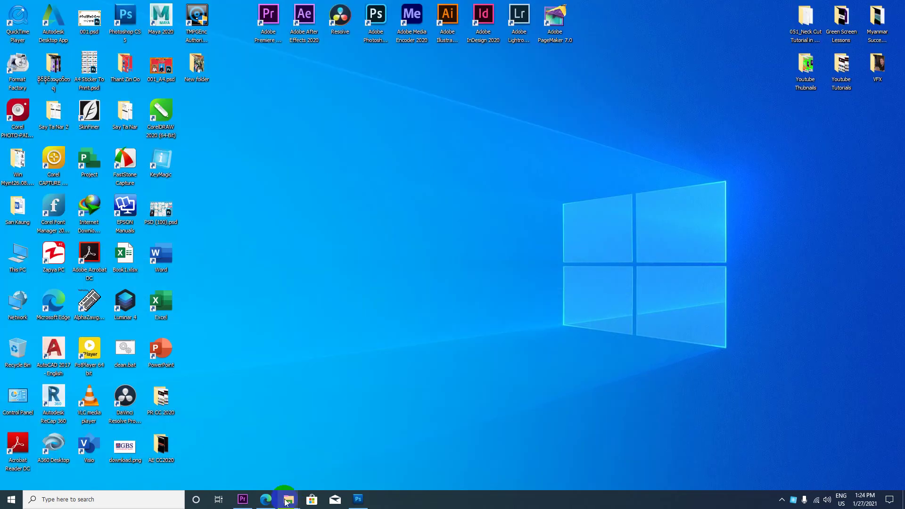
left_click(248, 505)
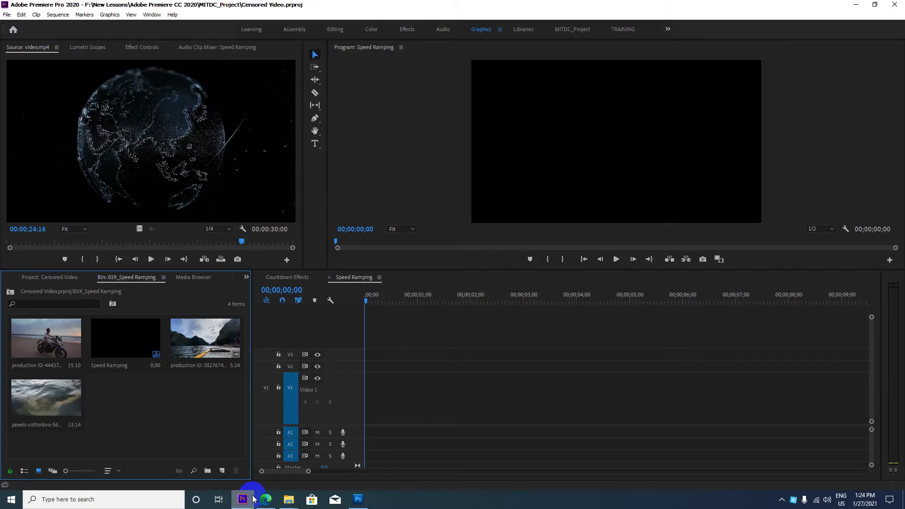
Look over the four footage clips in the bin, then select the production ID-3827674 lake clip
left_click(43, 344)
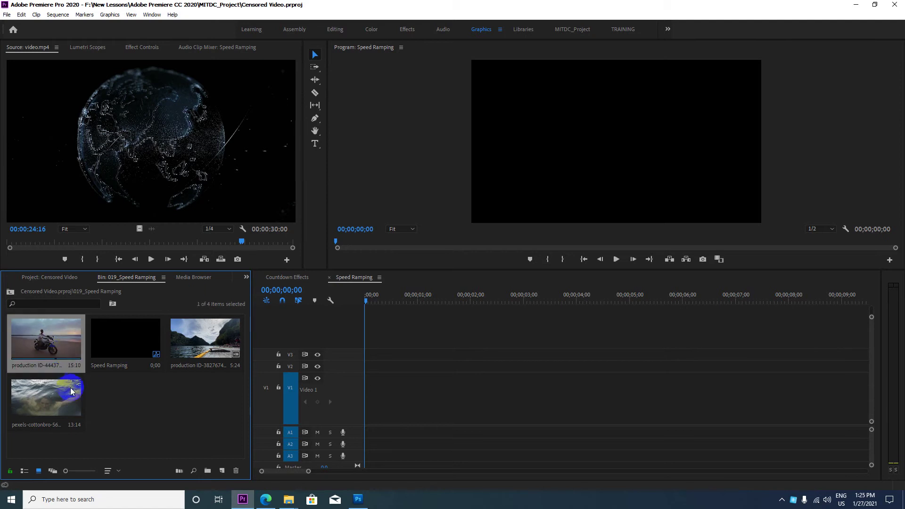
left_click(71, 391, "ctrl")
left_click(192, 346, "ctrl")
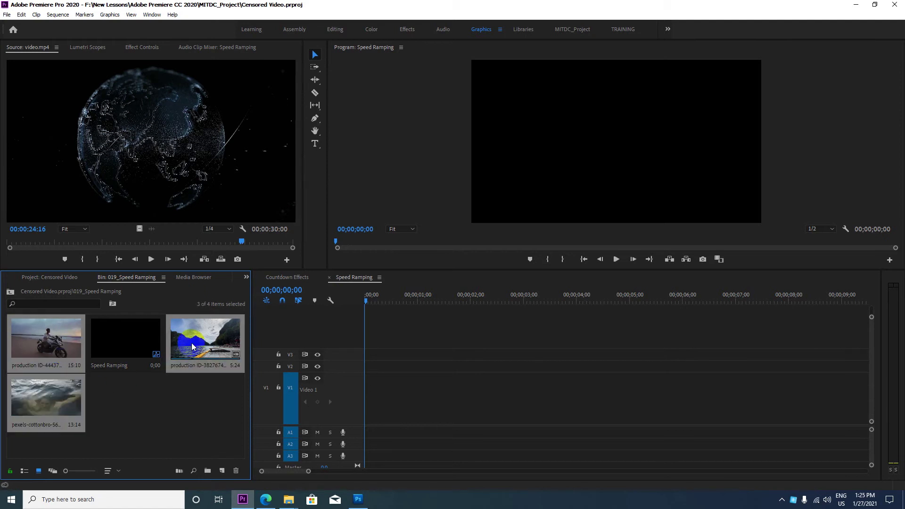
left_click(171, 416)
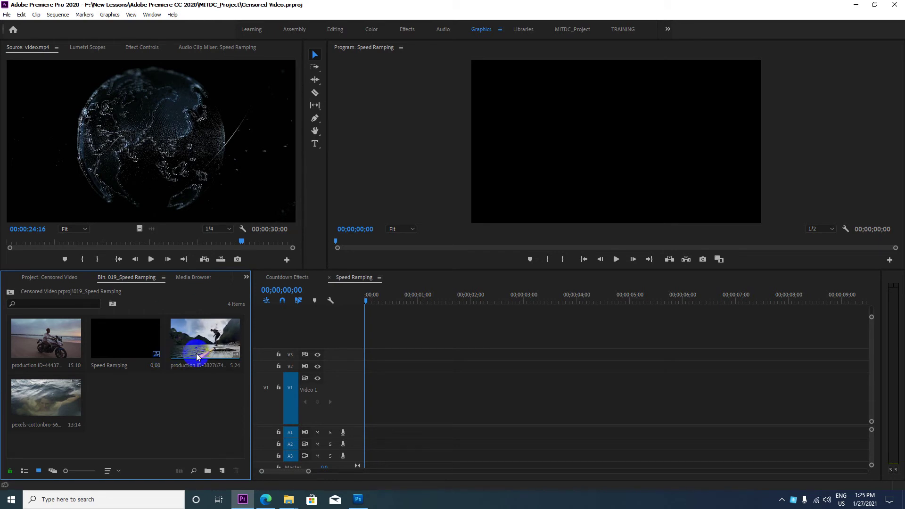
left_click(196, 340)
Drop the production ID-3827674 clip onto V1 and keep the sequence's existing settings
mouse_move(197, 339)
left_mouse_down()
mouse_move(374, 408)
mouse_move(359, 407)
mouse_move(385, 400)
left_mouse_up()
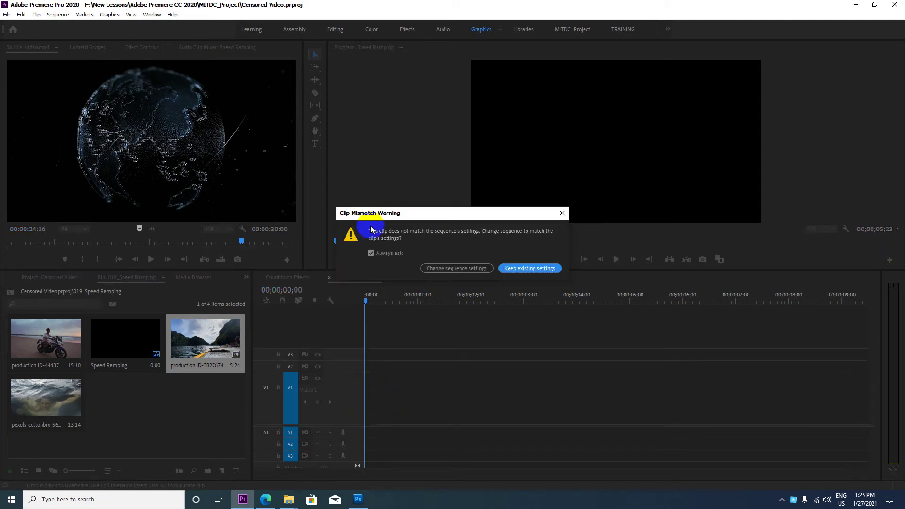
left_click_drag(385, 213, 277, 182)
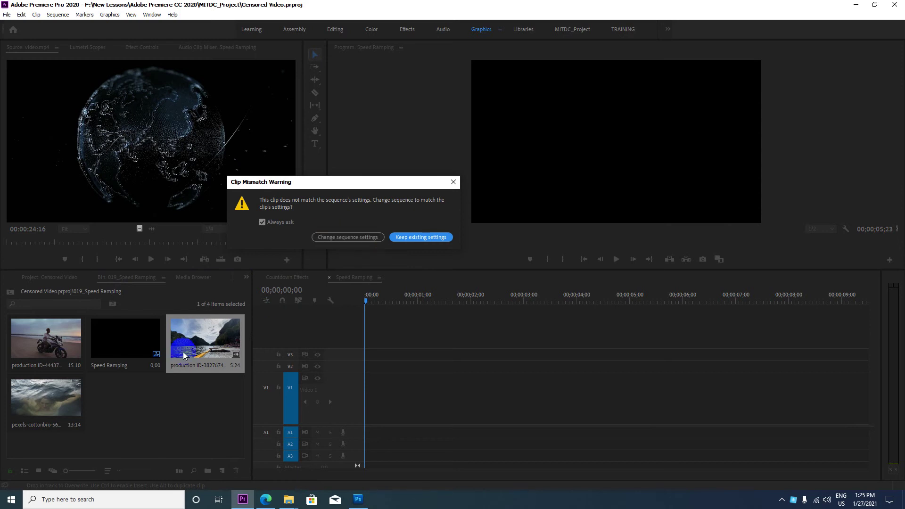
left_click(416, 241)
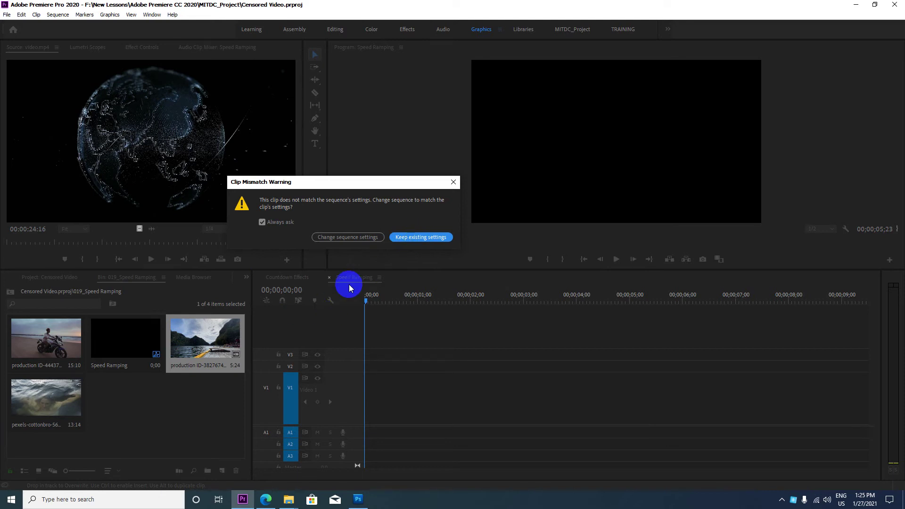
left_click(398, 239)
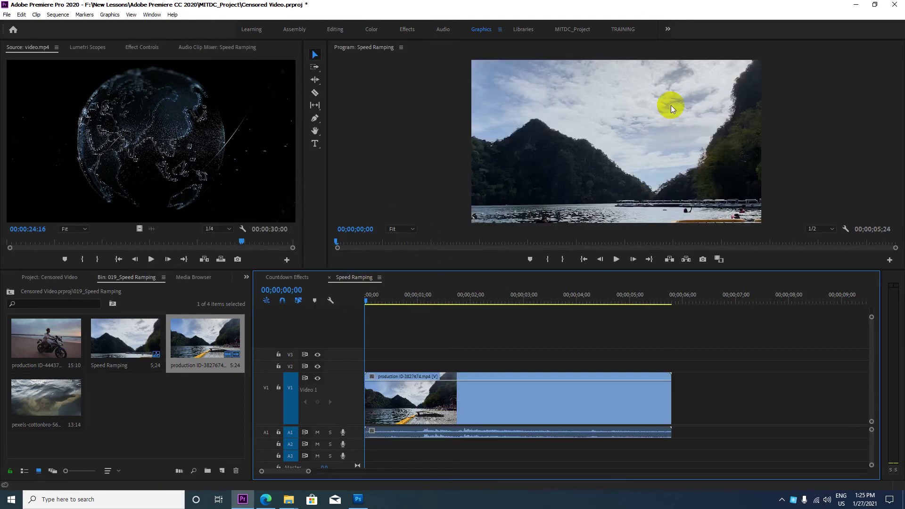
mouse_move(369, 299)
left_mouse_down()
mouse_move(387, 302)
mouse_move(350, 320)
mouse_move(363, 313)
left_mouse_up()
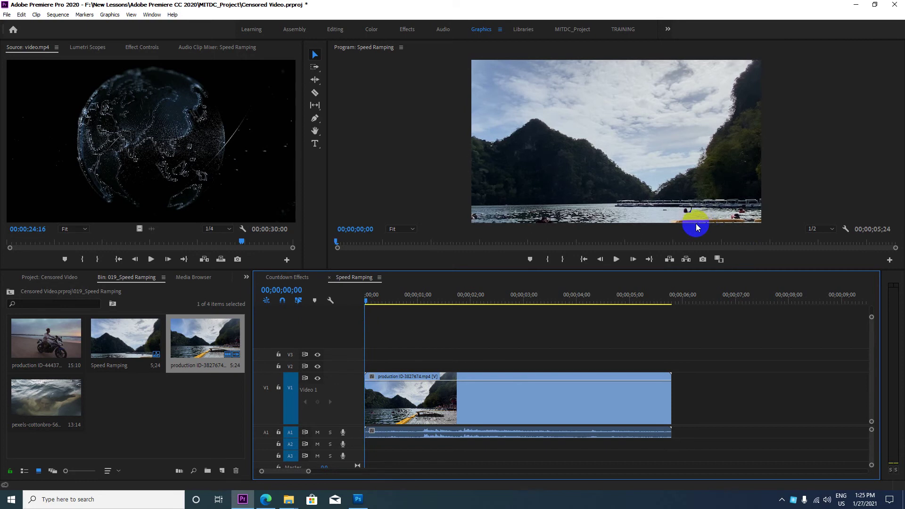
mouse_move(367, 301)
left_mouse_down()
mouse_move(470, 302)
mouse_move(350, 316)
left_mouse_up()
key("space")
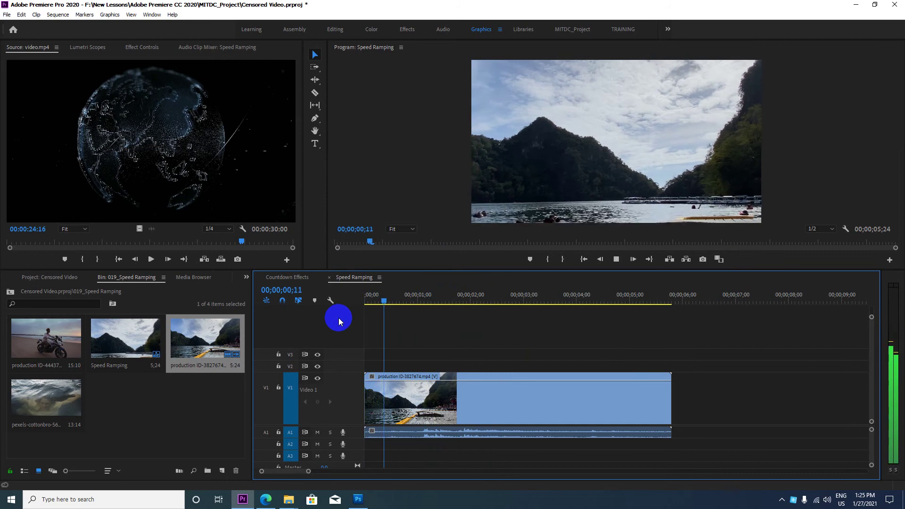
key("space")
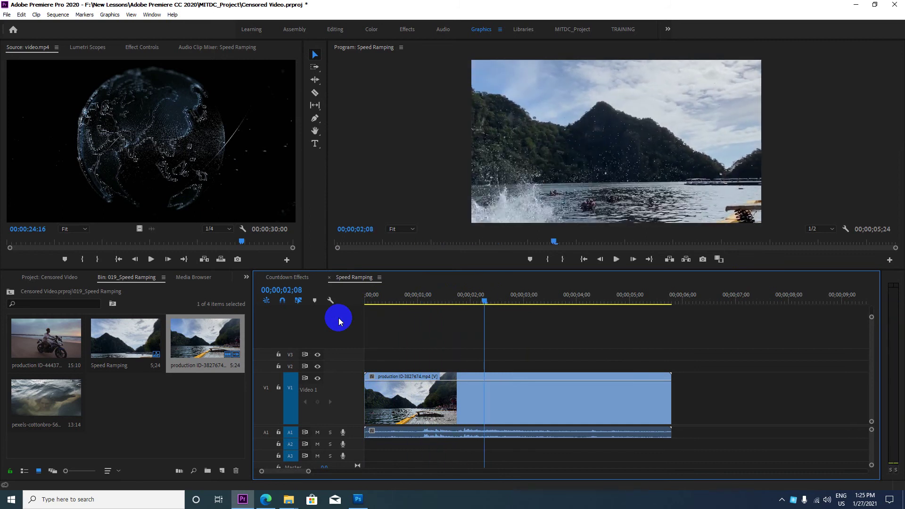
left_click_drag(484, 301, 346, 299)
key("space")
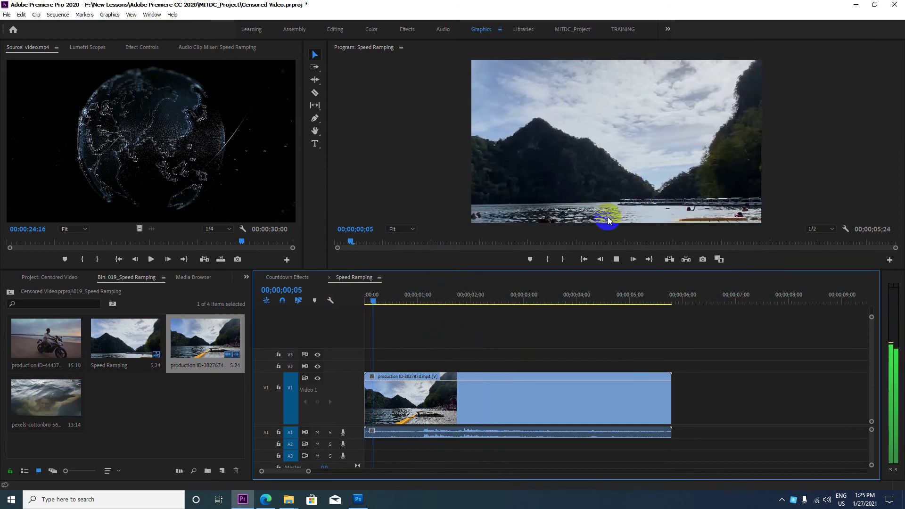
key("space")
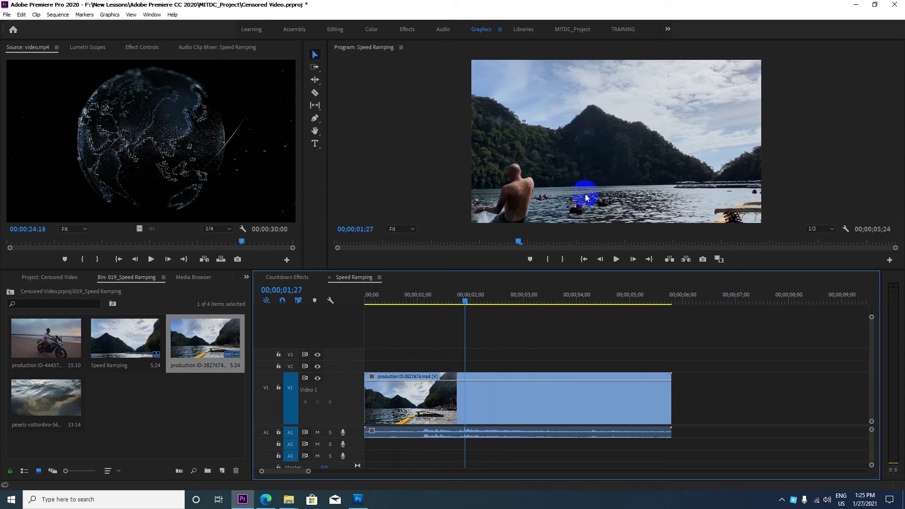
left_click_drag(463, 300, 352, 298)
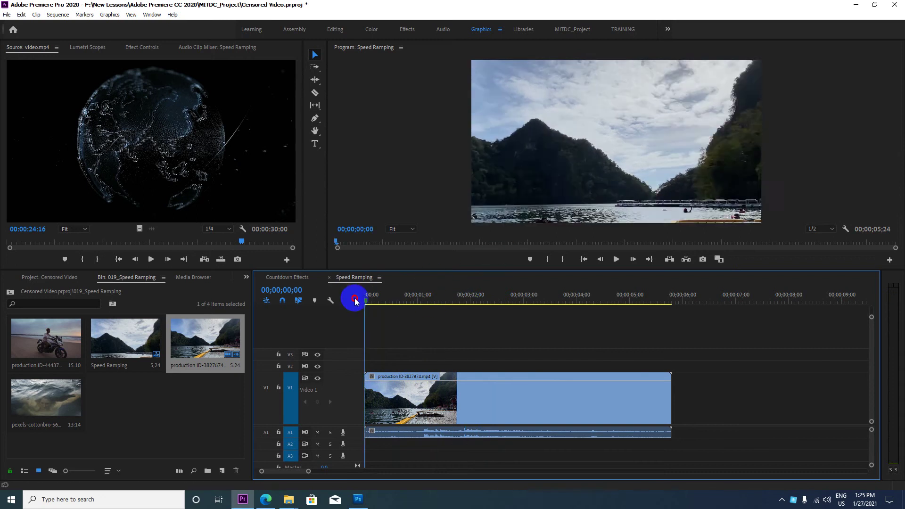
key("space")
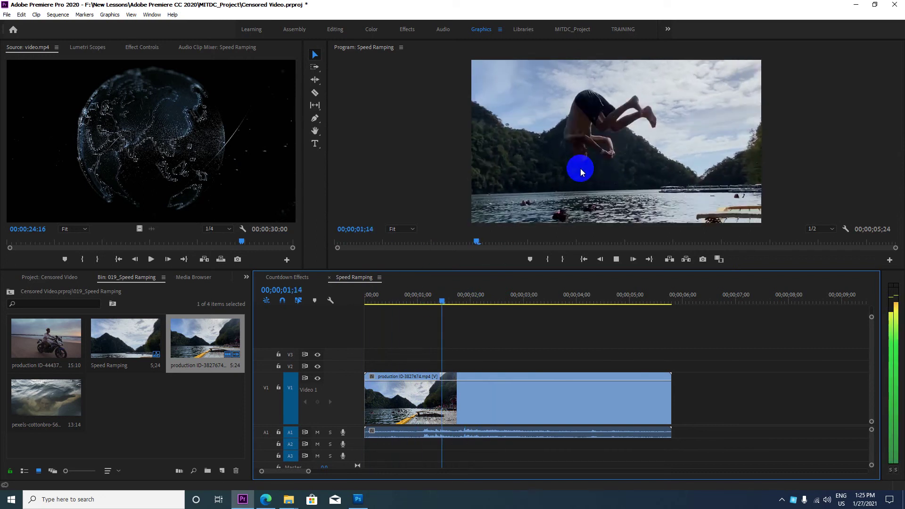
key("space")
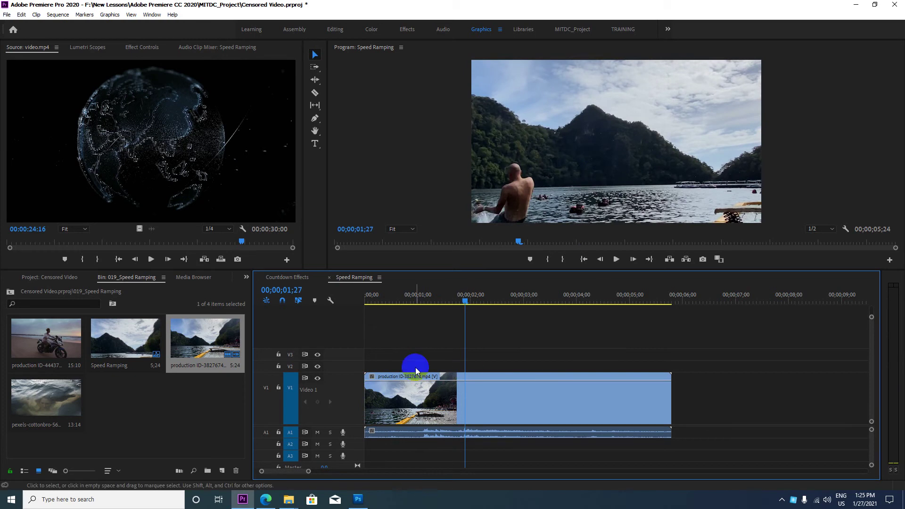
mouse_move(464, 300)
left_mouse_down()
mouse_move(352, 300)
mouse_move(425, 299)
mouse_move(458, 325)
left_mouse_up()
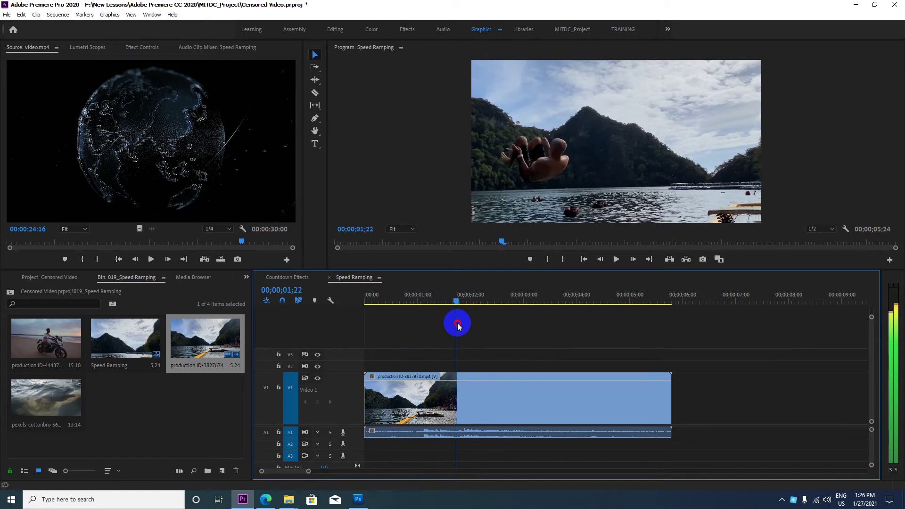
mouse_move(459, 324)
left_mouse_down()
mouse_move(354, 352)
mouse_move(441, 341)
mouse_move(392, 347)
mouse_move(424, 344)
left_mouse_up()
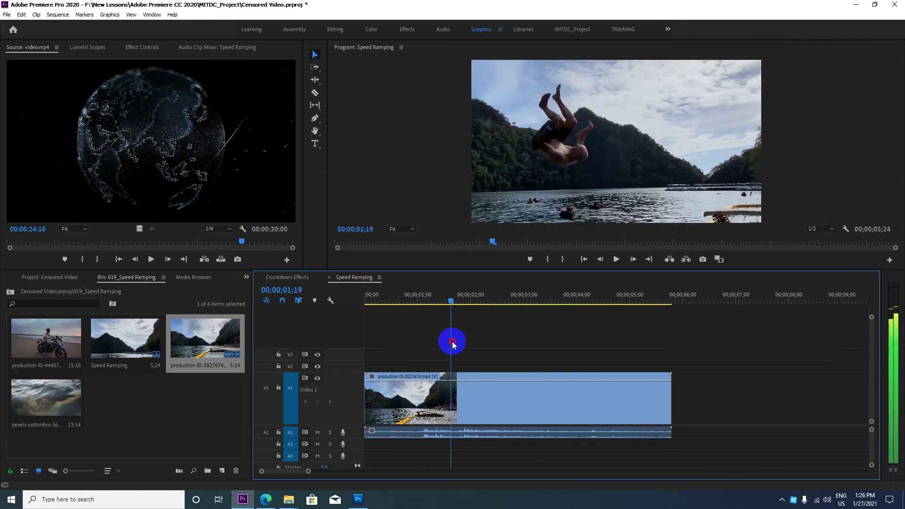
left_click_drag(424, 344, 454, 337)
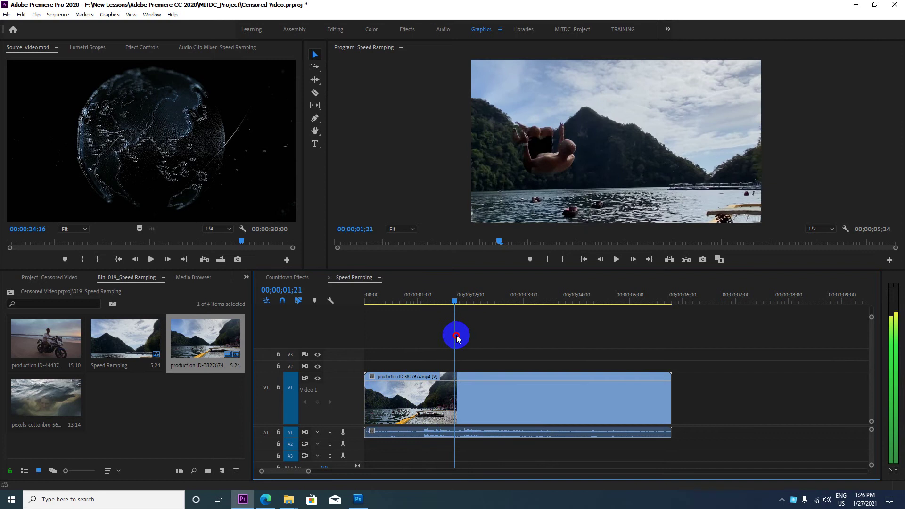
left_click(382, 390)
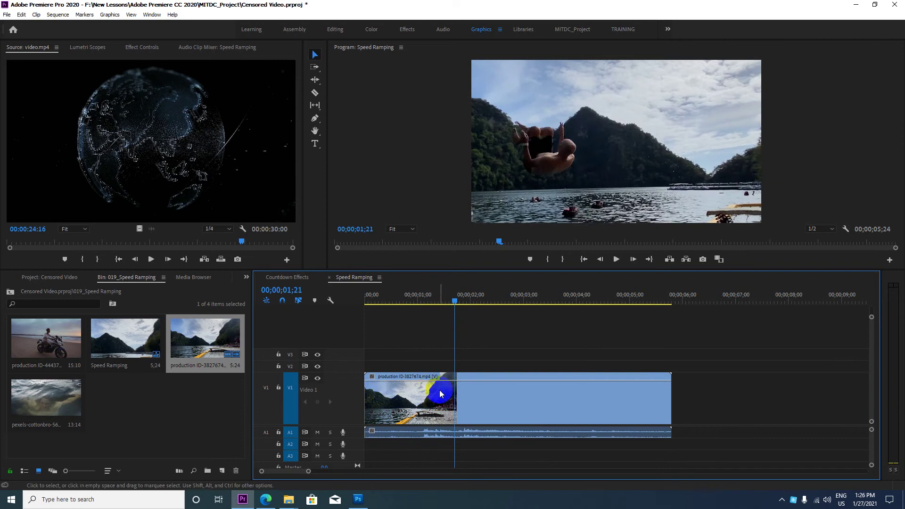
left_click(456, 301)
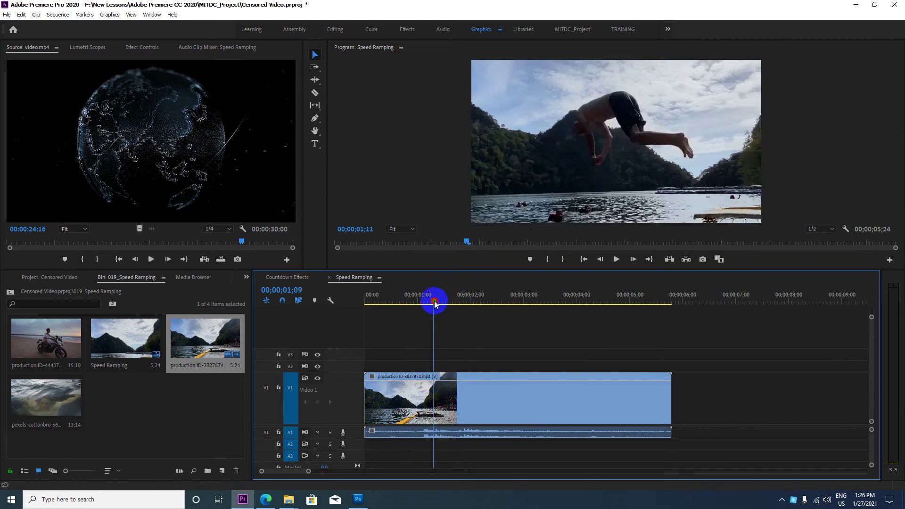
mouse_move(456, 301)
left_mouse_down()
mouse_move(352, 307)
mouse_move(455, 312)
mouse_move(367, 303)
mouse_move(458, 300)
mouse_move(345, 312)
left_mouse_up()
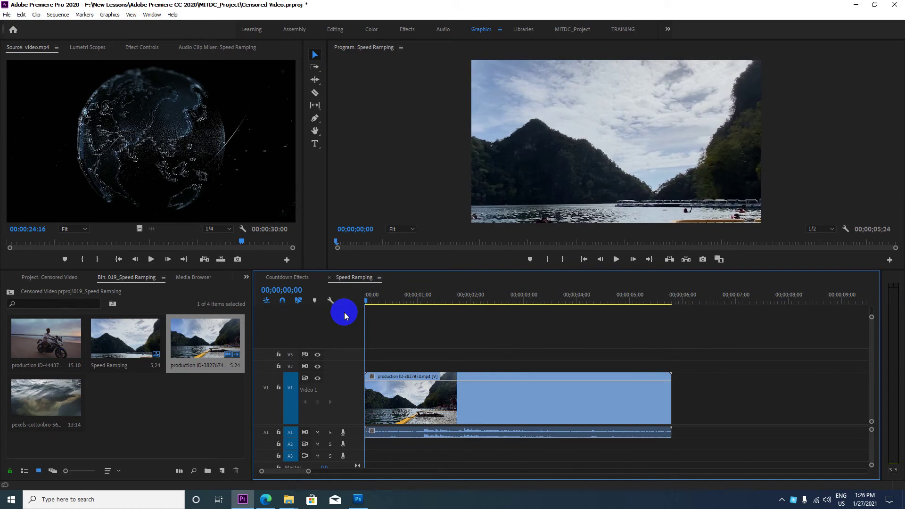
left_click(390, 402)
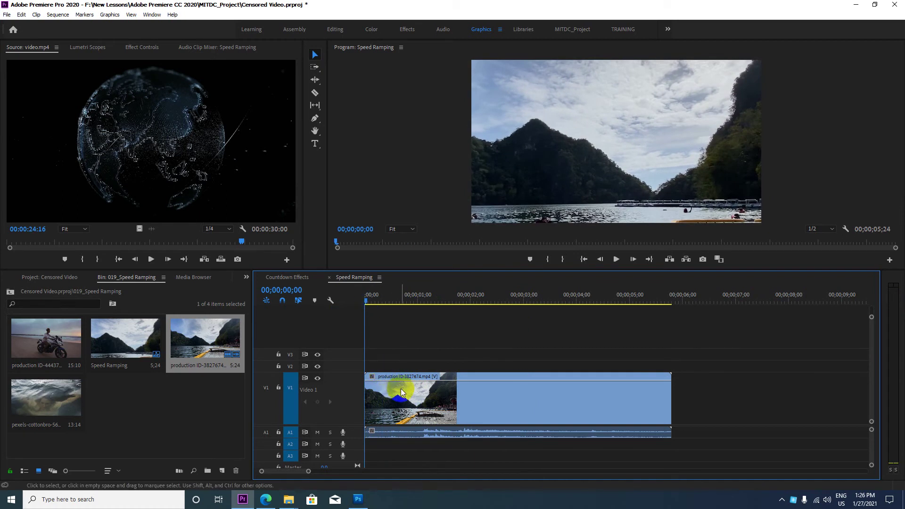
Switch the V1 lake clip's keyframe display to Time Remapping > Speed
right_click(400, 392)
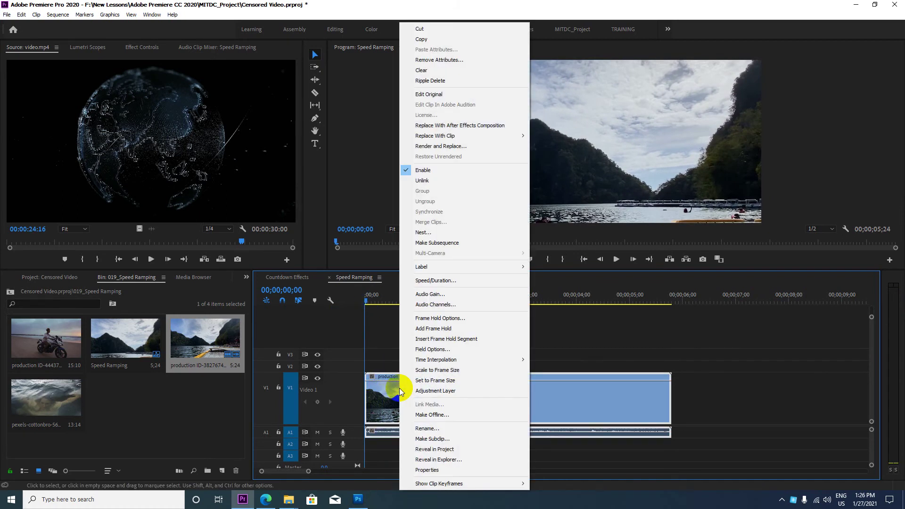
left_click(438, 484)
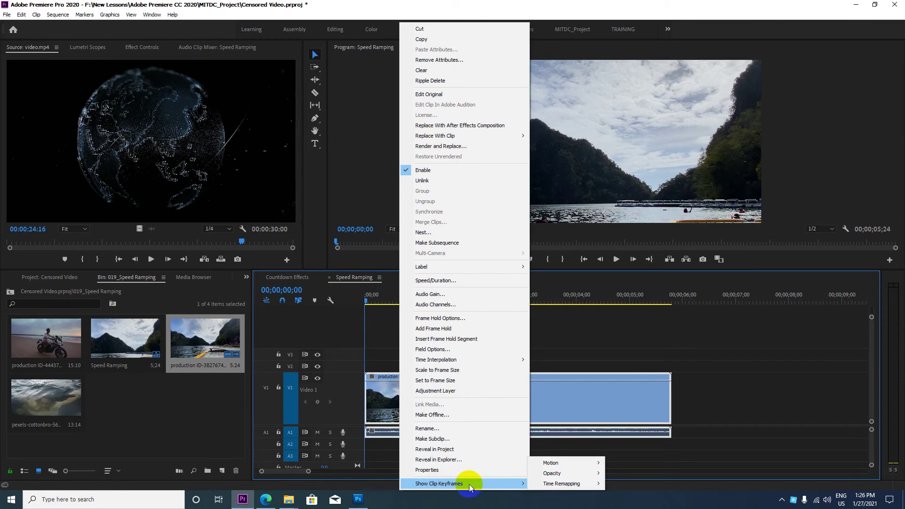
left_click(554, 483)
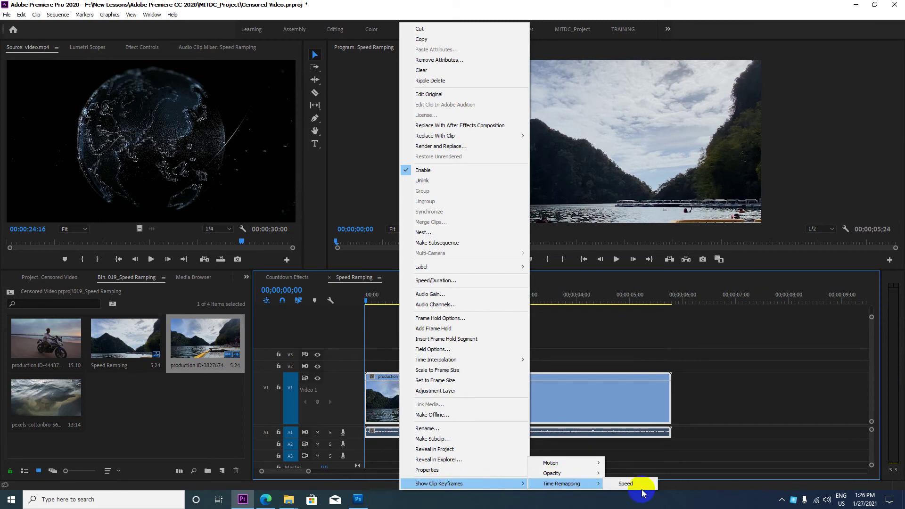
left_click(630, 483)
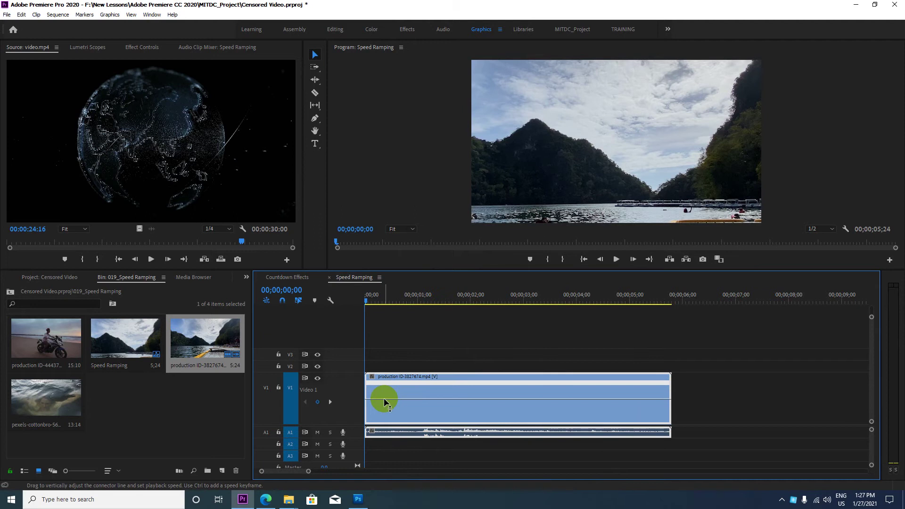
Add a speed keyframe at 0;26, where the jumper is mid-air, and zoom the timeline in
left_click(368, 306)
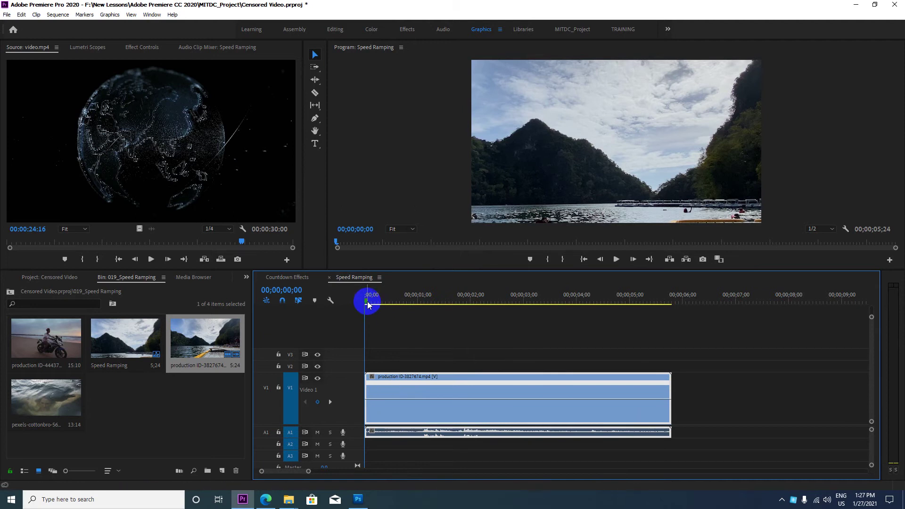
left_click_drag(367, 303, 460, 294)
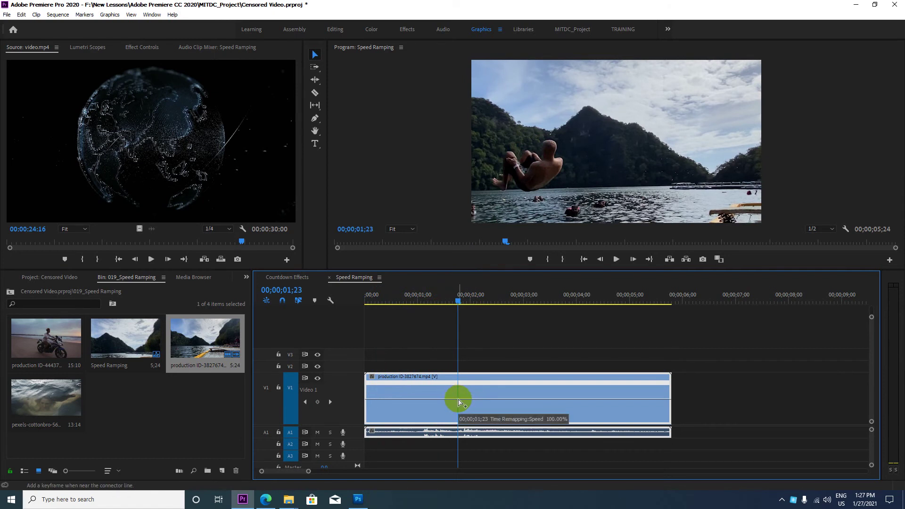
left_click(459, 400, "ctrl")
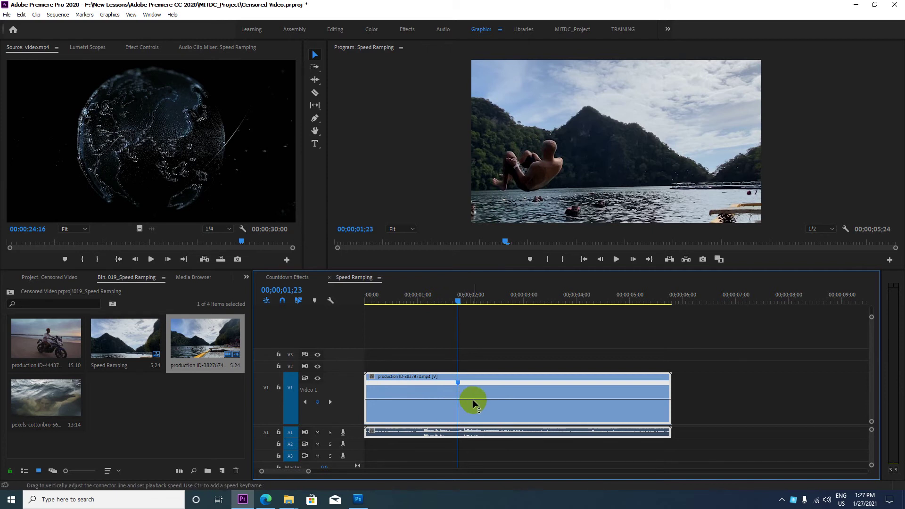
key("equal")
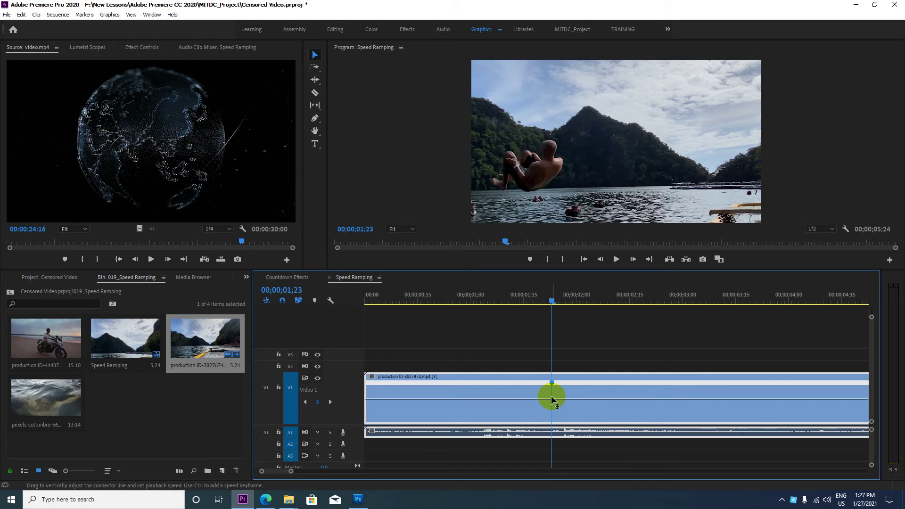
left_click(527, 397, "ctrl")
Raise the speed of the section before the keyframe
left_click_drag(527, 397, 498, 309)
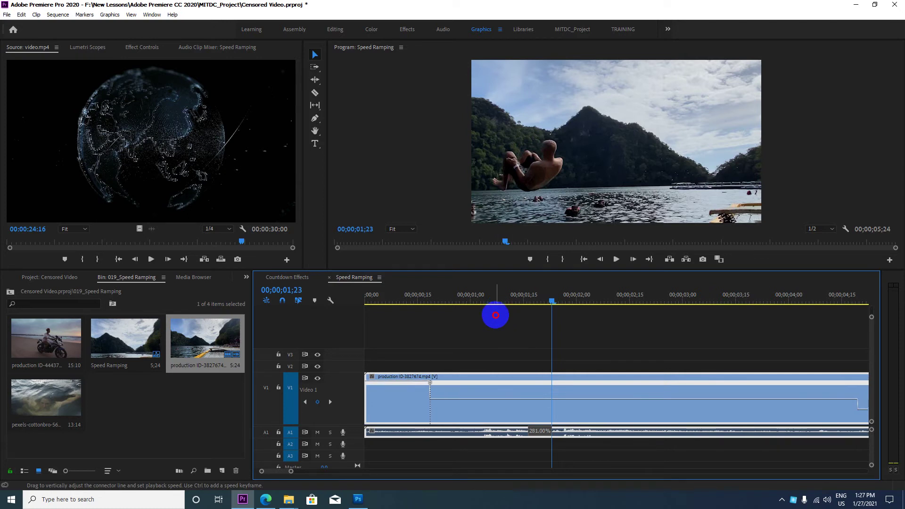
left_click_drag(511, 400, 513, 422)
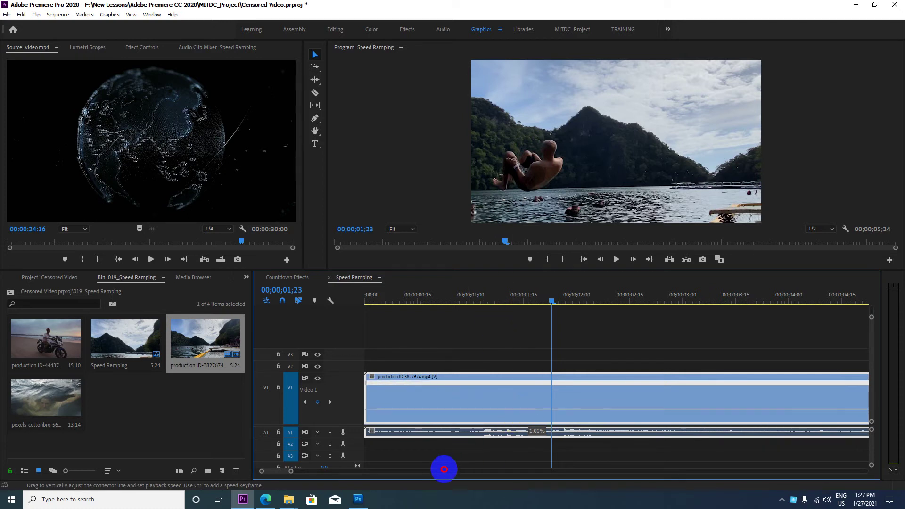
mouse_move(413, 404)
left_mouse_down()
mouse_move(425, 378)
mouse_move(421, 356)
left_mouse_up()
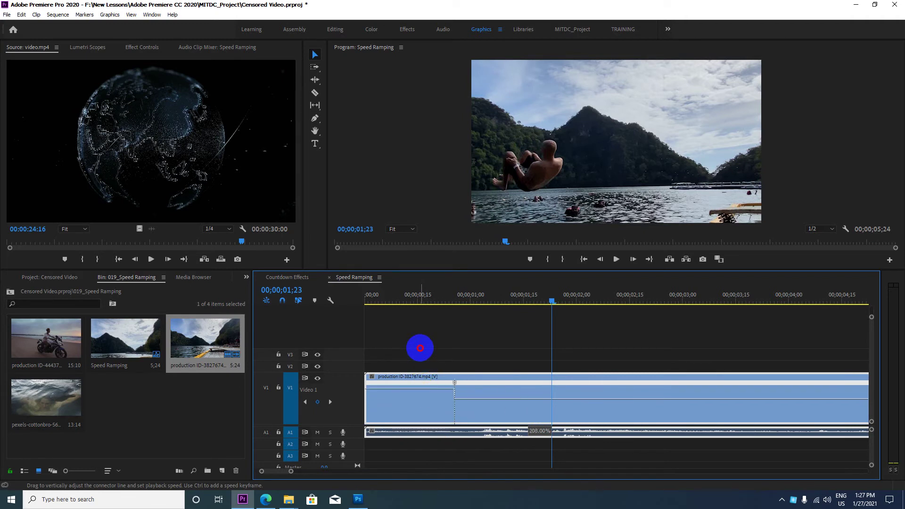
left_click_drag(420, 345, 420, 338)
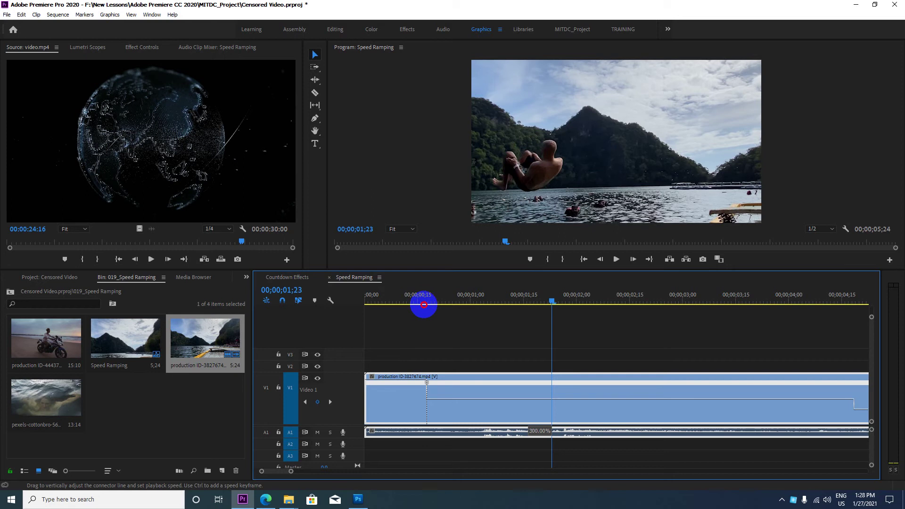
left_click_drag(424, 304, 528, 305)
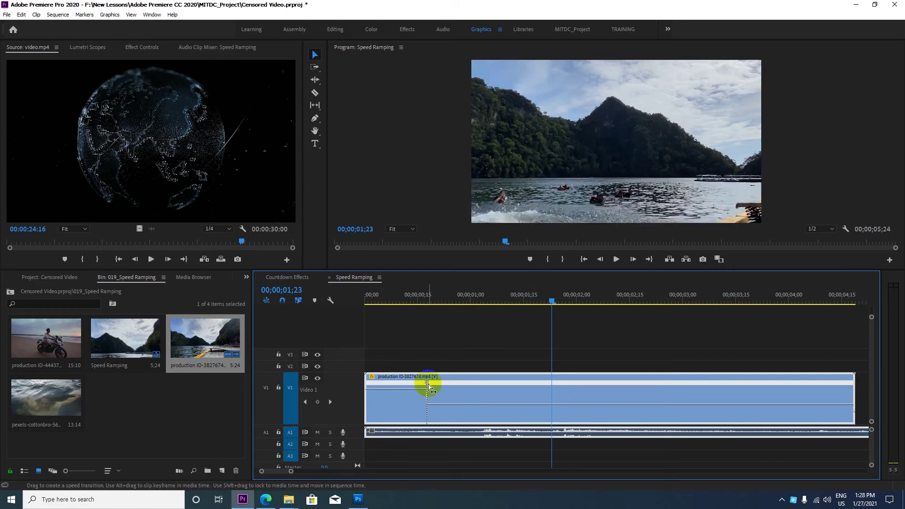
Split the speed keyframe apart into a gradual transition between the two speeds
left_click_drag(429, 386, 454, 387)
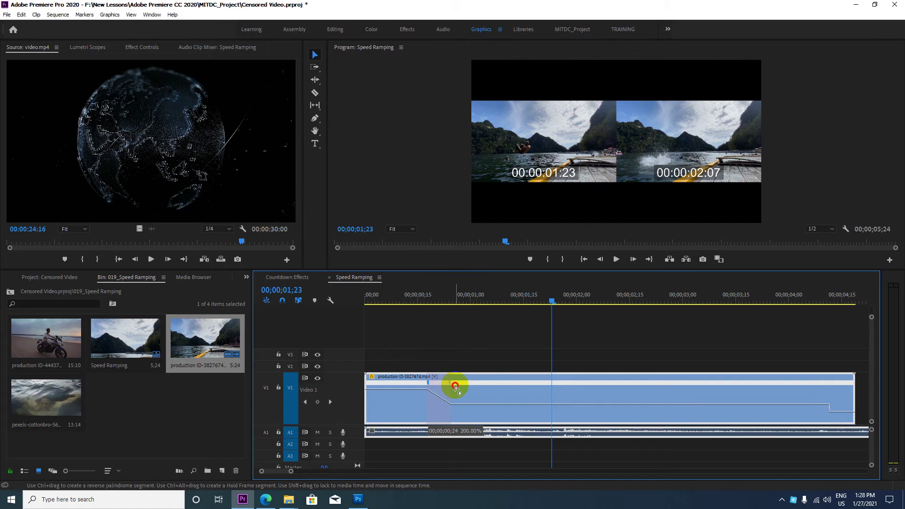
left_click_drag(456, 387, 457, 387)
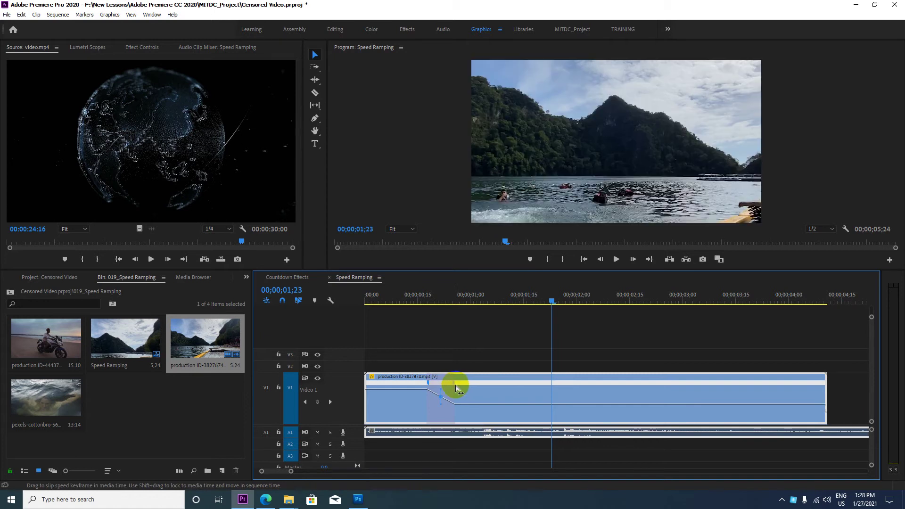
left_click(434, 380)
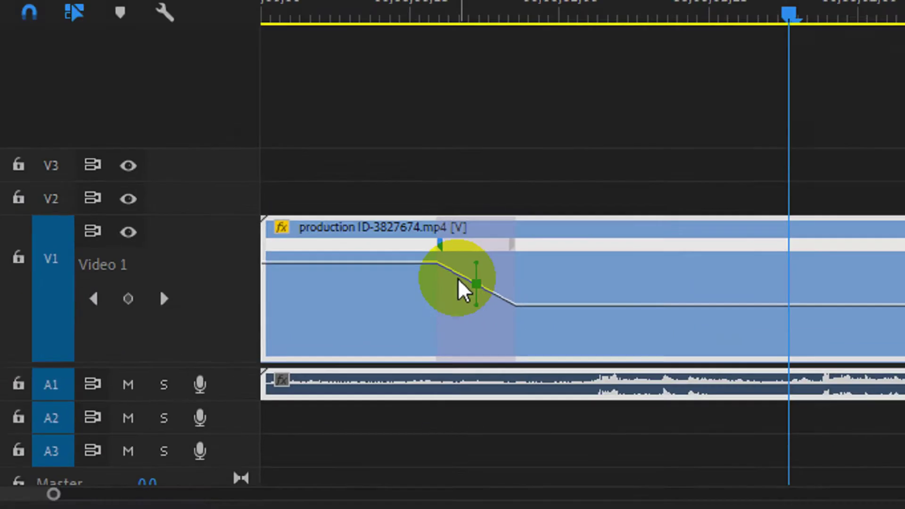
Drag the ramp's Bezier handle to ease the speed transition into a smooth curve
left_click(443, 404)
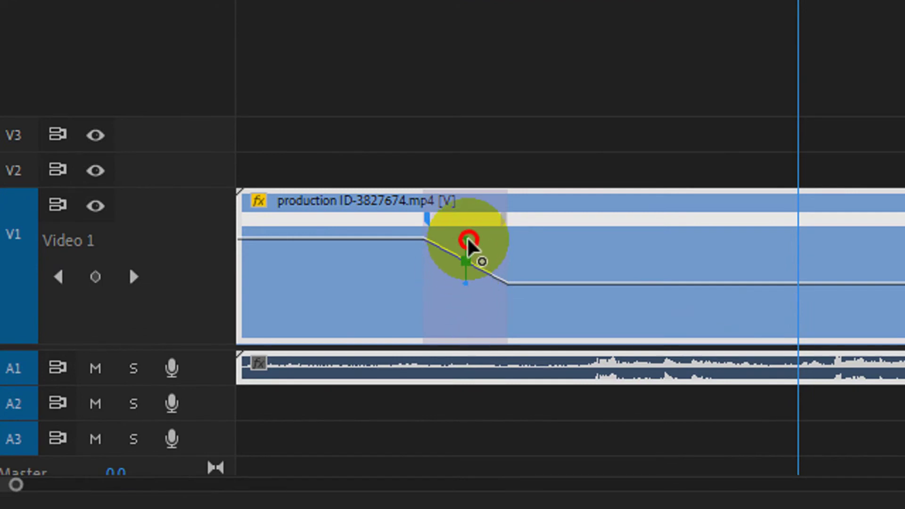
left_click_drag(469, 243, 413, 238)
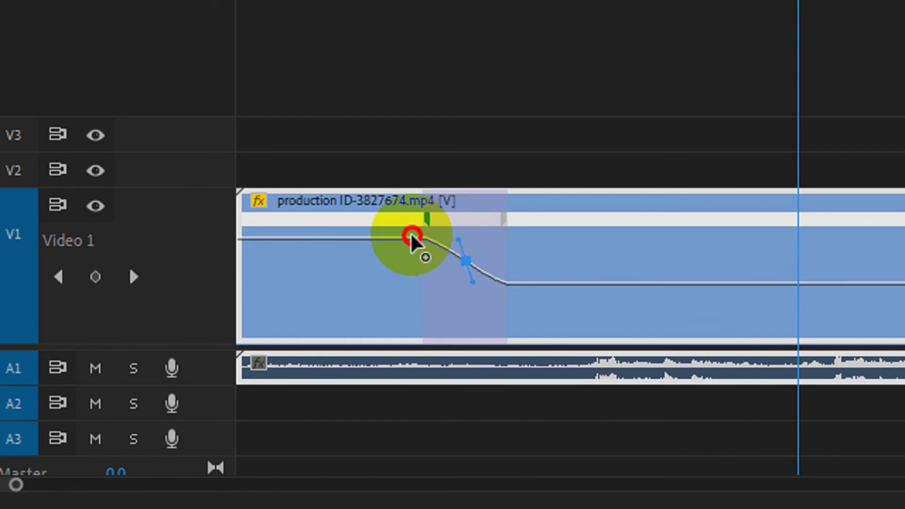
left_click_drag(413, 238, 400, 237)
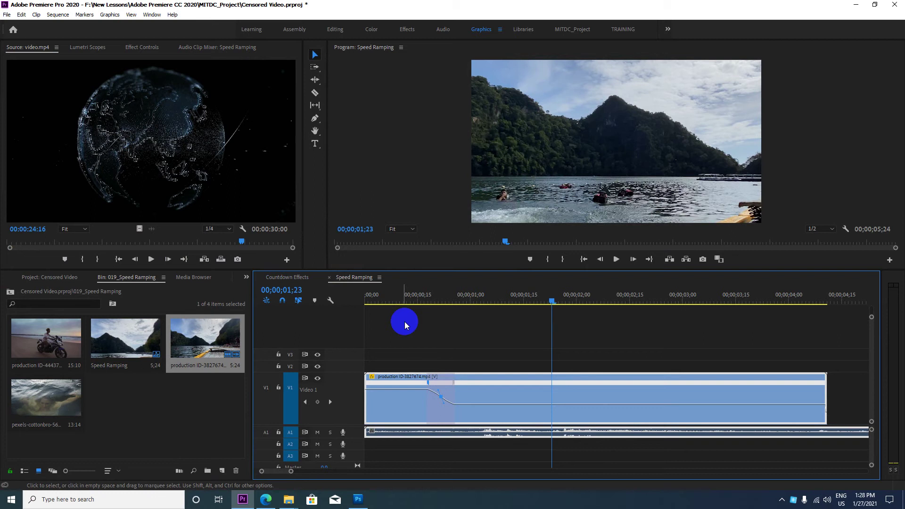
left_click_drag(395, 296, 355, 300)
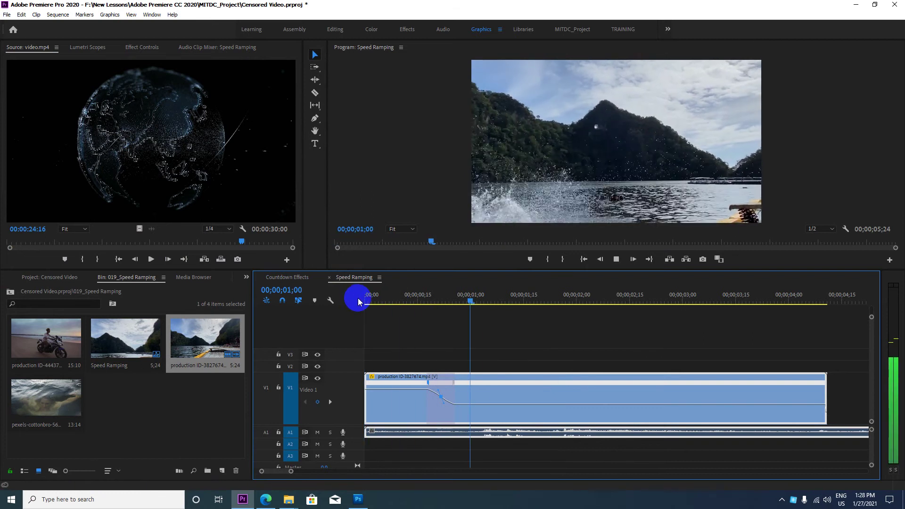
key("space")
key("space")
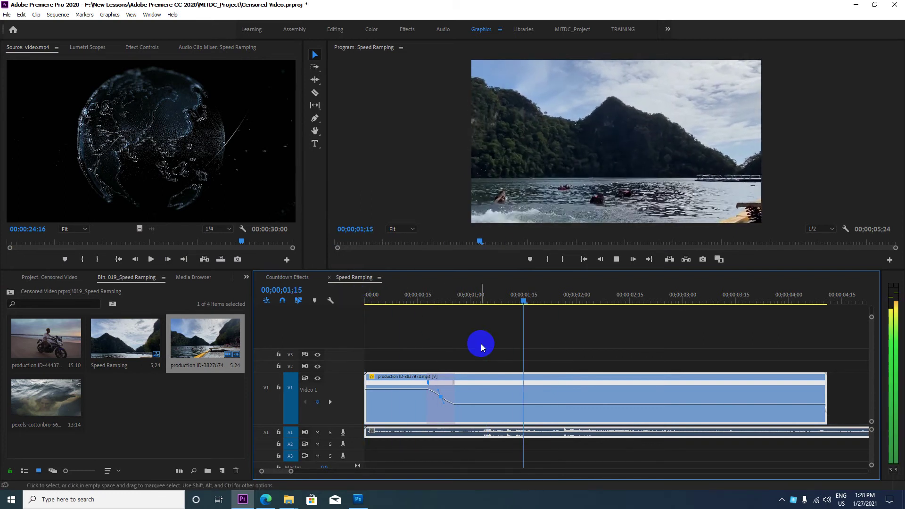
left_click(355, 299)
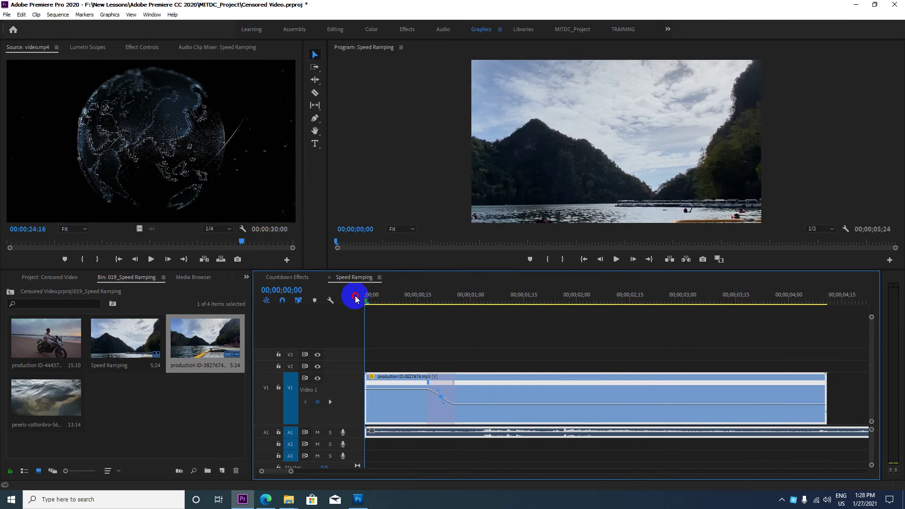
key("space")
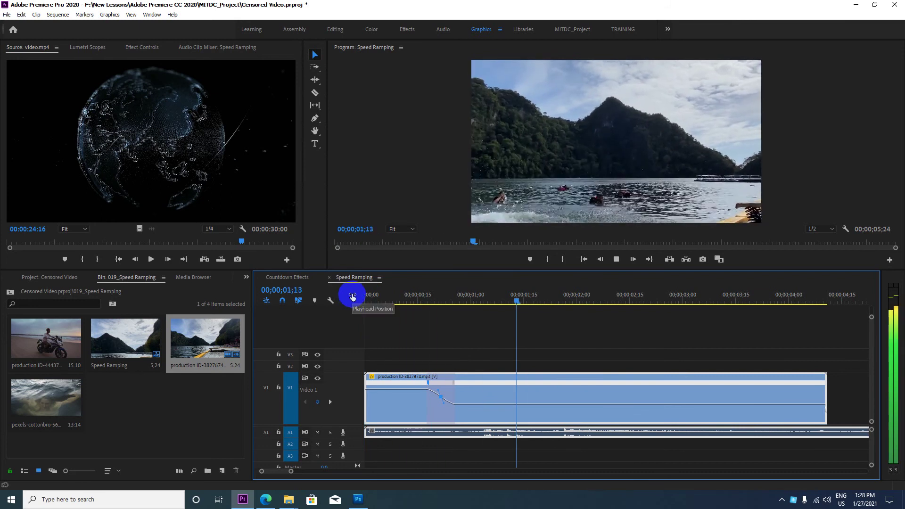
key("space")
left_click_drag(454, 301, 356, 298)
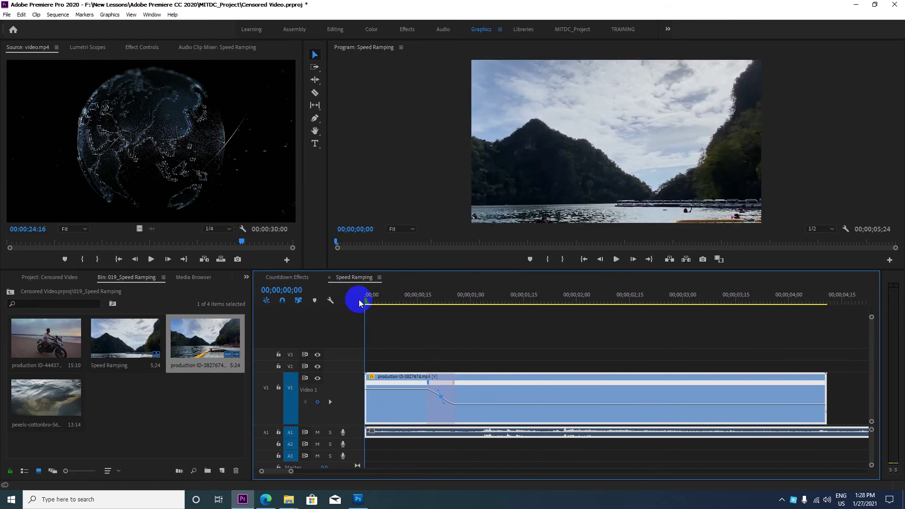
key("space")
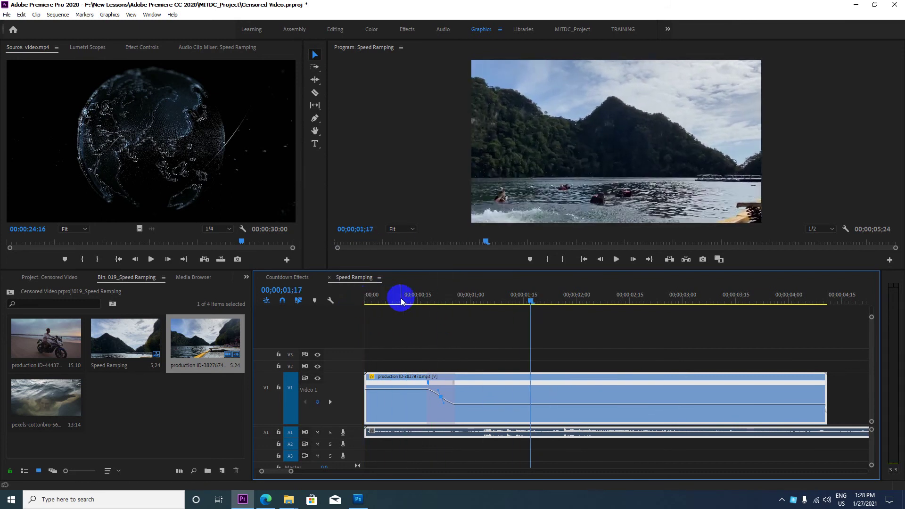
left_click(375, 301)
key("space")
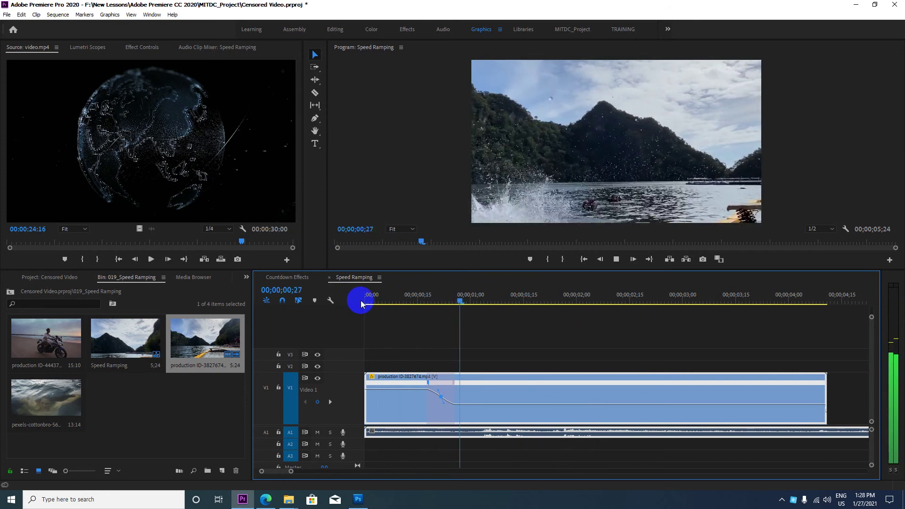
left_click_drag(466, 301, 356, 300)
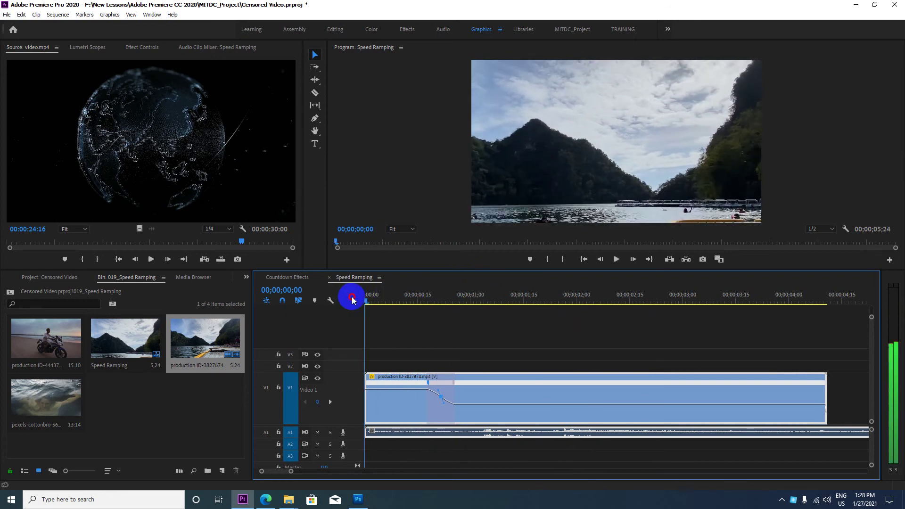
key("space")
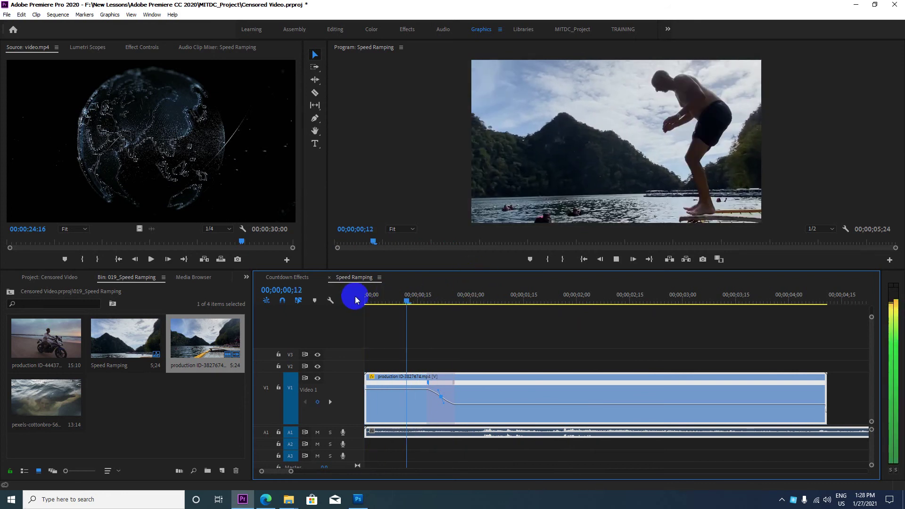
left_click_drag(490, 301, 337, 295)
key("space")
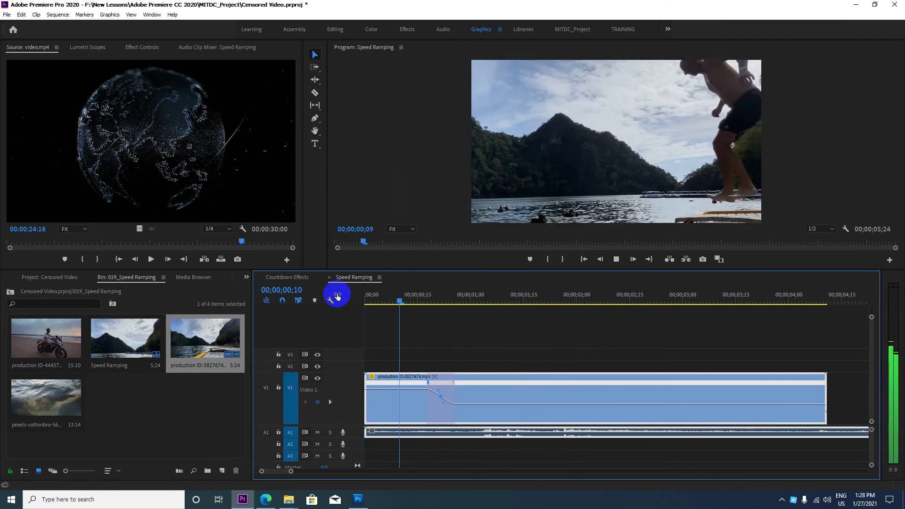
key("space")
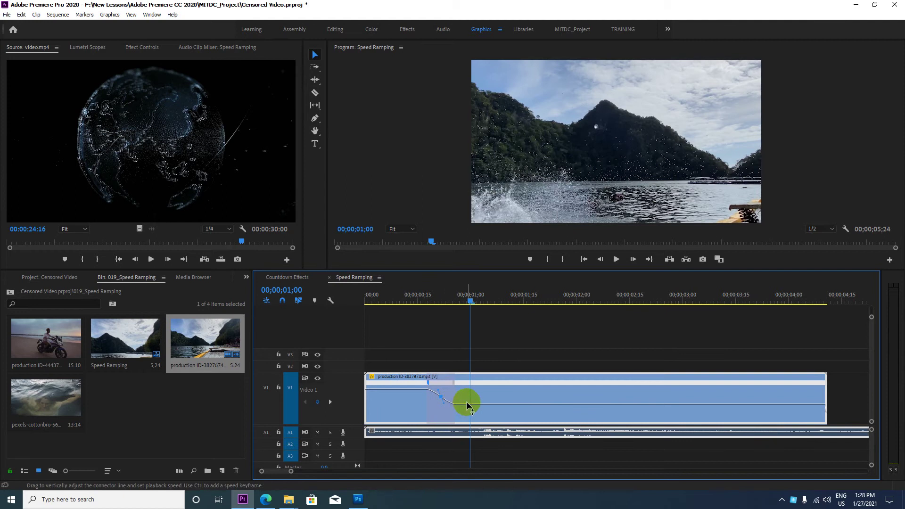
mouse_move(470, 301)
left_mouse_down()
mouse_move(603, 304)
mouse_move(724, 322)
mouse_move(382, 319)
left_mouse_up()
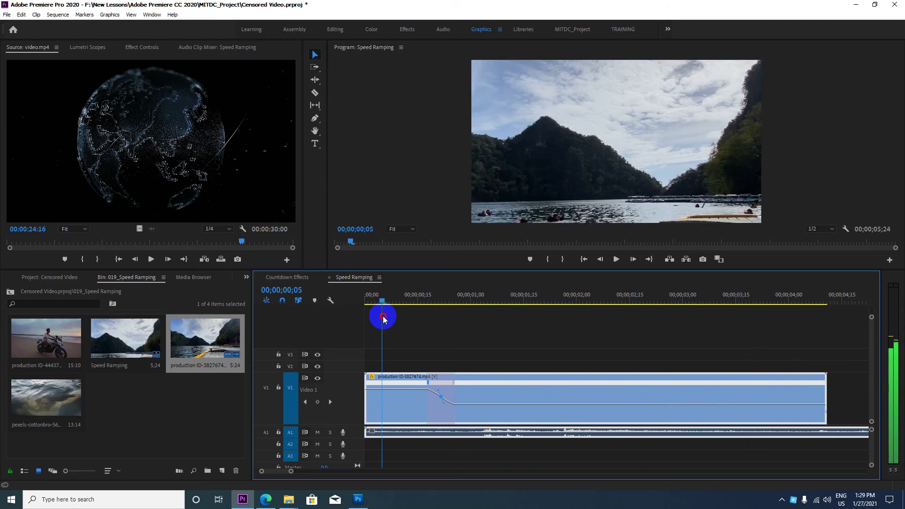
left_click_drag(383, 319, 324, 329)
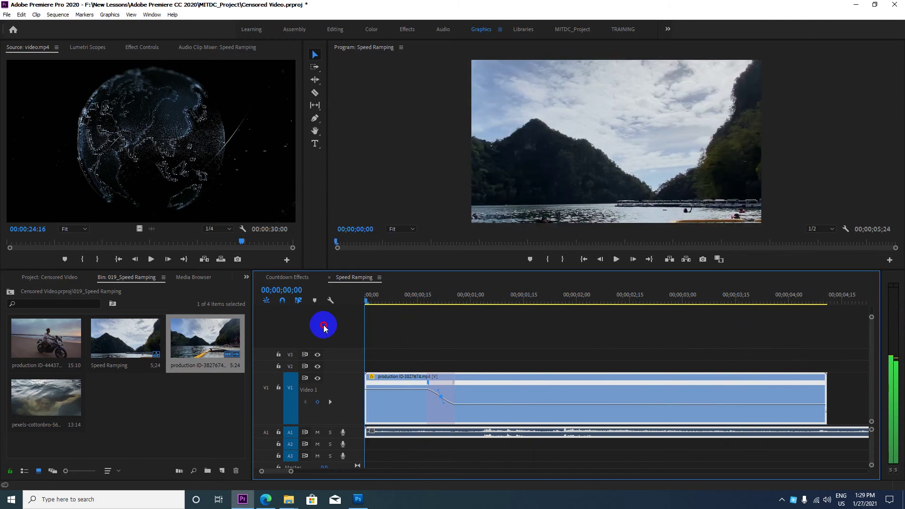
key("space")
key("space")
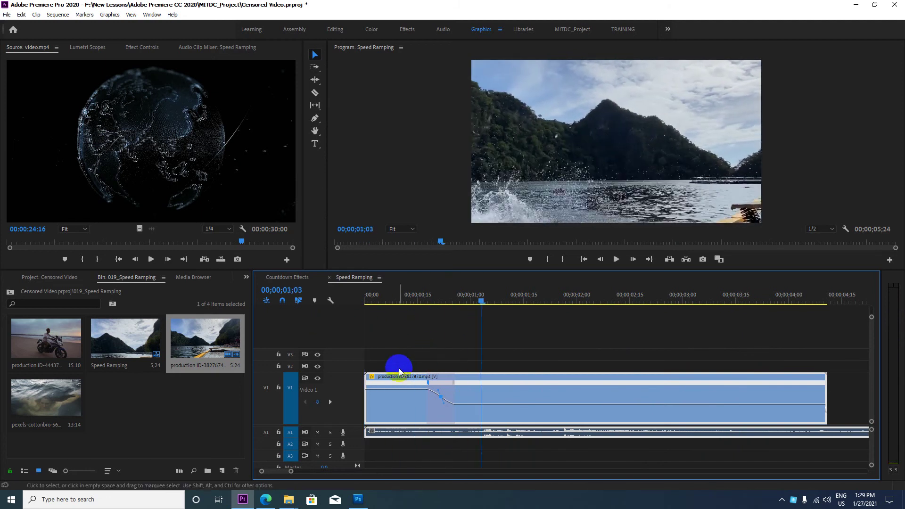
left_click(436, 400)
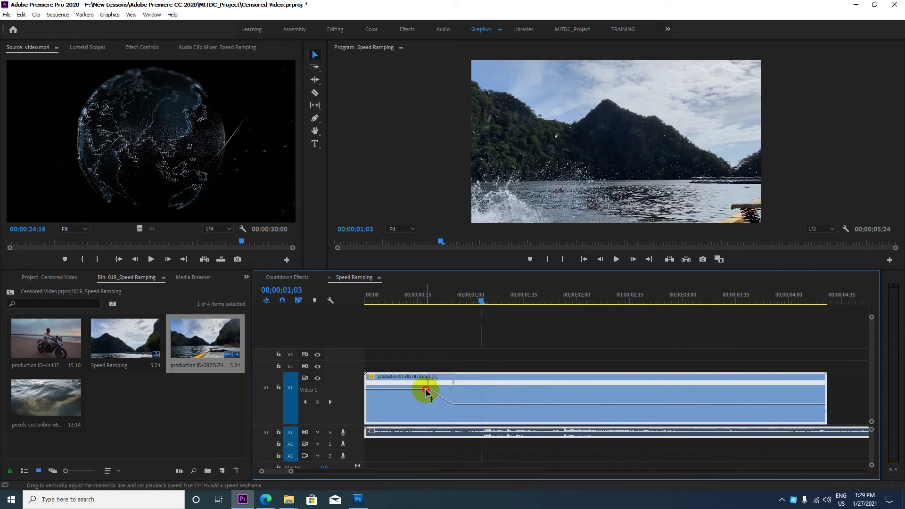
Add a speed keyframe at the clip start and lower the opening section from 329% to 250%
left_click_drag(426, 392, 423, 411)
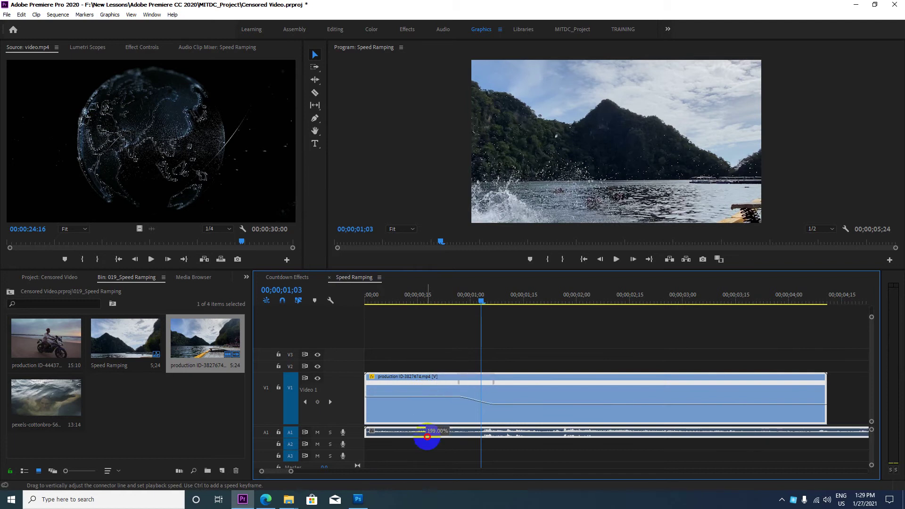
mouse_move(424, 411)
left_mouse_down()
mouse_move(459, 503)
mouse_move(462, 328)
mouse_move(441, 207)
left_mouse_up()
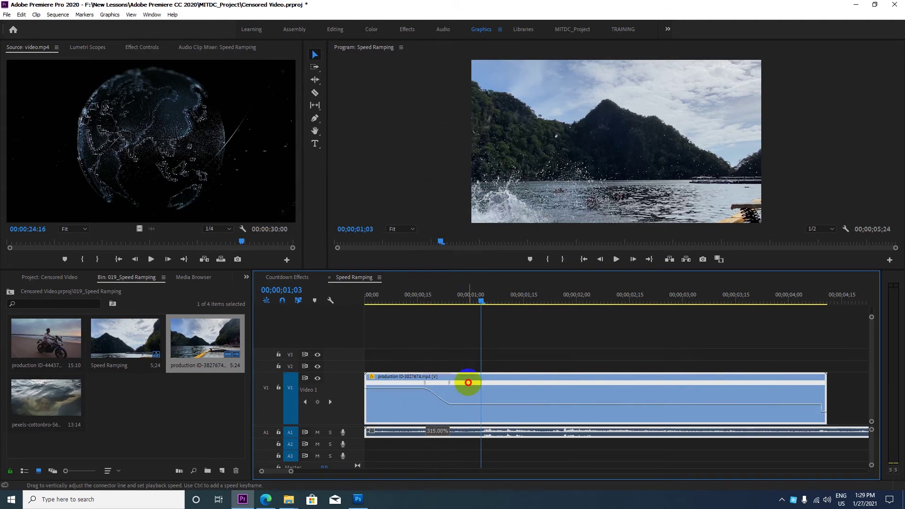
left_click_drag(441, 207, 466, 380)
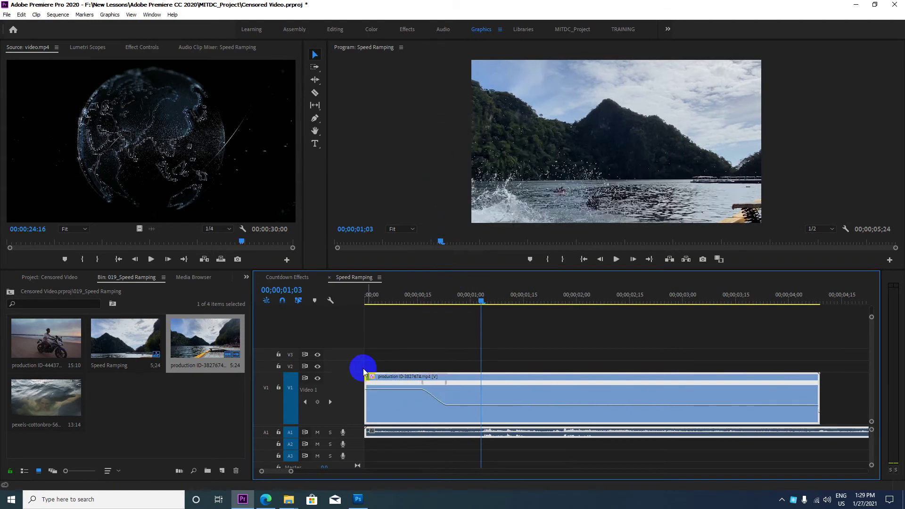
left_click(371, 392, "ctrl")
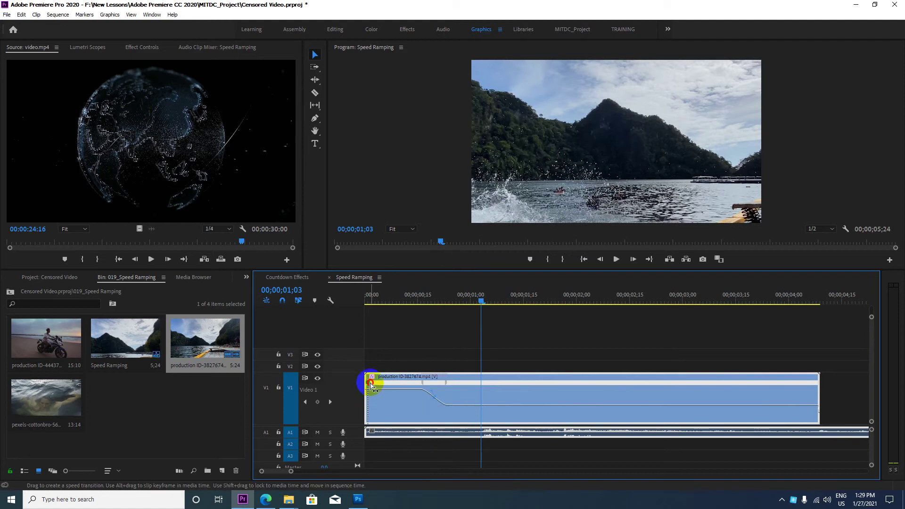
left_click_drag(371, 385, 372, 389)
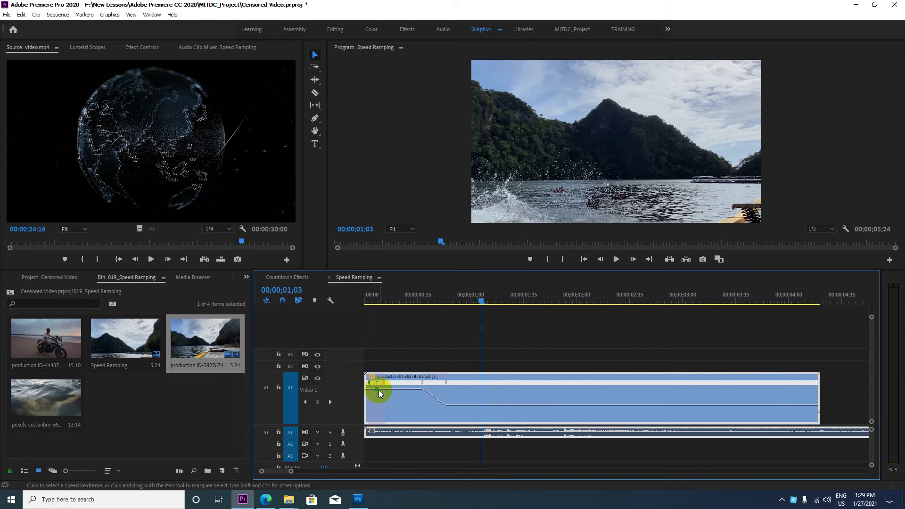
mouse_move(388, 390)
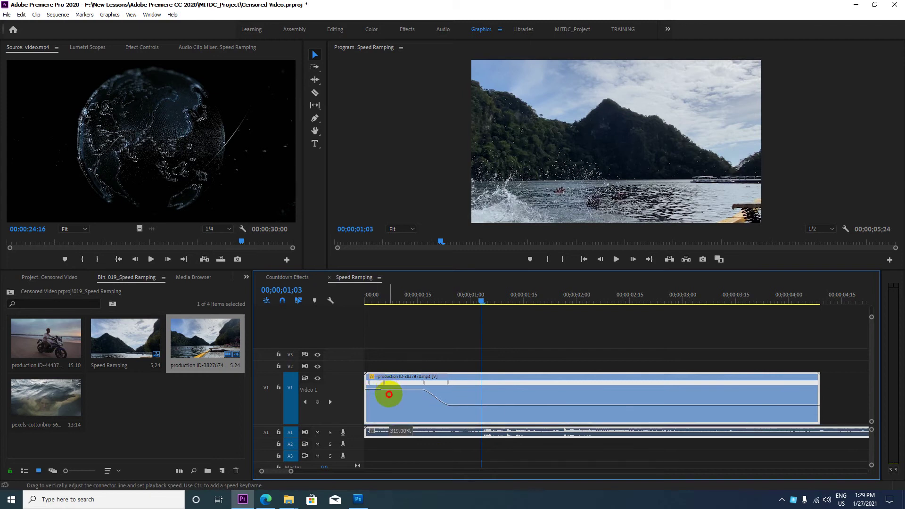
mouse_move(389, 392)
left_mouse_down()
mouse_move(395, 427)
mouse_move(448, 443)
left_mouse_up()
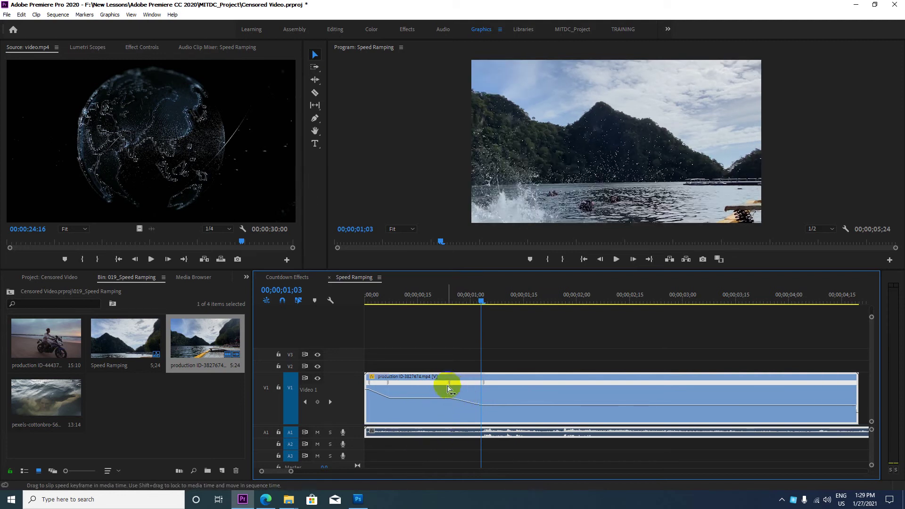
Ease the first speed ramp into a curve and shift its keyframe later along the clip
left_click(465, 401)
left_click_drag(465, 399, 461, 386)
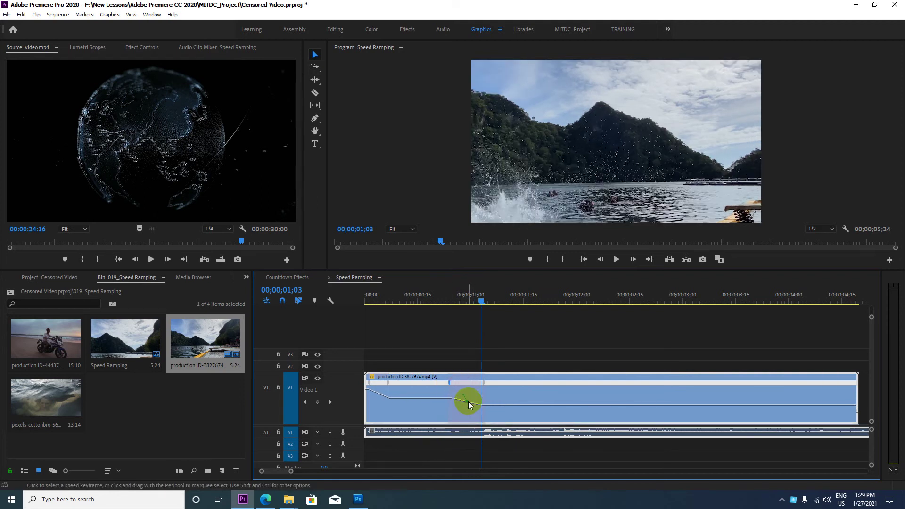
left_click_drag(468, 400, 478, 401)
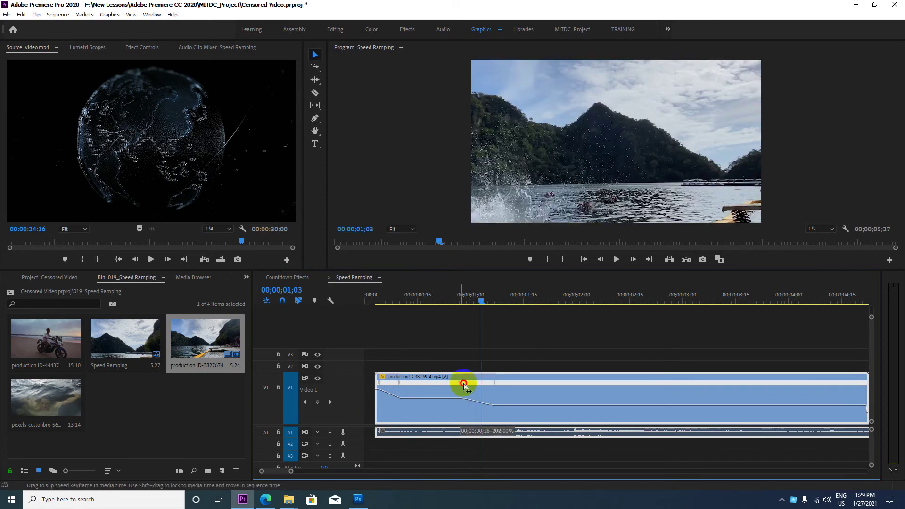
mouse_move(463, 385)
left_mouse_down()
mouse_move(526, 386)
mouse_move(474, 383)
mouse_move(506, 380)
left_mouse_up()
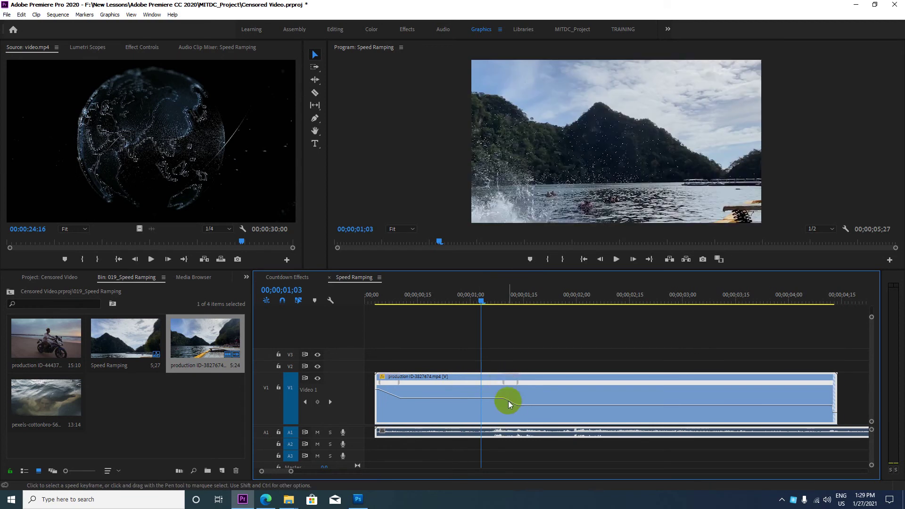
Add a new speed keyframe at the playhead and split it into a gradual transition
left_click(504, 381)
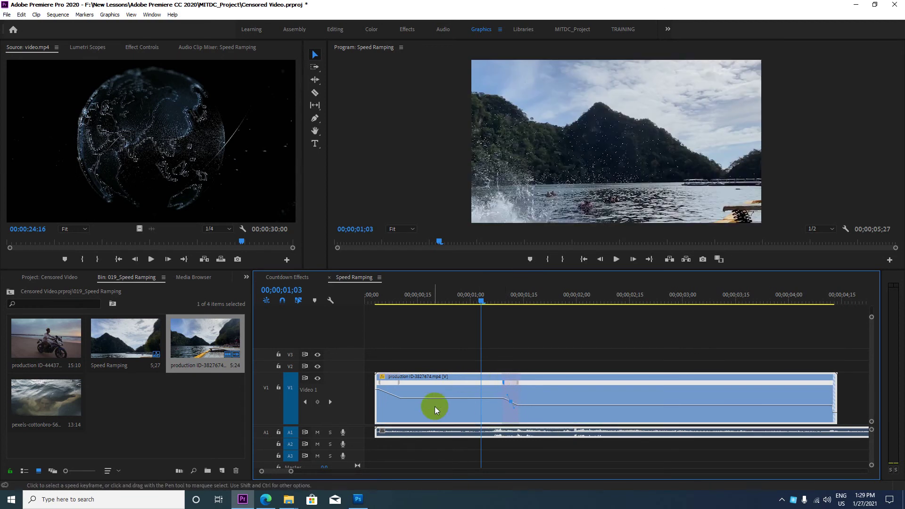
left_click(381, 384)
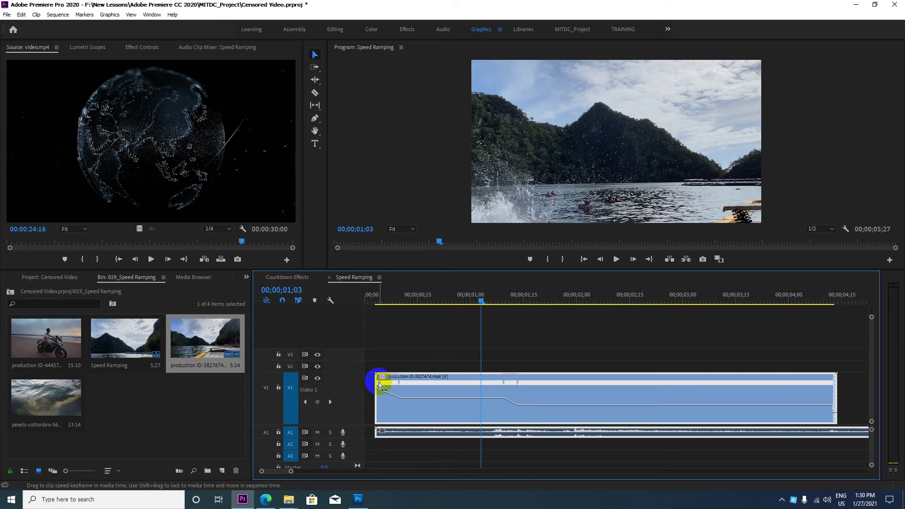
left_click(400, 400)
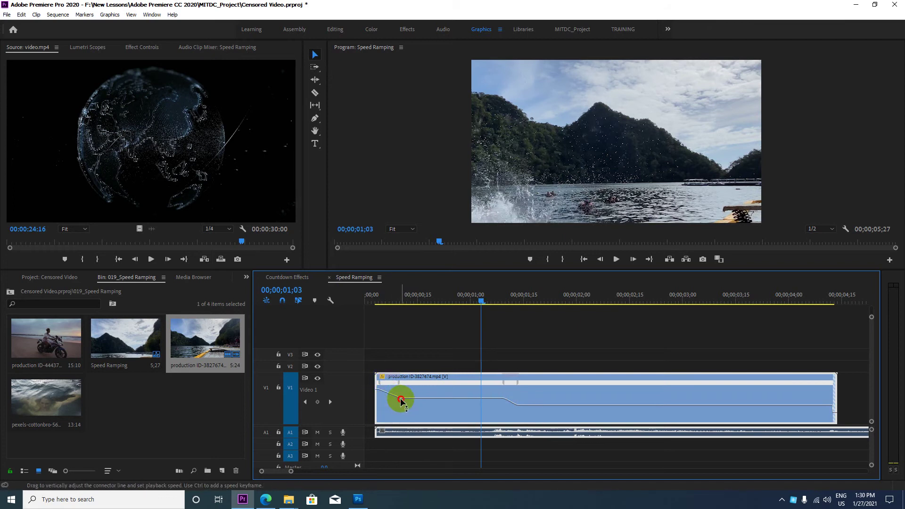
left_click(481, 400, "ctrl")
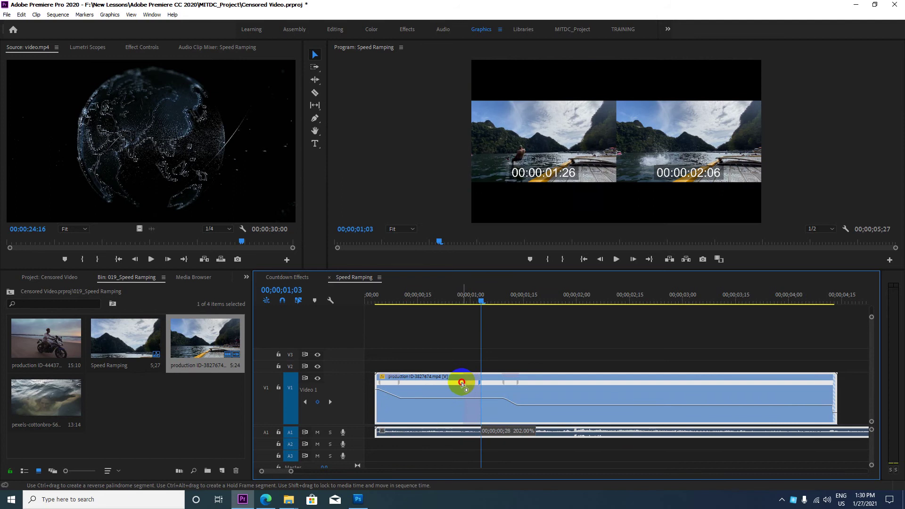
left_click_drag(481, 385, 453, 382)
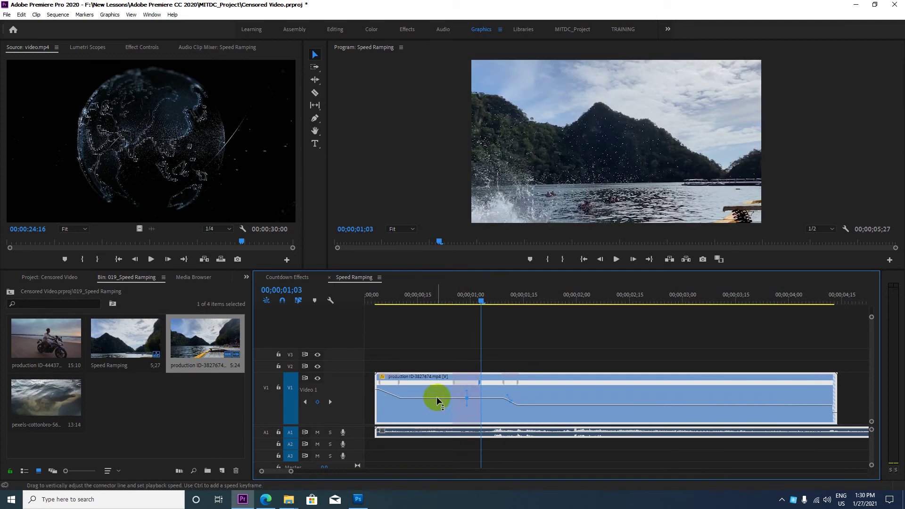
Drop the middle section's speed to 154% and scrub to check the diver's flip
mouse_move(436, 397)
left_mouse_down()
mouse_move(460, 475)
mouse_move(218, 458)
left_mouse_up()
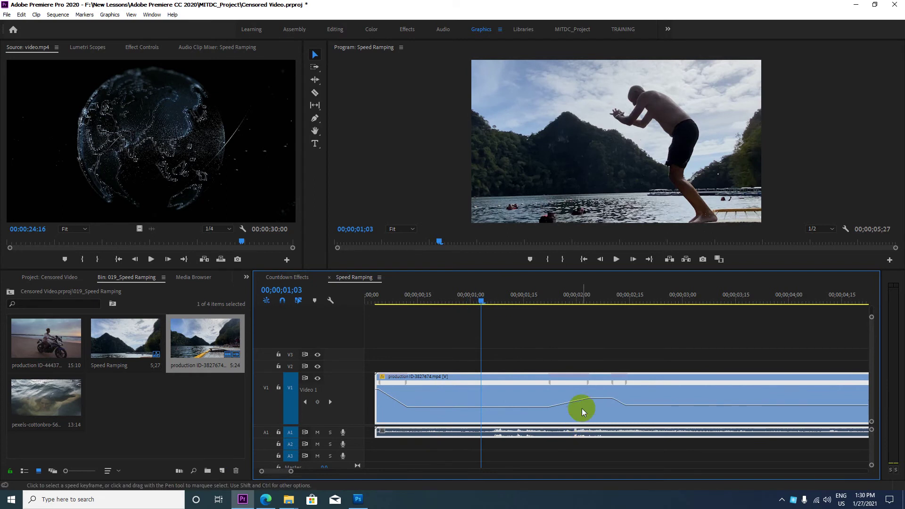
mouse_move(481, 301)
left_mouse_down()
mouse_move(544, 311)
mouse_move(366, 325)
left_mouse_up()
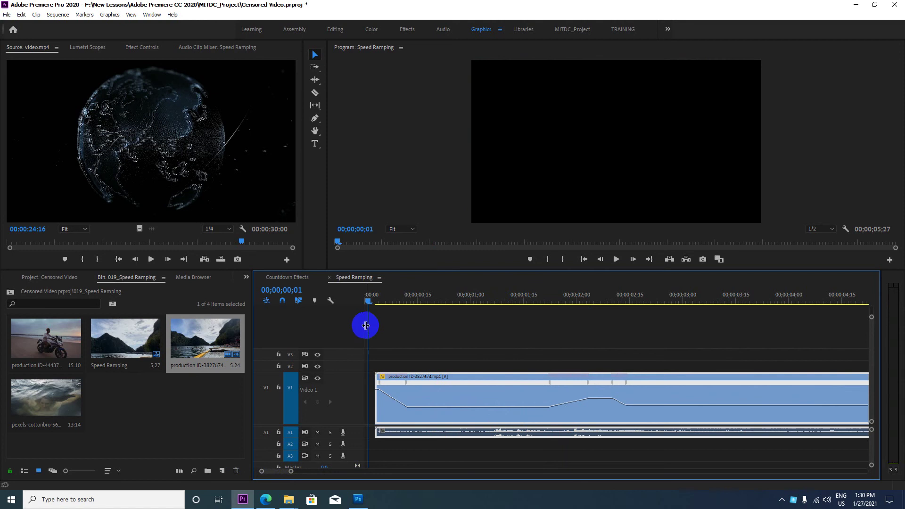
Play back the speed-ramped lake clip, then delete it from V1
key("space")
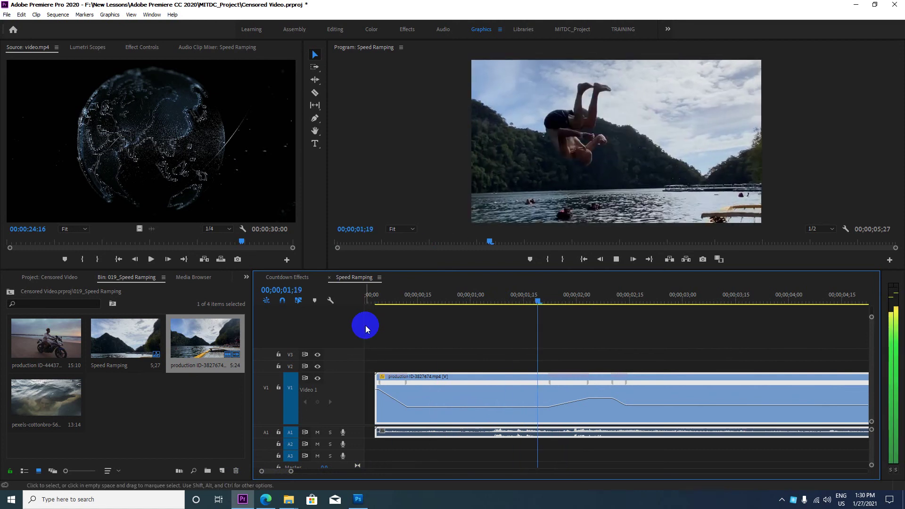
key("space")
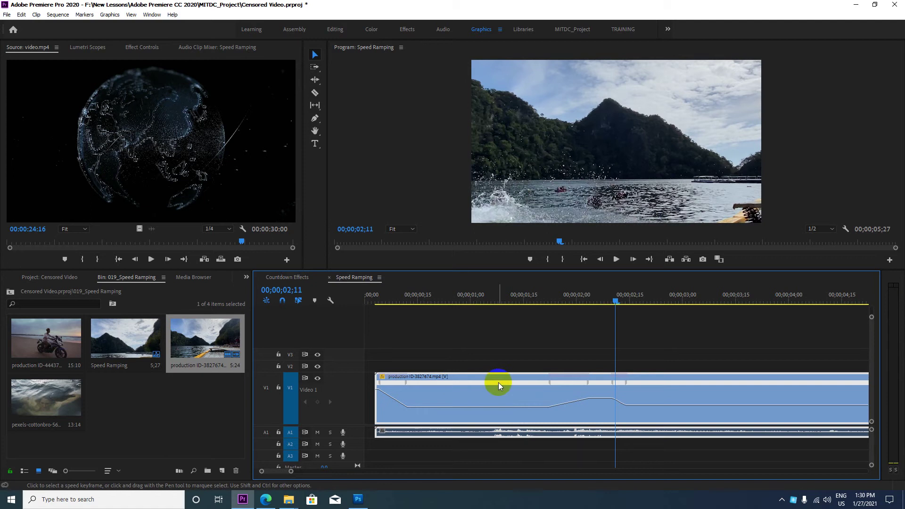
left_click(403, 394)
key("Delete")
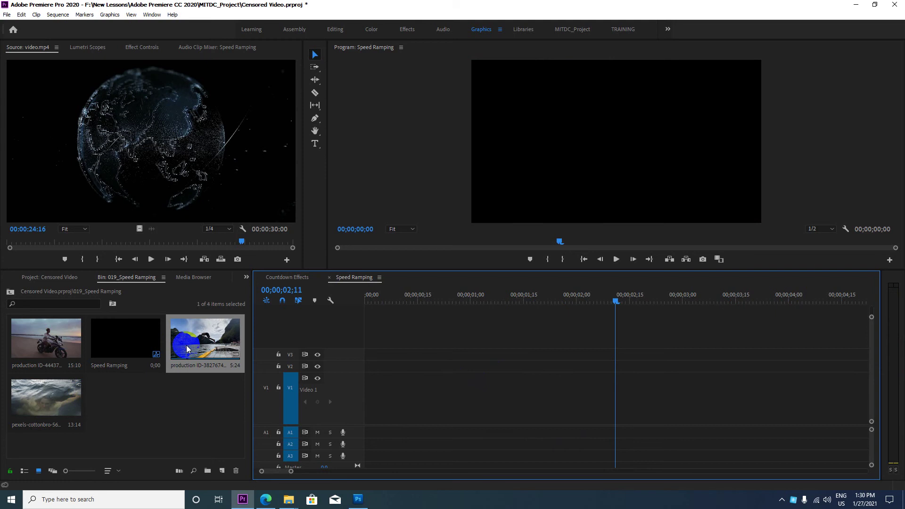
Drop a fresh lake clip onto V1, keep the sequence settings, and play from the start
mouse_move(186, 345)
left_mouse_down()
mouse_move(387, 406)
mouse_move(360, 428)
left_mouse_up()
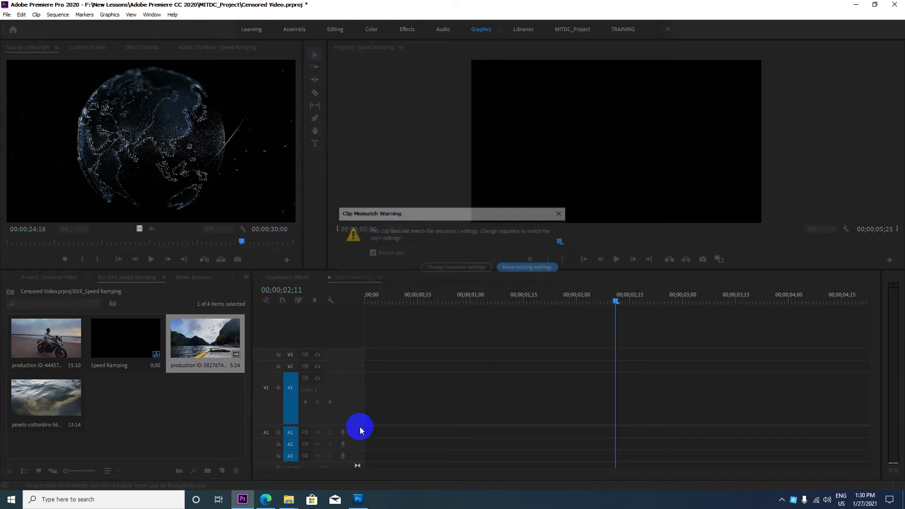
left_click(520, 268)
left_click_drag(614, 296, 380, 326)
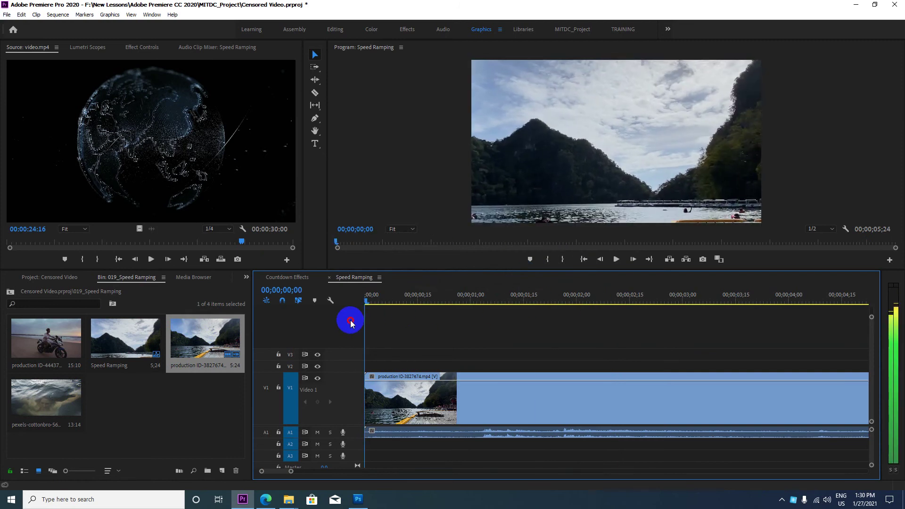
key("space")
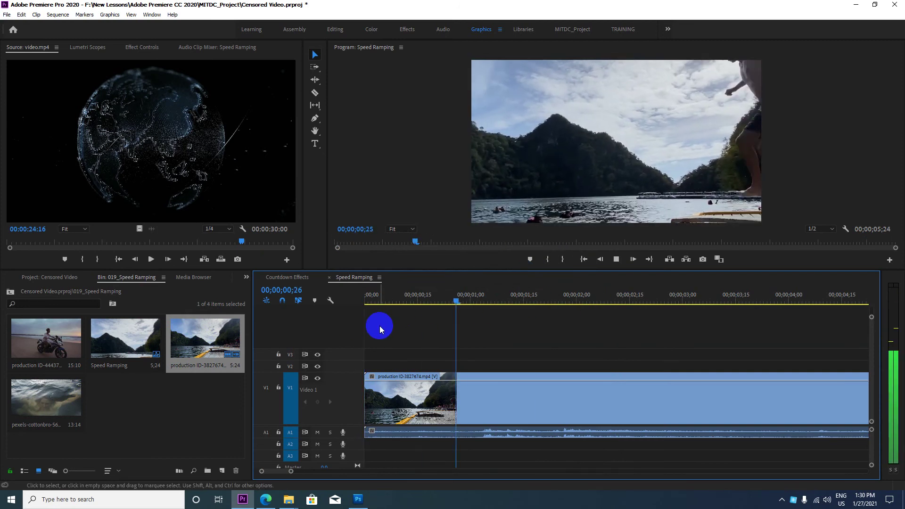
Show the lake clip's Time Remapping > Speed line and park the playhead at 00;00;01;01
key("space")
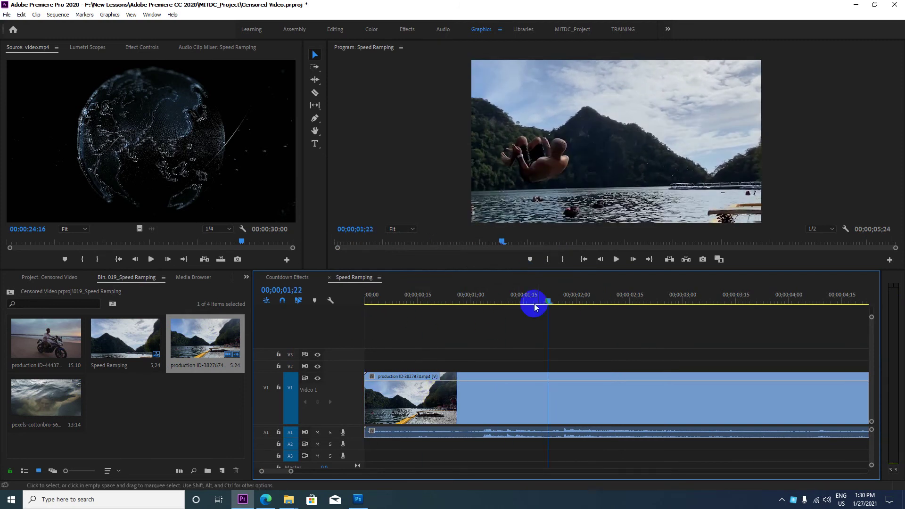
left_click_drag(548, 301, 434, 302)
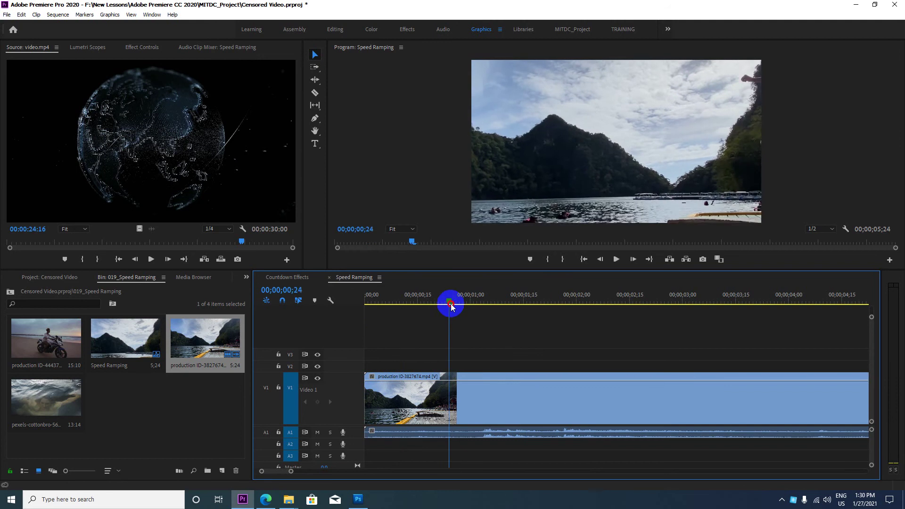
right_click(425, 408)
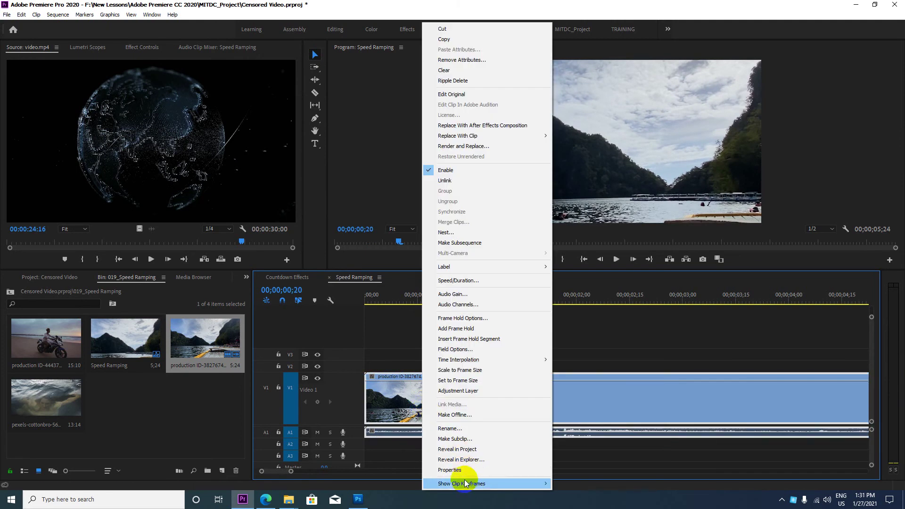
mouse_move(477, 485)
mouse_move(582, 484)
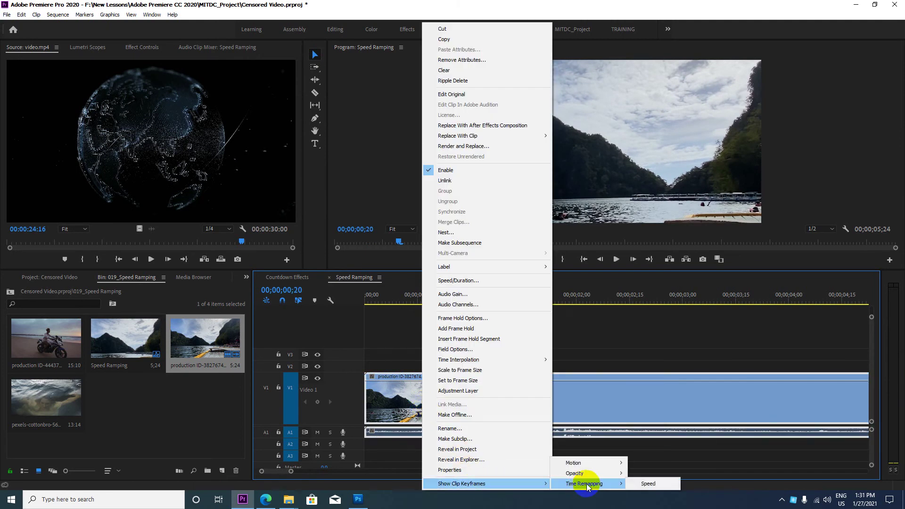
left_click(642, 482)
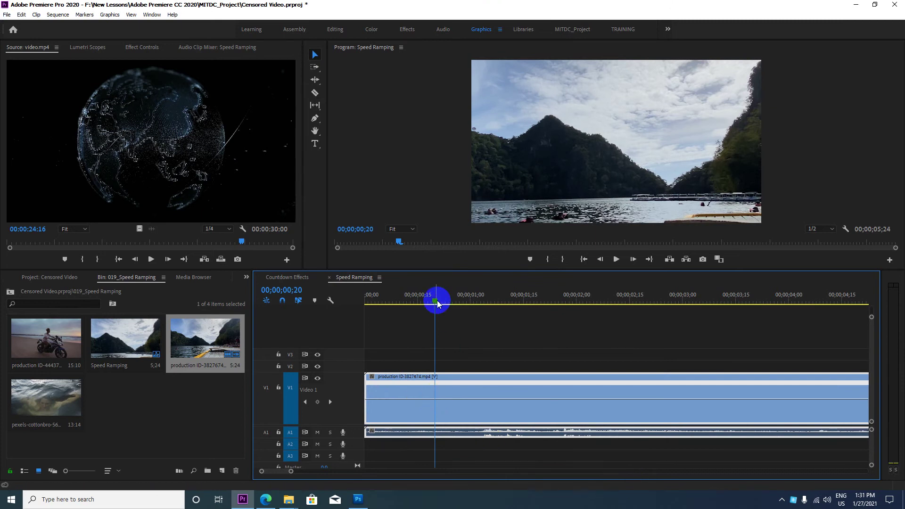
left_click_drag(434, 299, 474, 300)
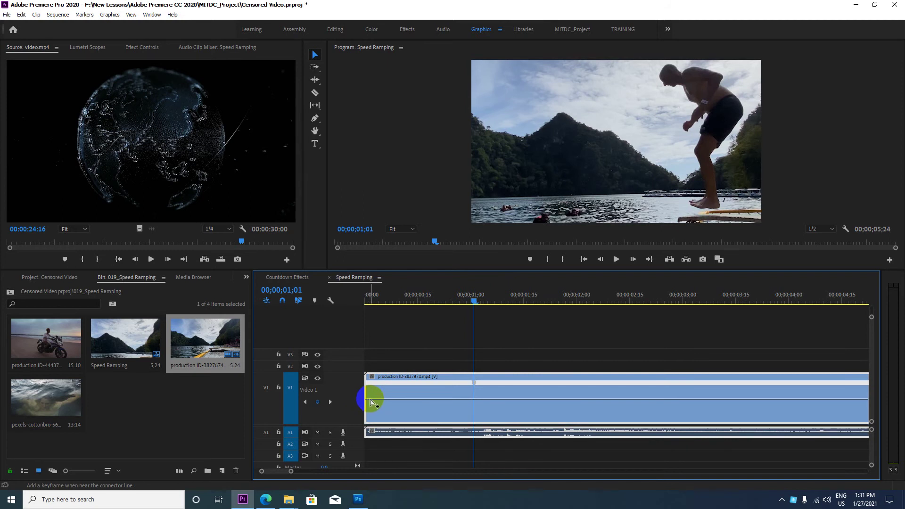
Add a speed keyframe at the playhead and pull the opening section down from 55% to about 1%
left_click(371, 399)
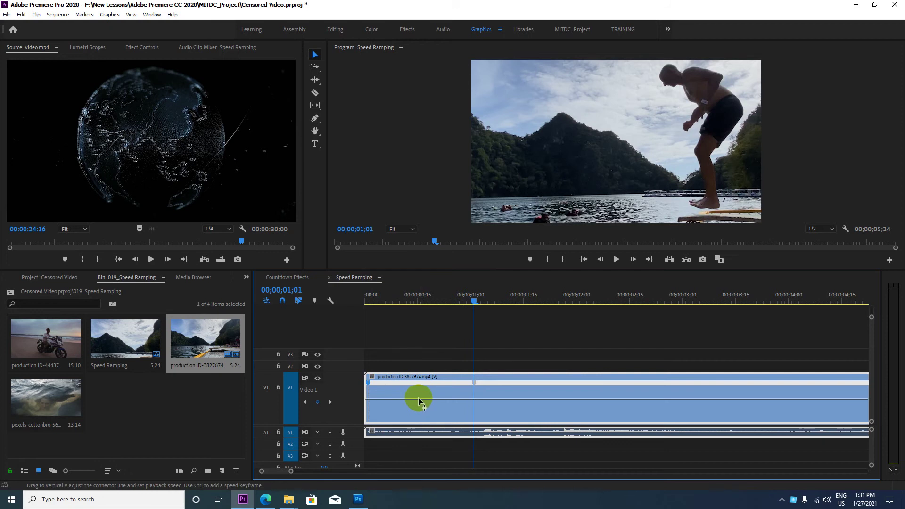
mouse_move(417, 399)
left_mouse_down()
mouse_move(423, 434)
mouse_move(271, 395)
mouse_move(615, 438)
left_mouse_up()
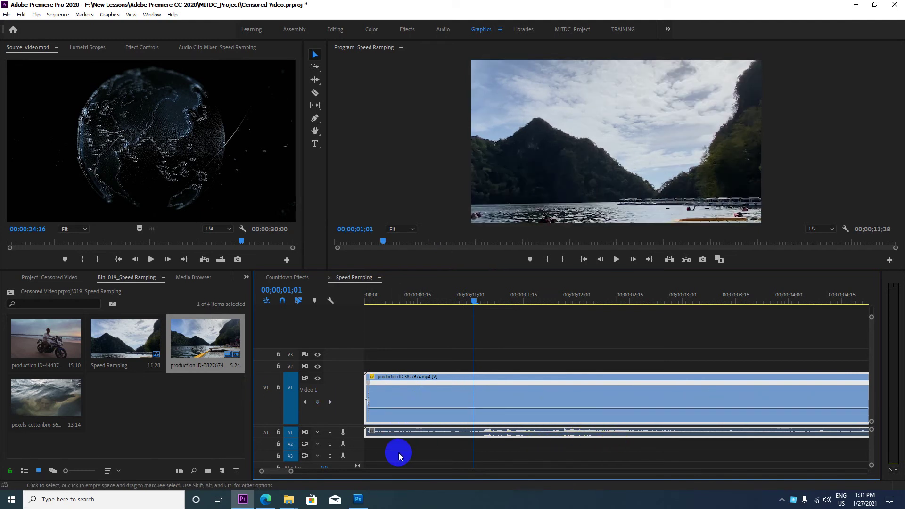
key("minus")
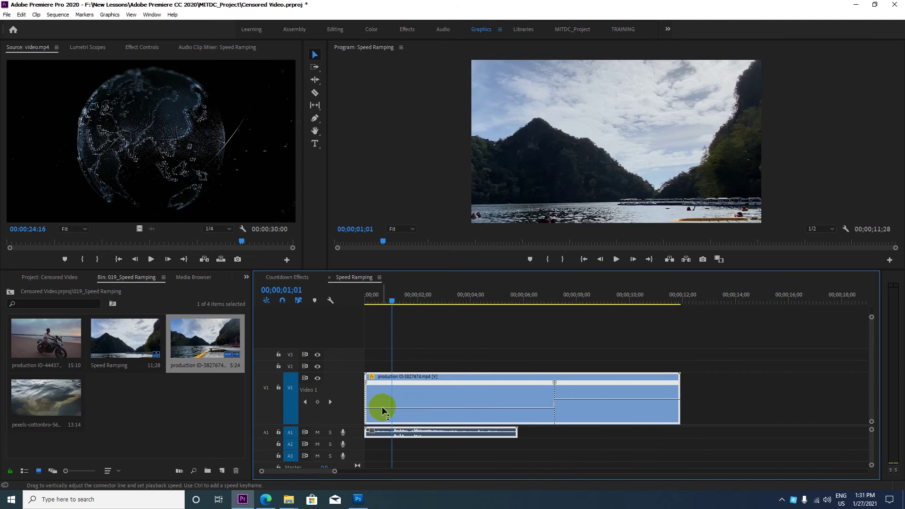
left_click_drag(382, 408, 411, 426)
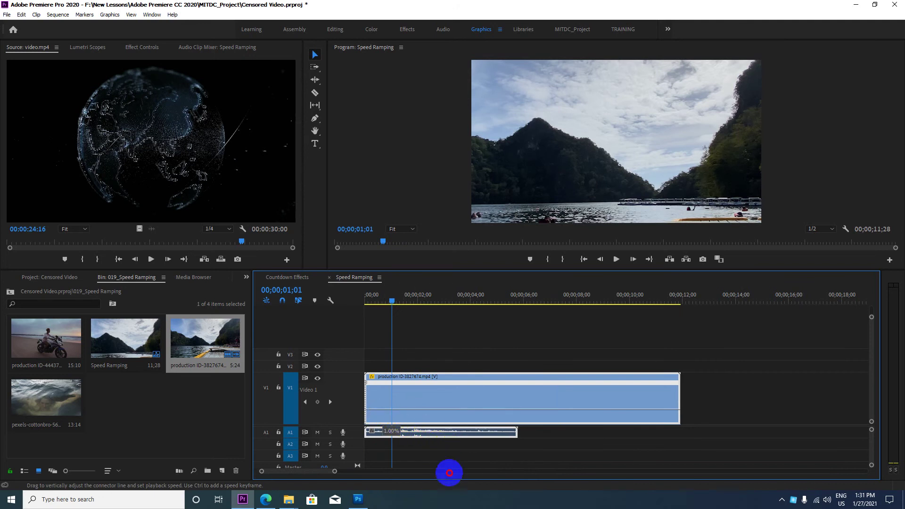
left_click_drag(450, 503, 399, 498)
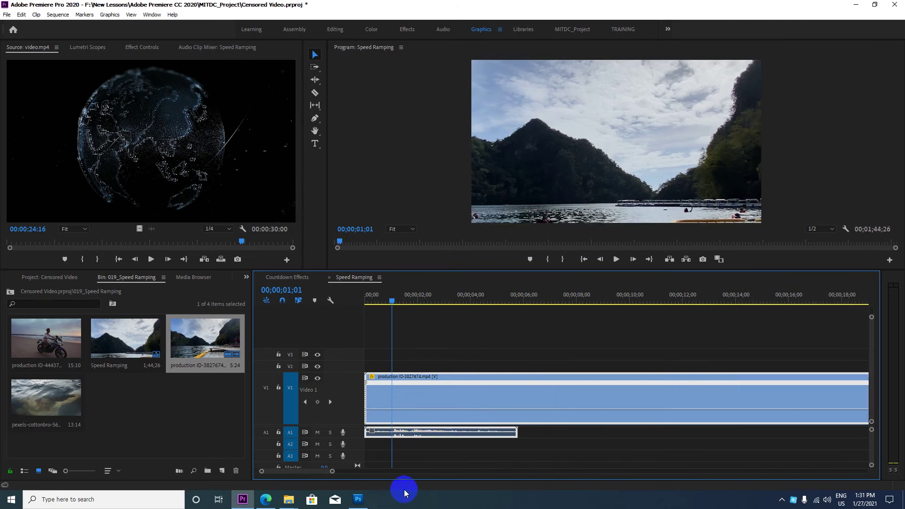
Preview the 1% slow-down, undo it to restore the 5;24 length, and fit the sequence in view
scroll(420, 471, "down", 5)
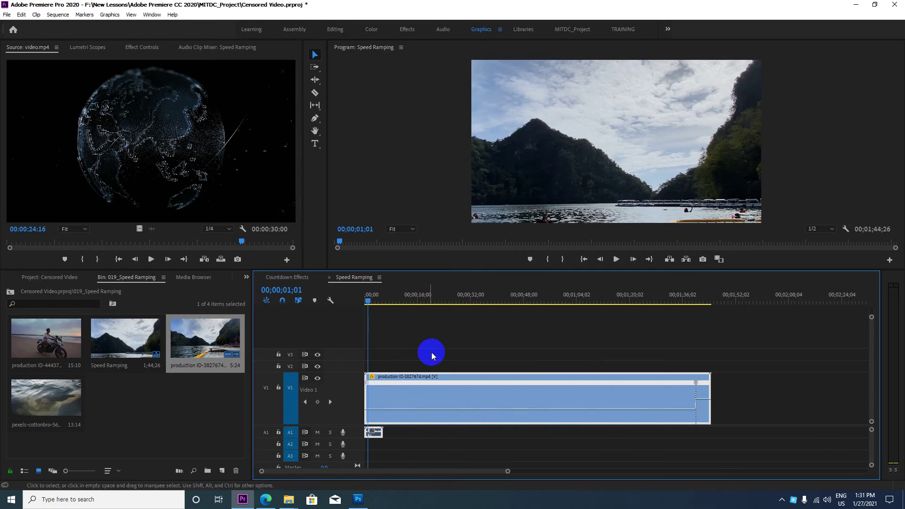
key("space")
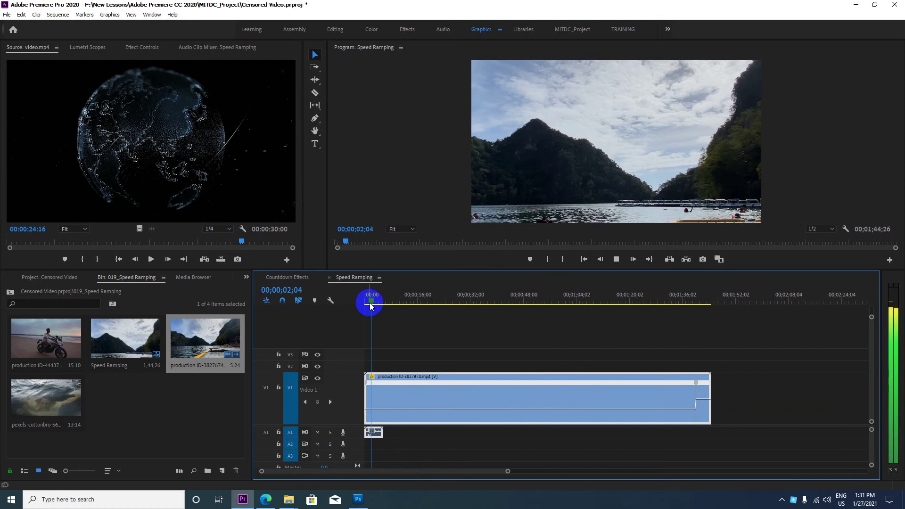
key("space")
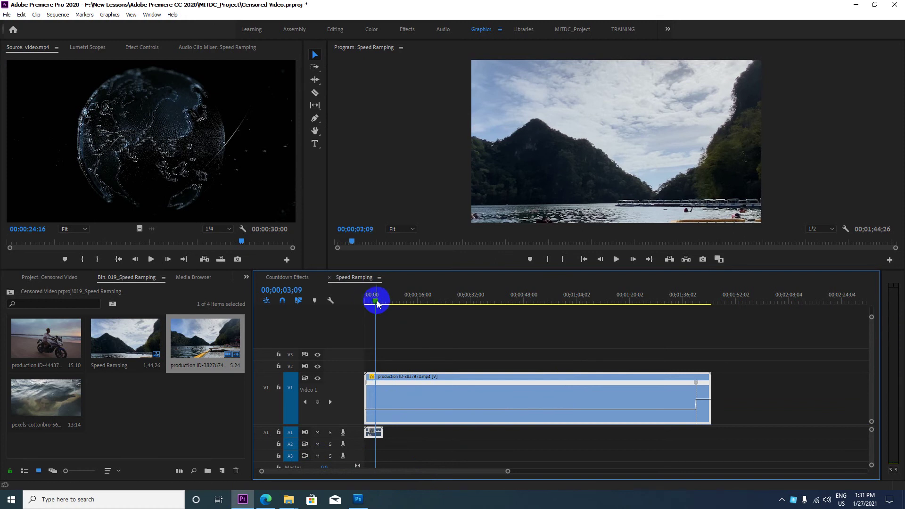
left_click_drag(371, 301, 353, 299)
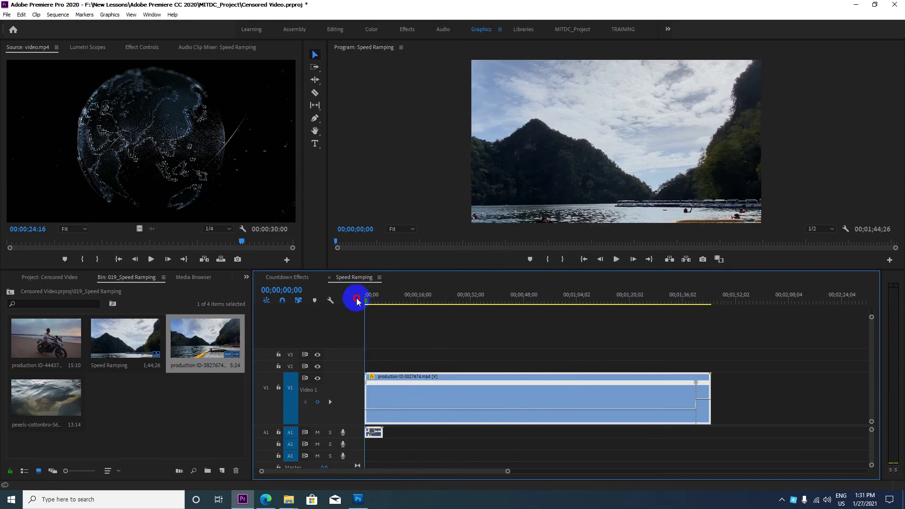
key("space")
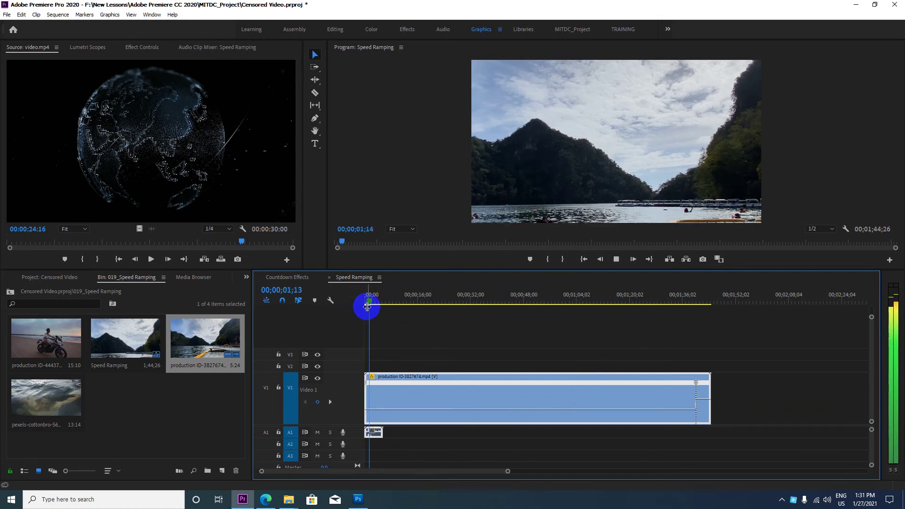
left_click(358, 304)
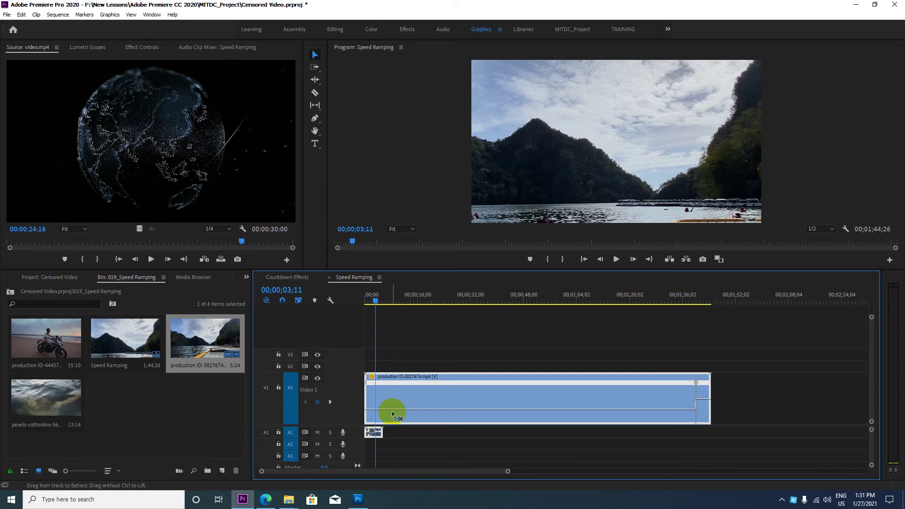
key("ctrl+z")
key("ctrl+z")
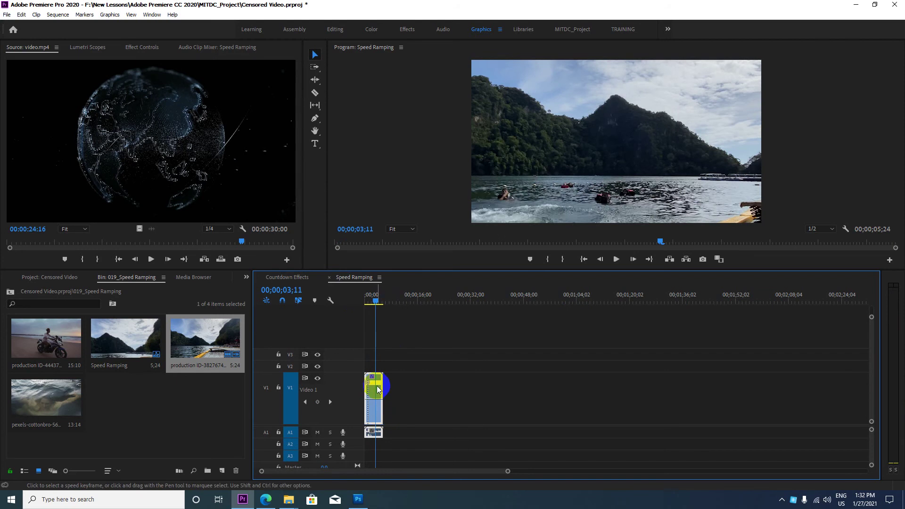
key("backslash")
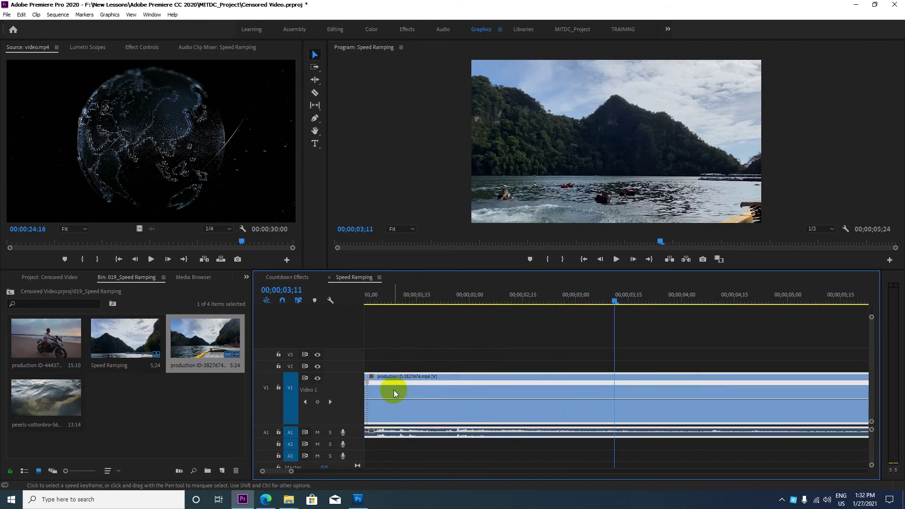
Lower the clip's later section to 72% speed, stretching the sequence to 9;26
left_click_drag(388, 399, 390, 417)
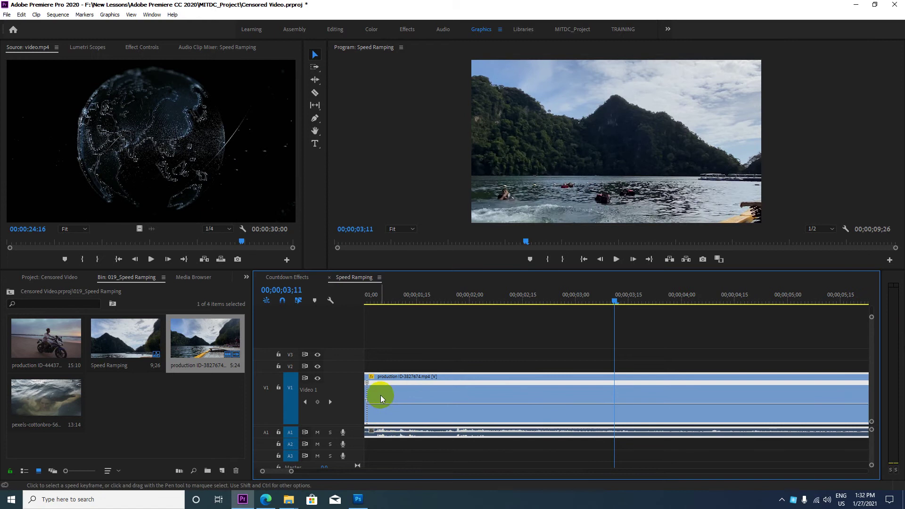
mouse_move(373, 297)
left_mouse_down()
mouse_move(359, 301)
mouse_move(366, 306)
mouse_move(302, 448)
left_mouse_up()
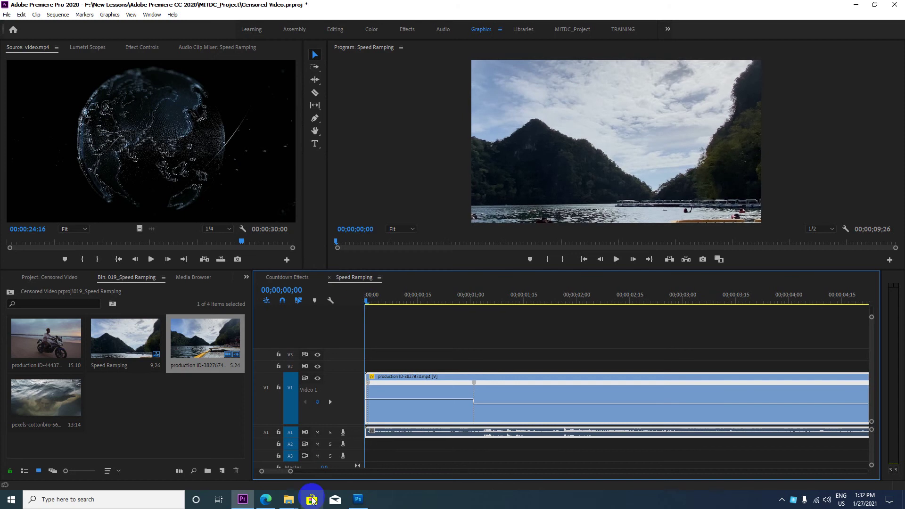
Preview, then drag the section after the speed keyframe down to 1% speed
left_click(391, 367)
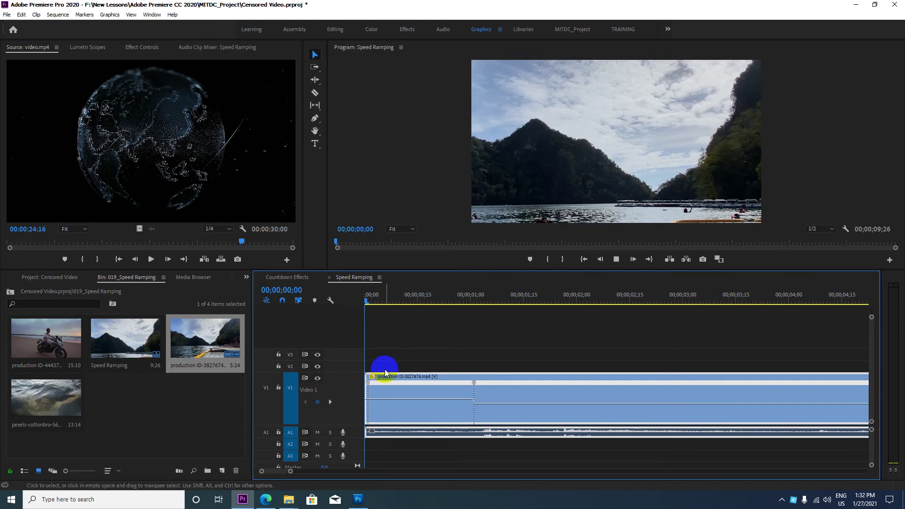
key("space")
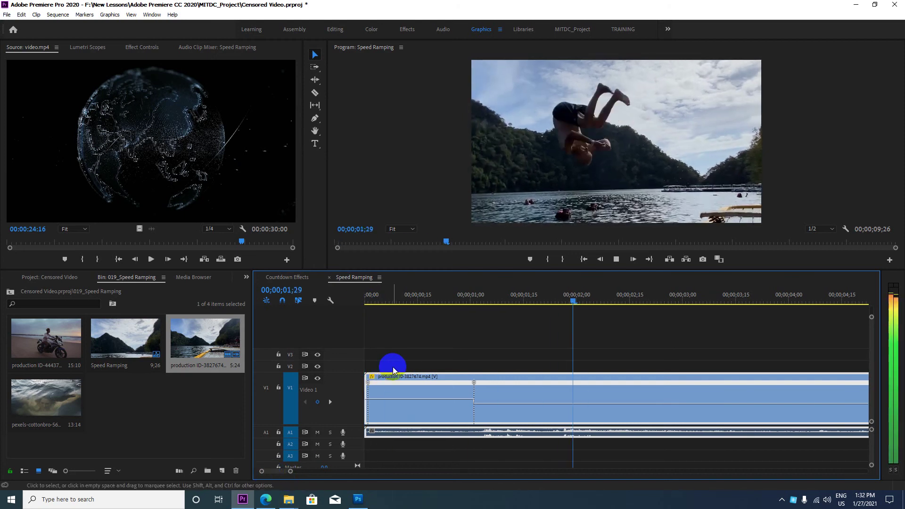
key("space")
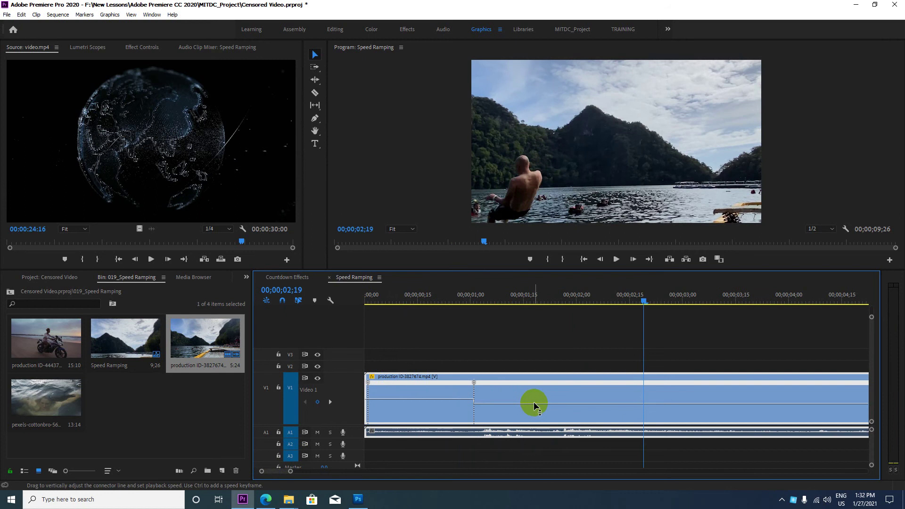
left_click_drag(533, 403, 534, 417)
left_click_drag(537, 445, 524, 467)
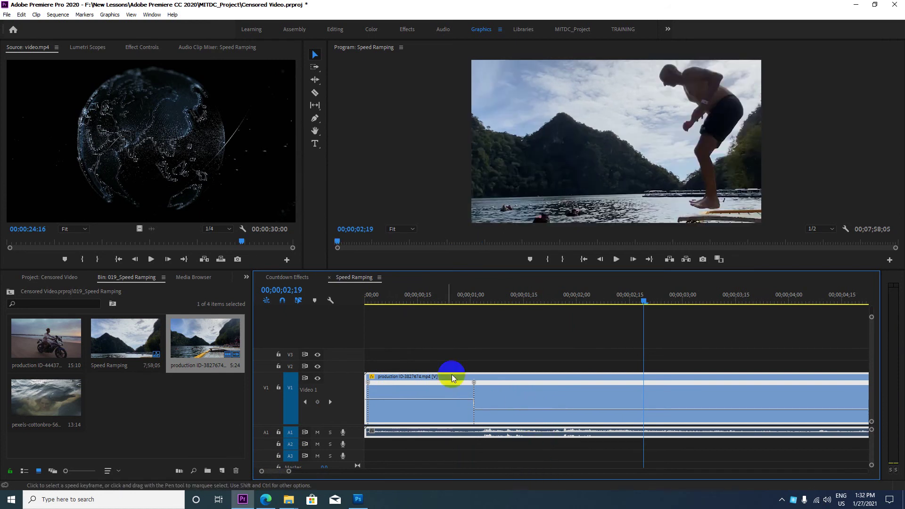
Review the slow-down and raise that section back up to 33% speed, making the sequence 11;12
left_click(465, 361)
left_click(463, 301)
key("space")
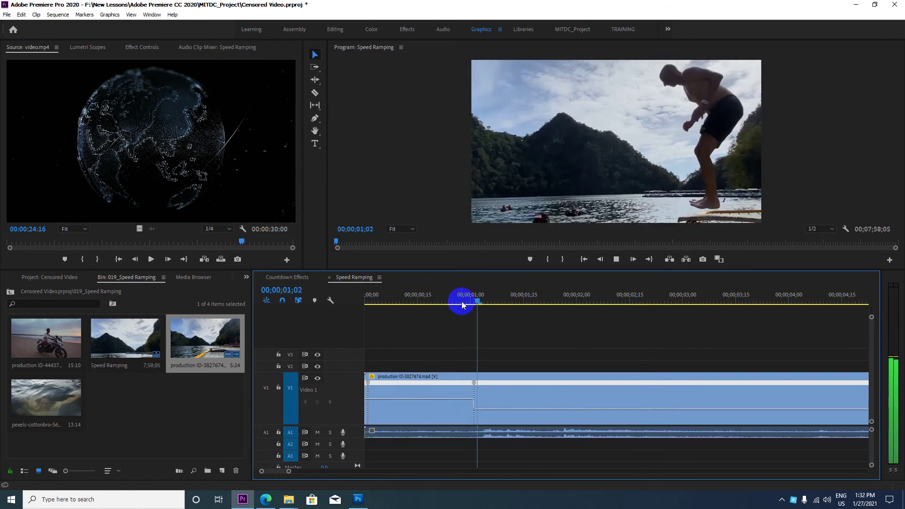
key("space")
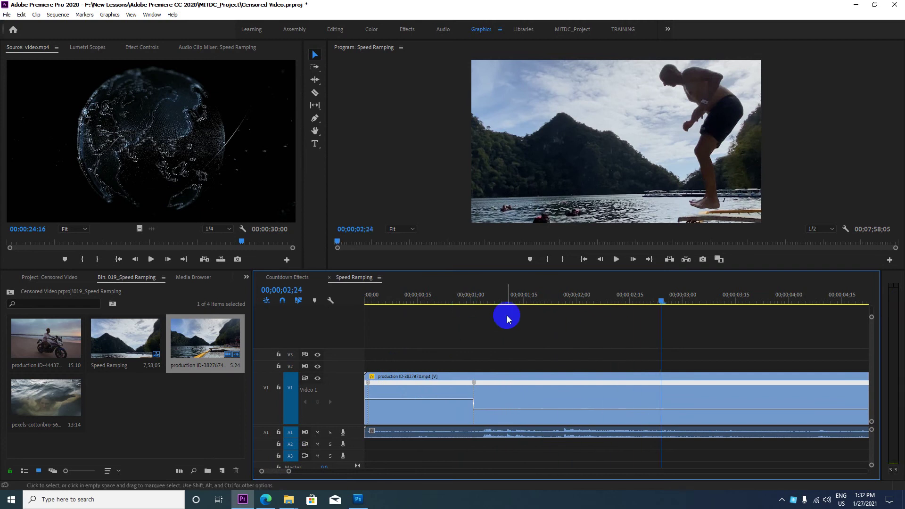
left_click(477, 301)
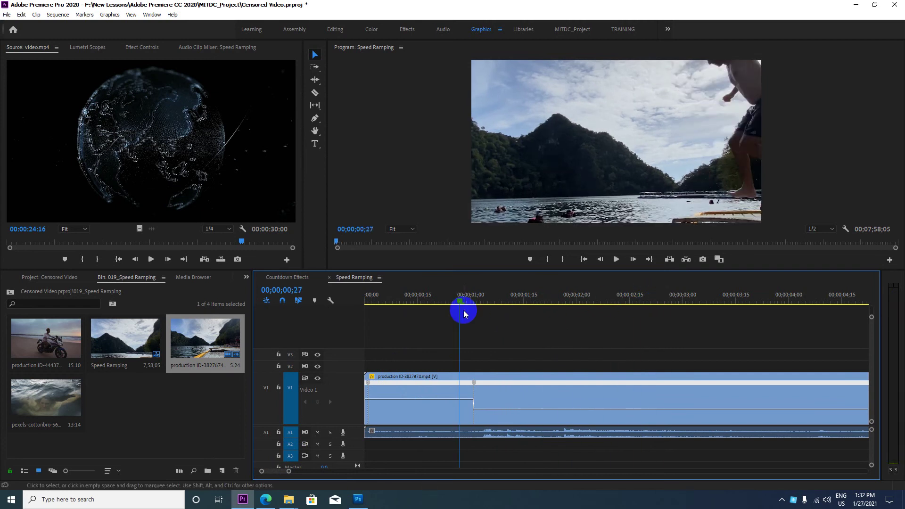
key("space")
key("space")
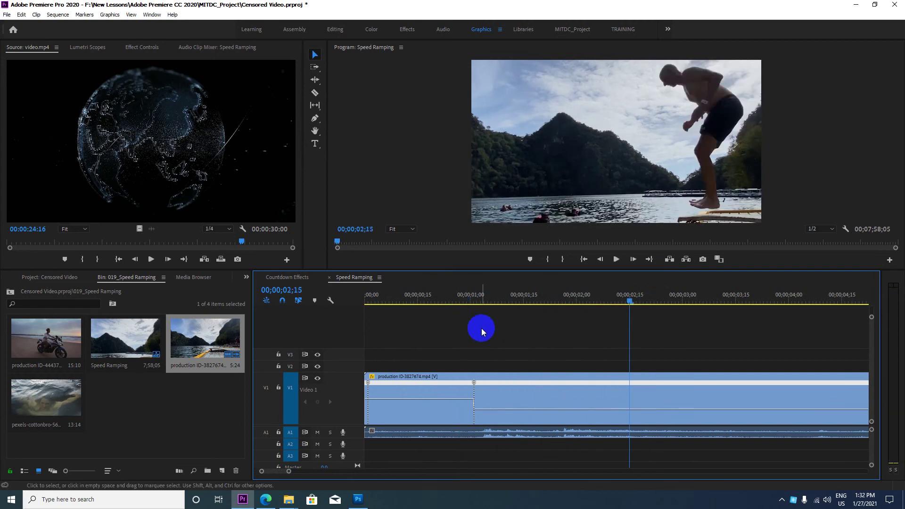
left_click_drag(483, 409, 481, 389)
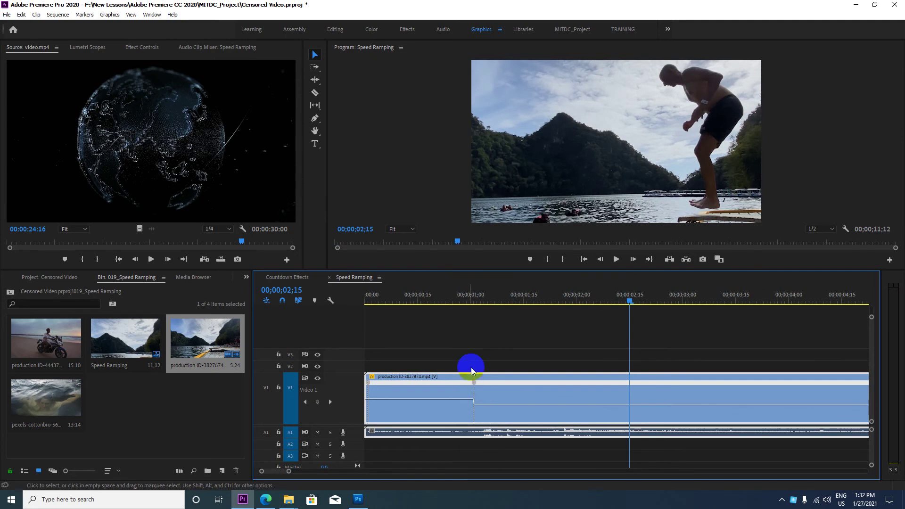
left_click(460, 296)
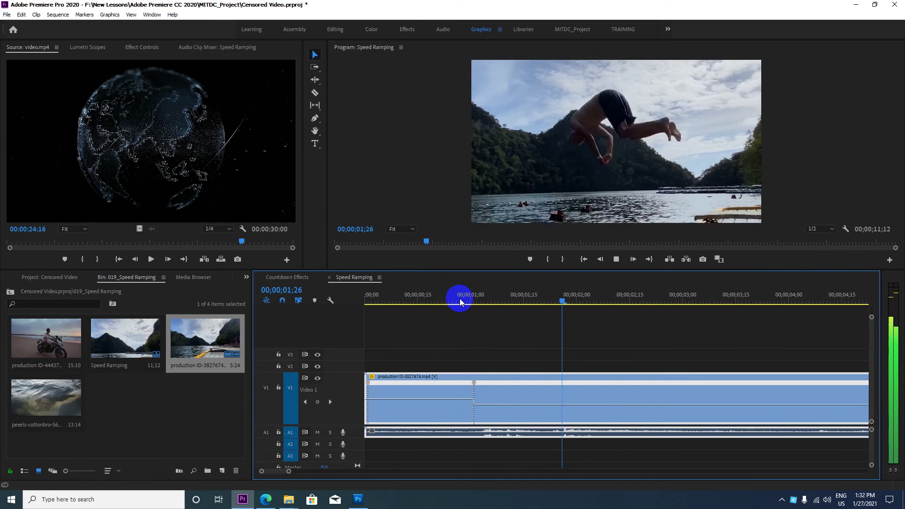
key("space")
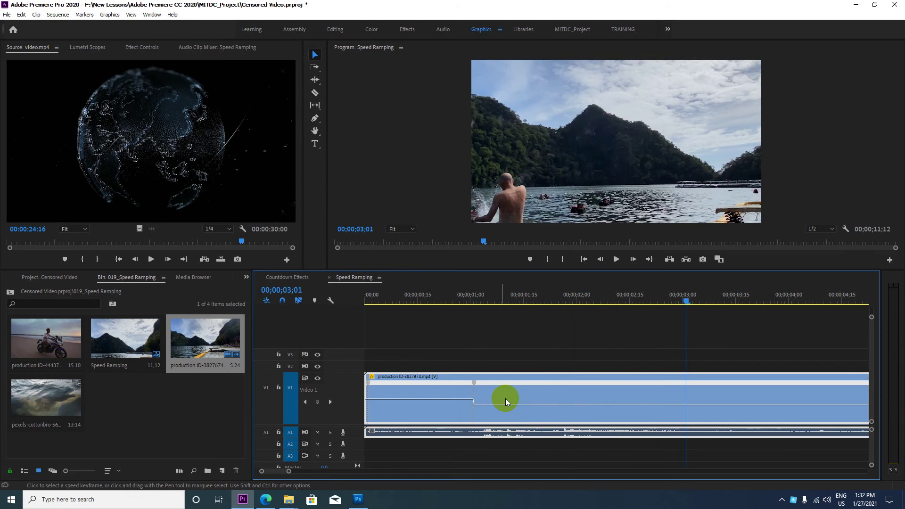
Split the speed keyframe into a gradual ramp from normal speed into slow motion
left_click(682, 303)
mouse_move(682, 302)
left_mouse_down()
mouse_move(397, 319)
mouse_move(407, 319)
left_mouse_up()
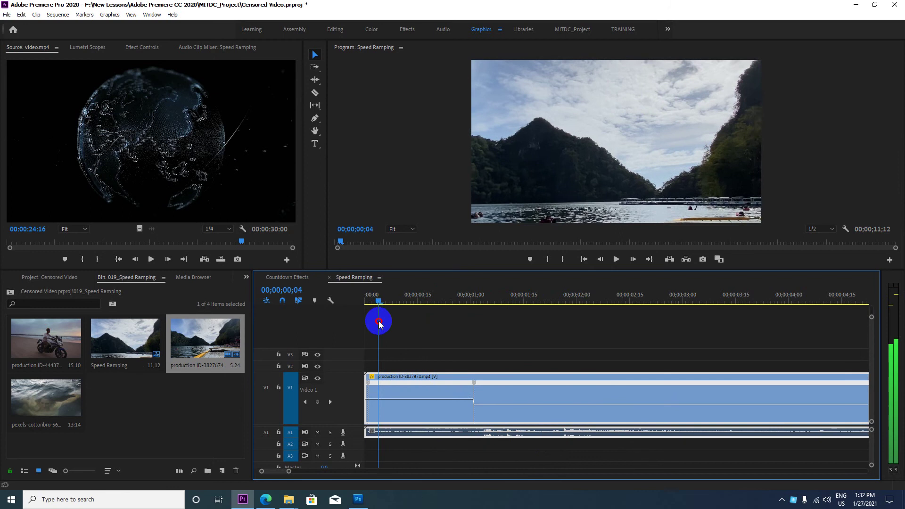
left_click_drag(408, 320, 441, 313)
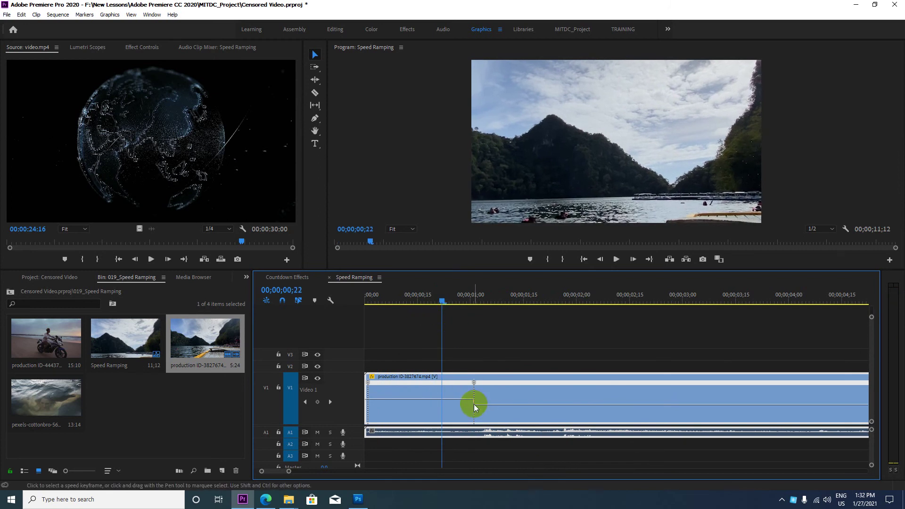
left_click_drag(474, 382, 444, 383)
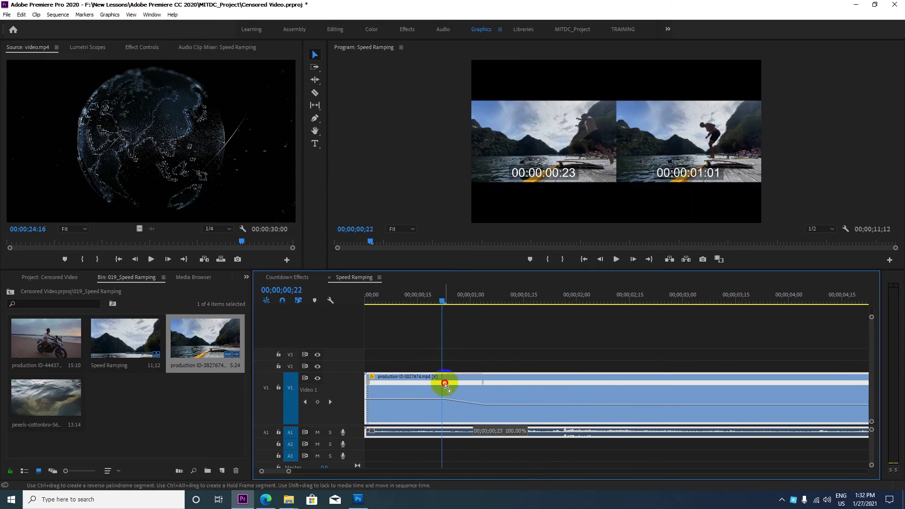
Play back the ramp, then select the speed keyframe to show its Bezier handle
left_click_drag(442, 301, 366, 302)
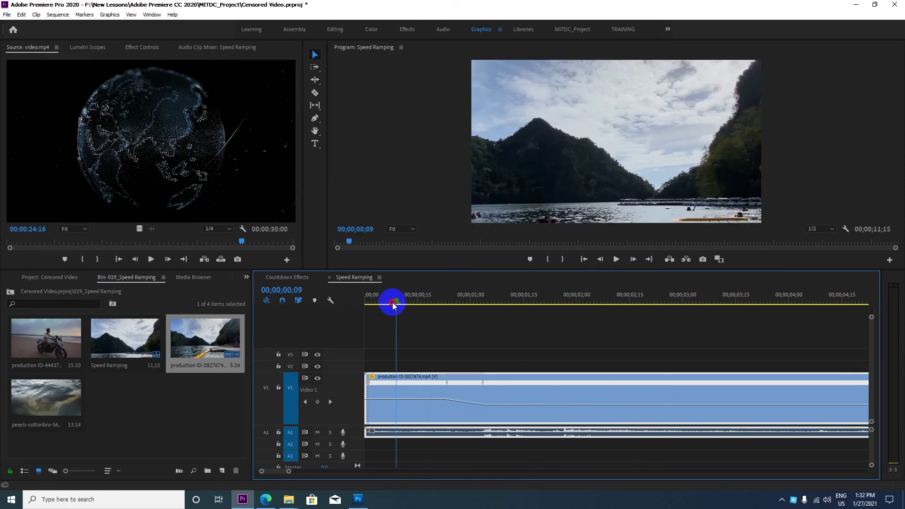
key("space")
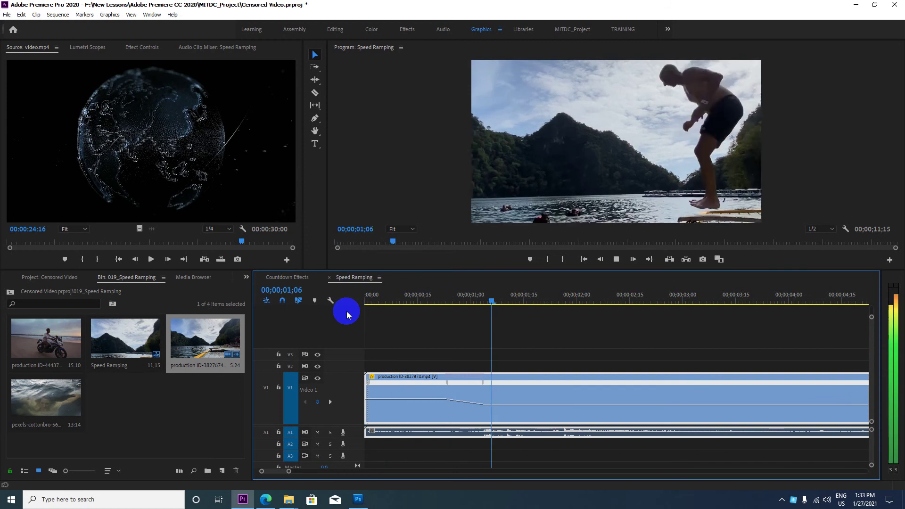
key("space")
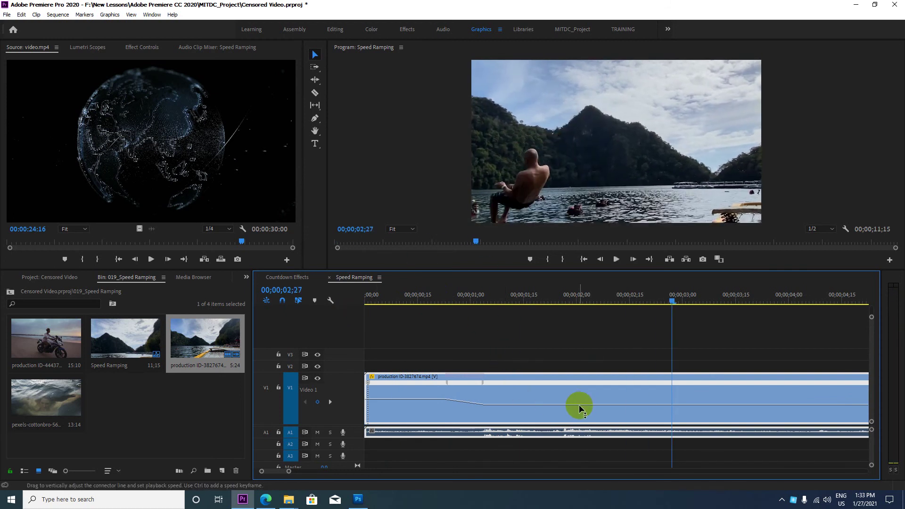
left_click(682, 300)
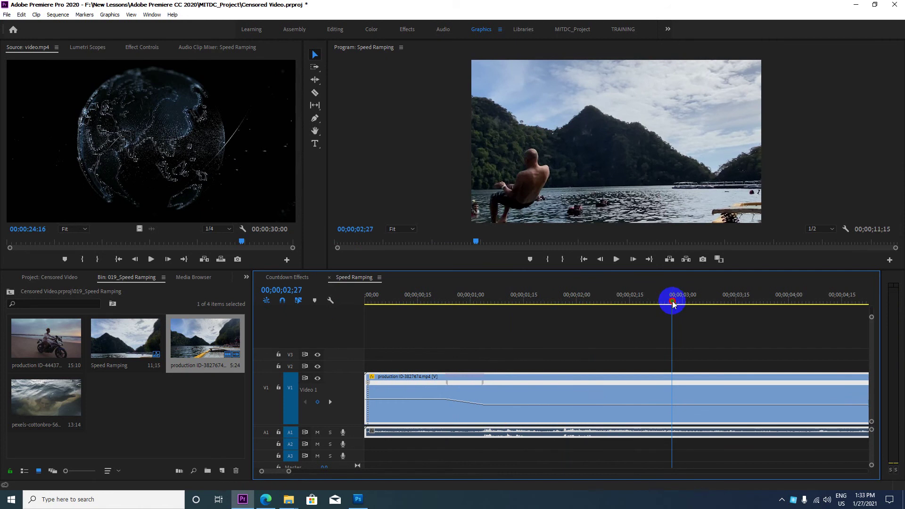
left_click_drag(682, 300, 467, 300)
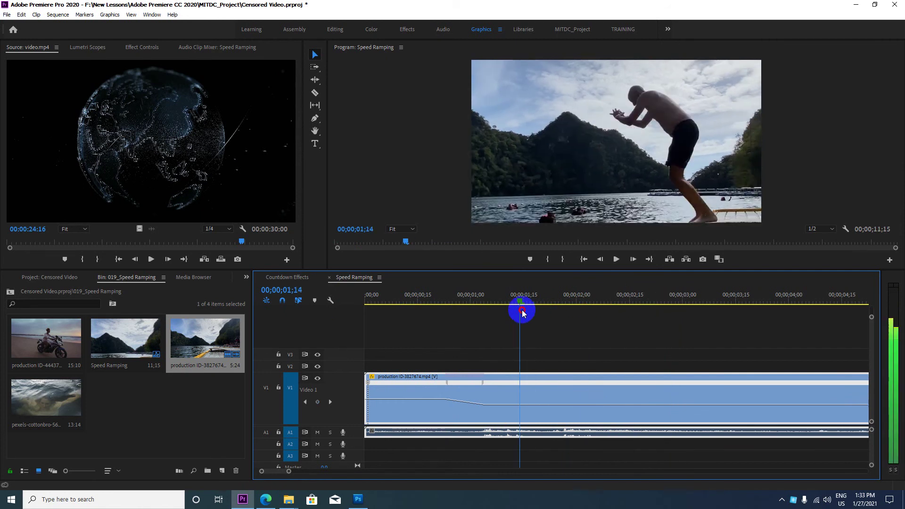
left_click(447, 384)
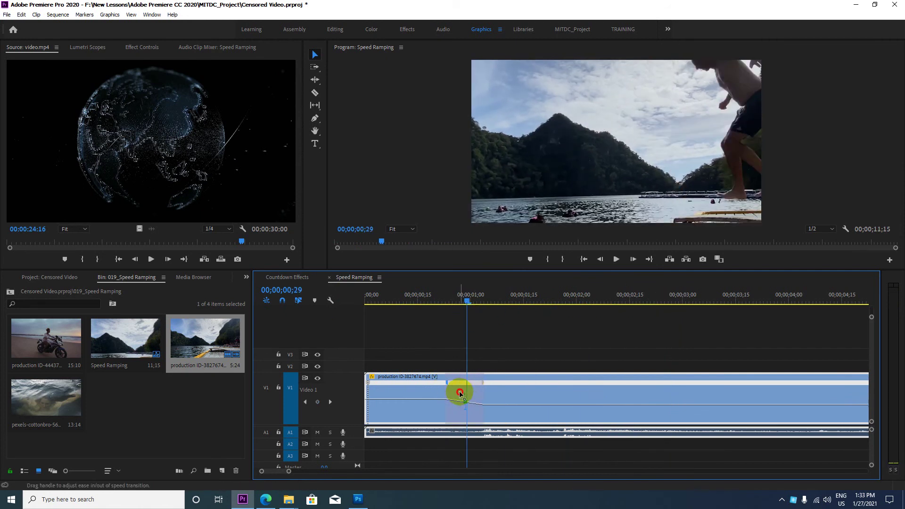
Raise the opening section before the speed keyframe to about 120% and preview from the start
left_click(439, 390)
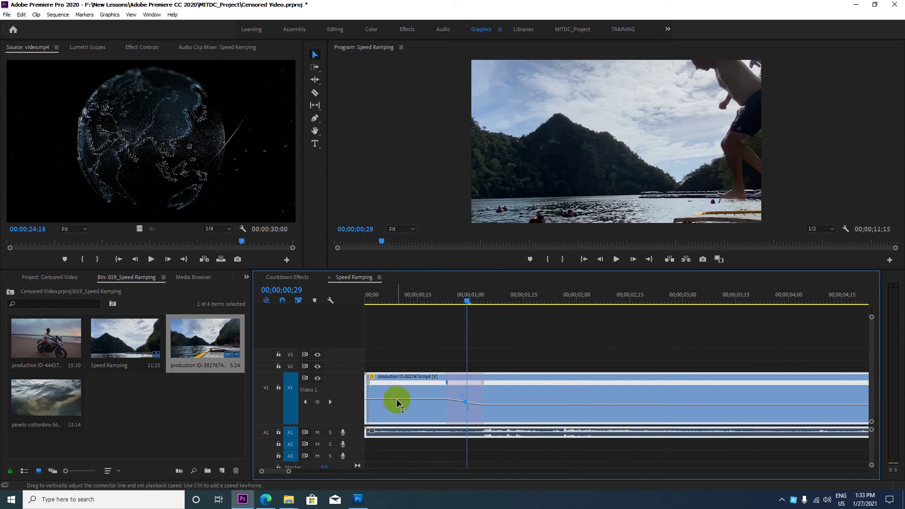
left_click_drag(396, 398, 401, 366)
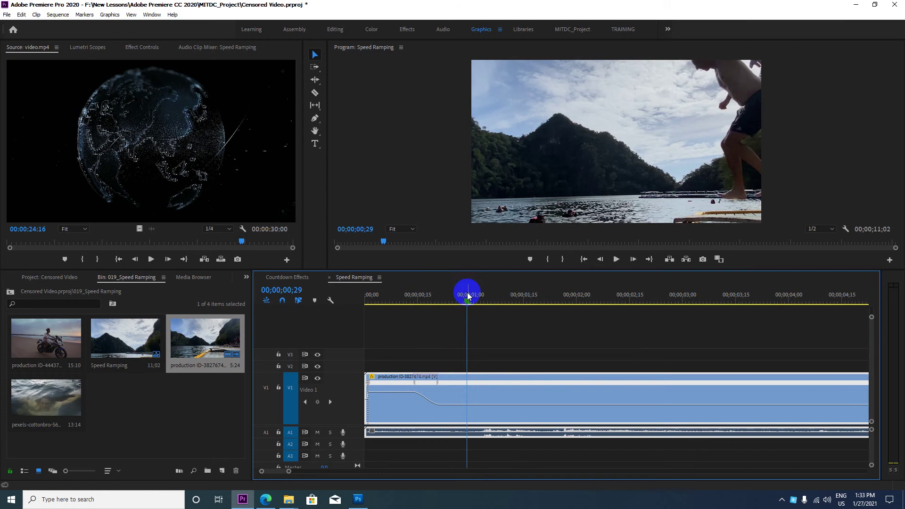
left_click_drag(468, 301, 344, 298)
key("space")
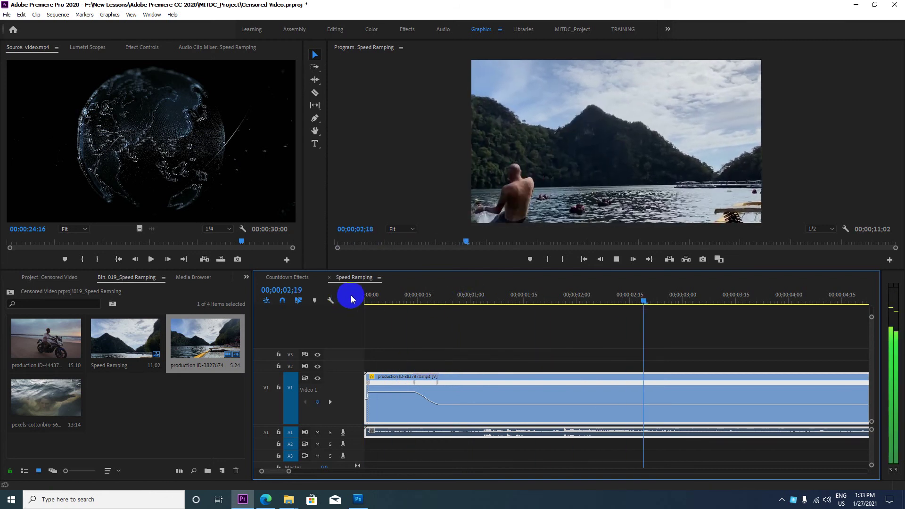
Play back the current speed ramp from the sequence start
key("space")
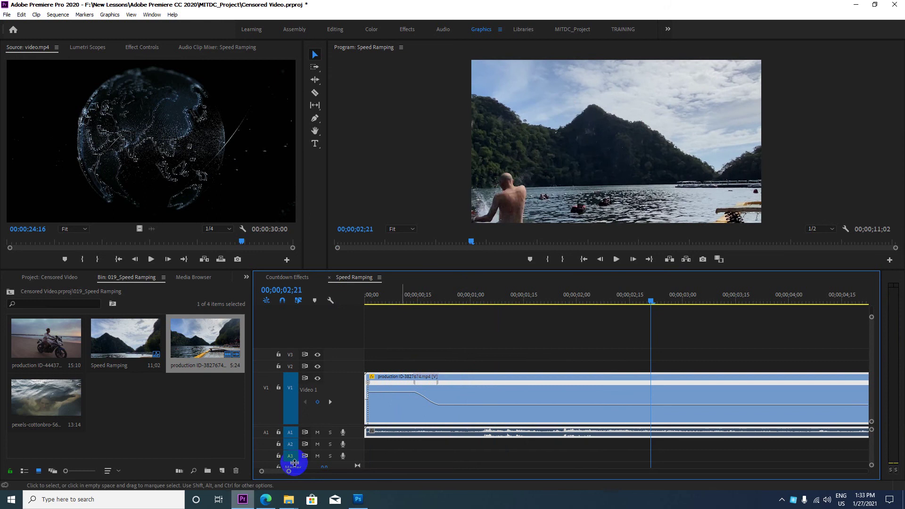
left_click(375, 300)
key("space")
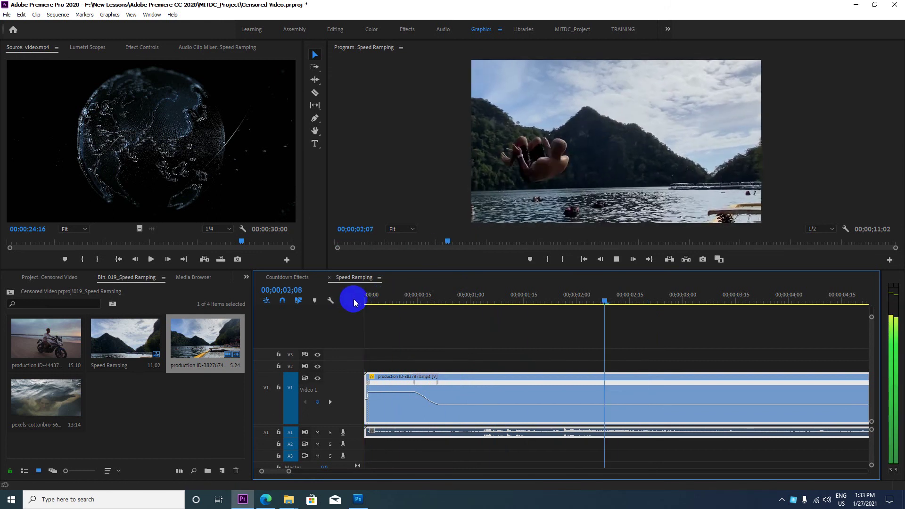
left_click(429, 398)
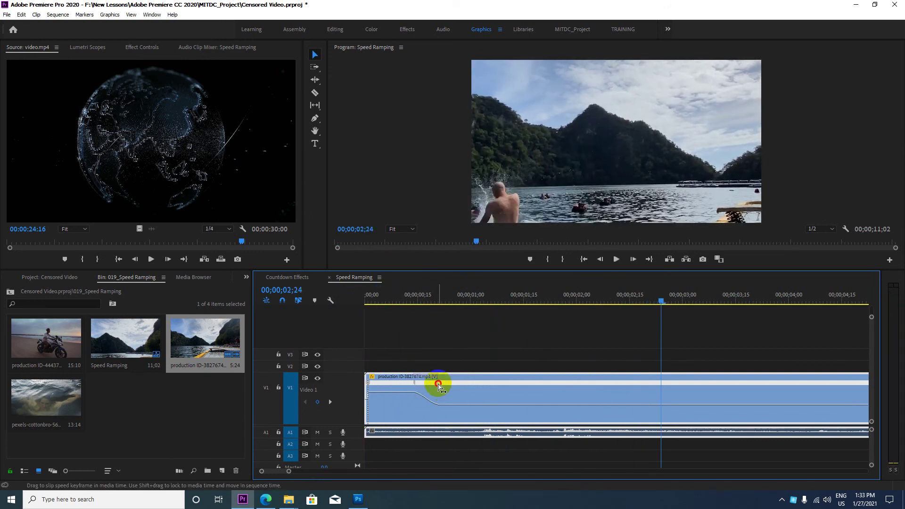
Widen the speed ramp for a smoother transition, shortening the sequence to 10;20, and replay it
mouse_move(438, 382)
left_mouse_down()
mouse_move(458, 384)
mouse_move(403, 390)
left_mouse_up()
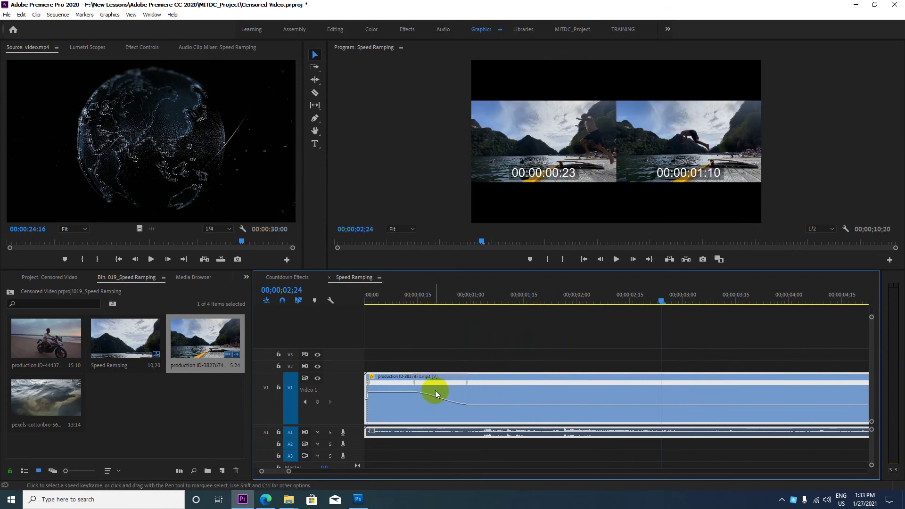
left_click_drag(460, 388, 402, 307)
key("Home")
key("space")
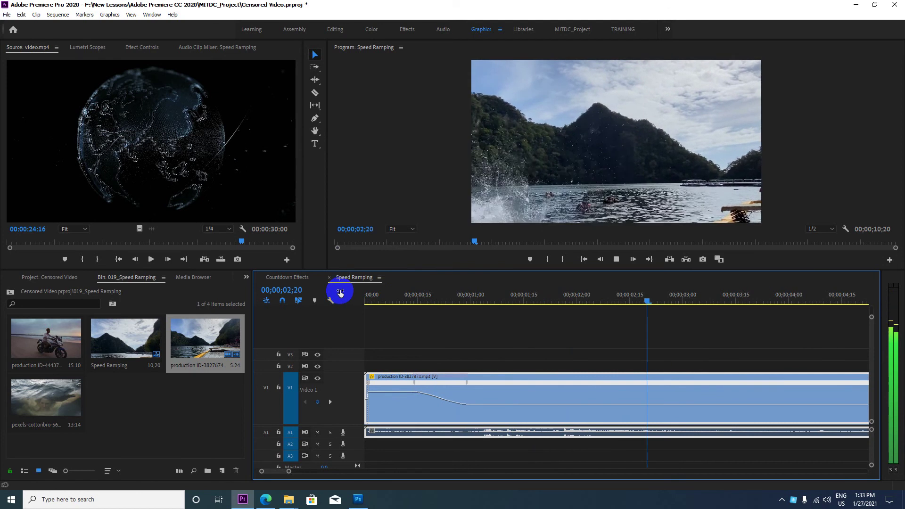
key("space")
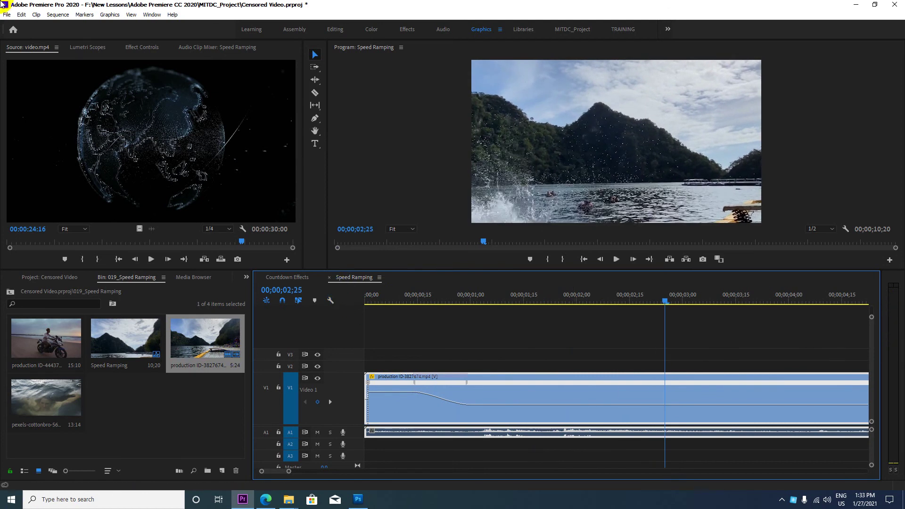
left_click_drag(667, 306, 366, 311)
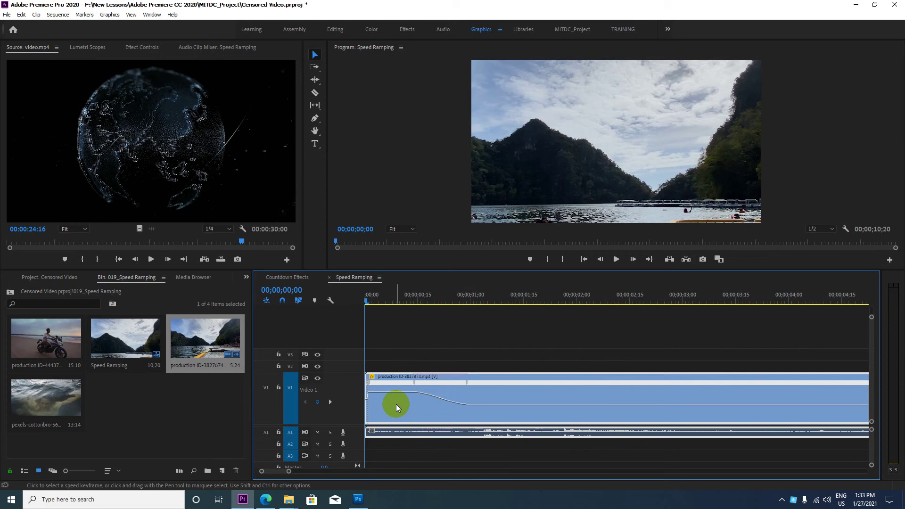
Delete the ramped clip and drop a fresh production ID-3827674 copy onto V1, keeping sequence settings
key("Delete")
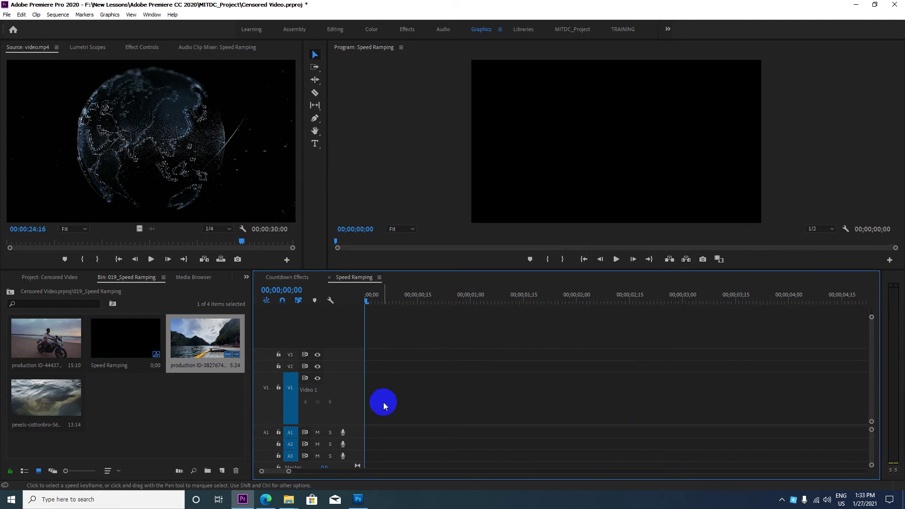
left_click_drag(192, 348, 385, 346)
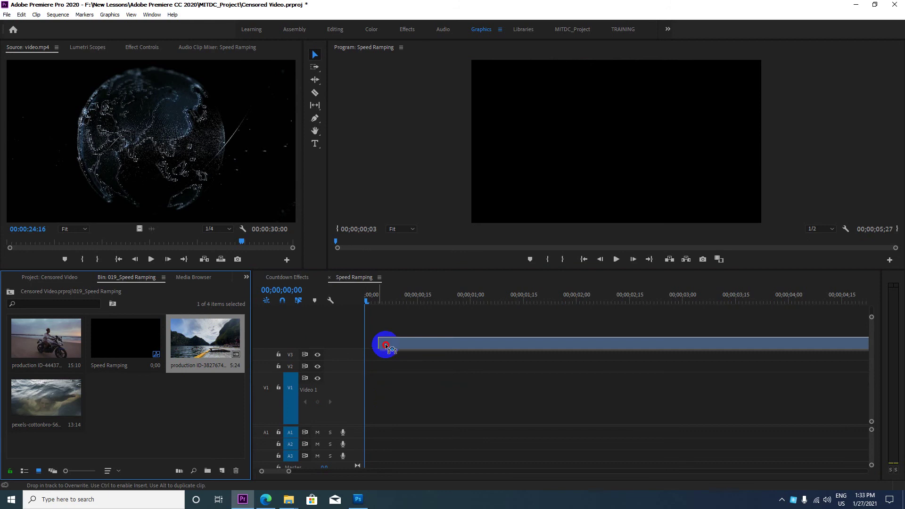
left_click_drag(385, 345, 368, 389)
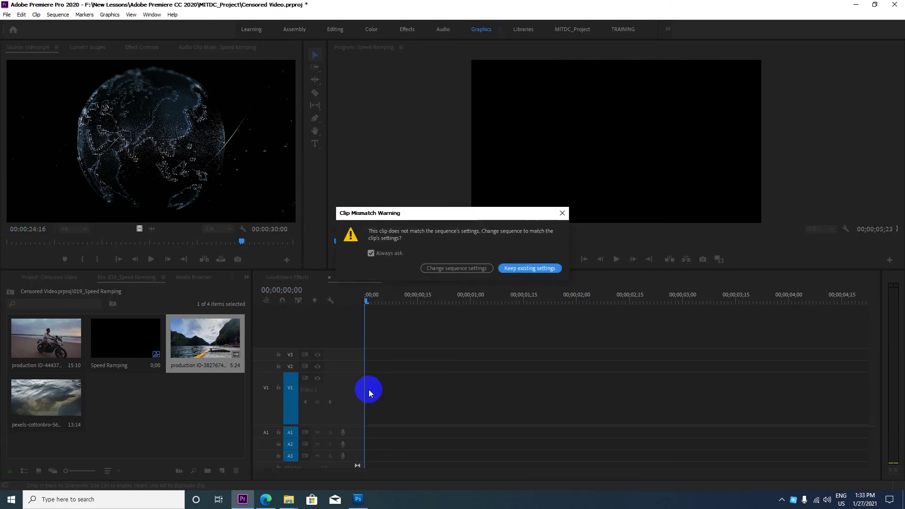
left_click(526, 269)
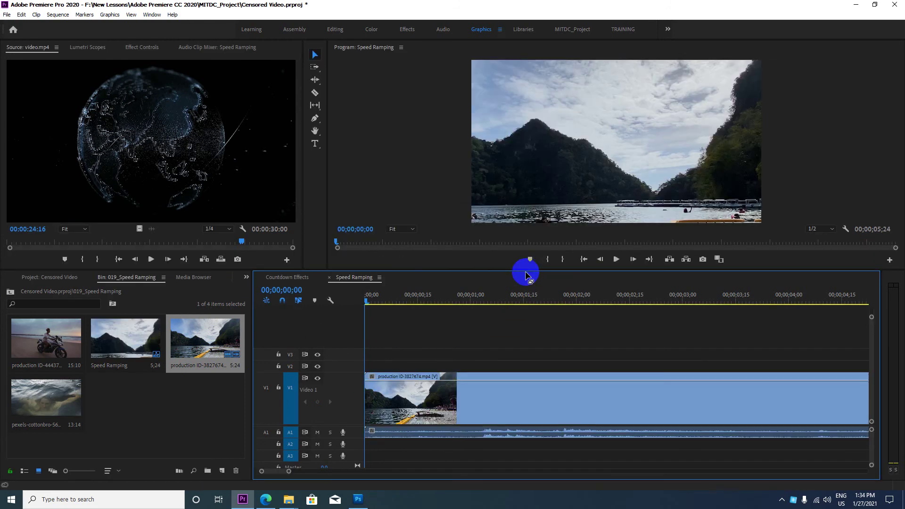
Play the new clip, then scrub past the backflip at 01;18 to the splash at 02;16
key("space")
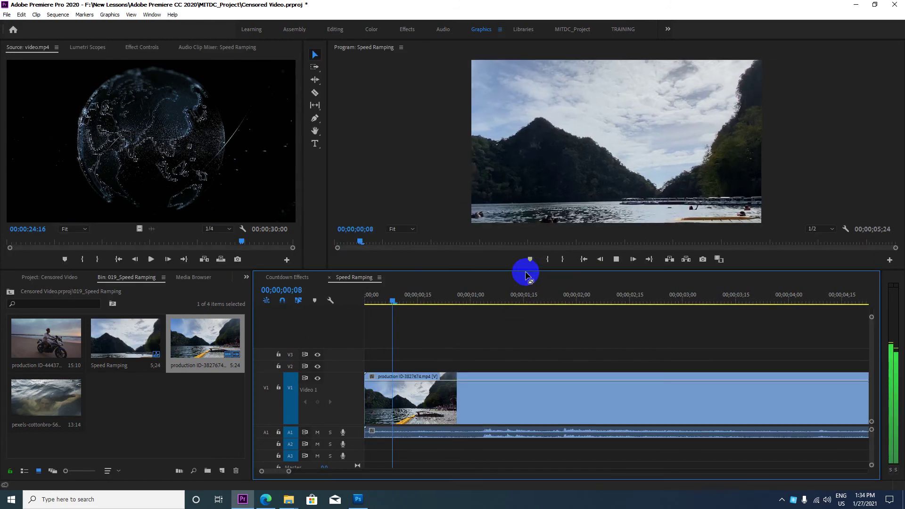
key("space")
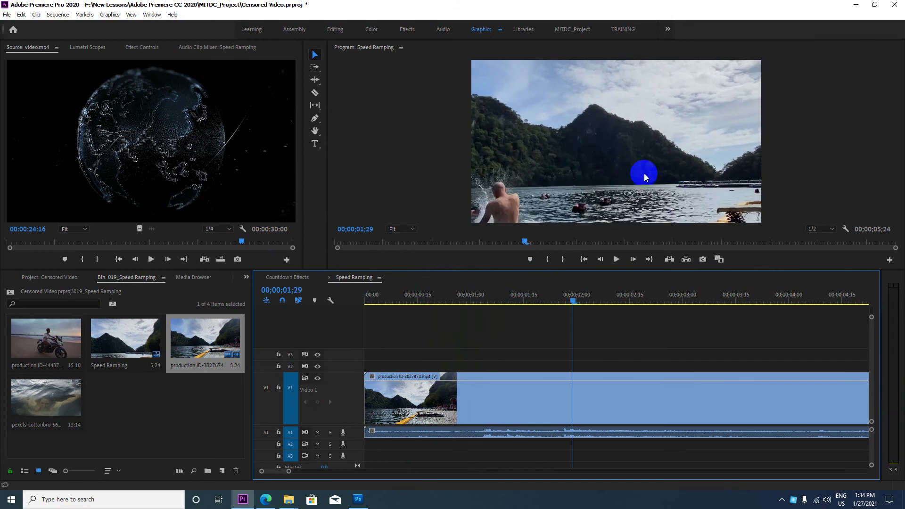
left_click(544, 78)
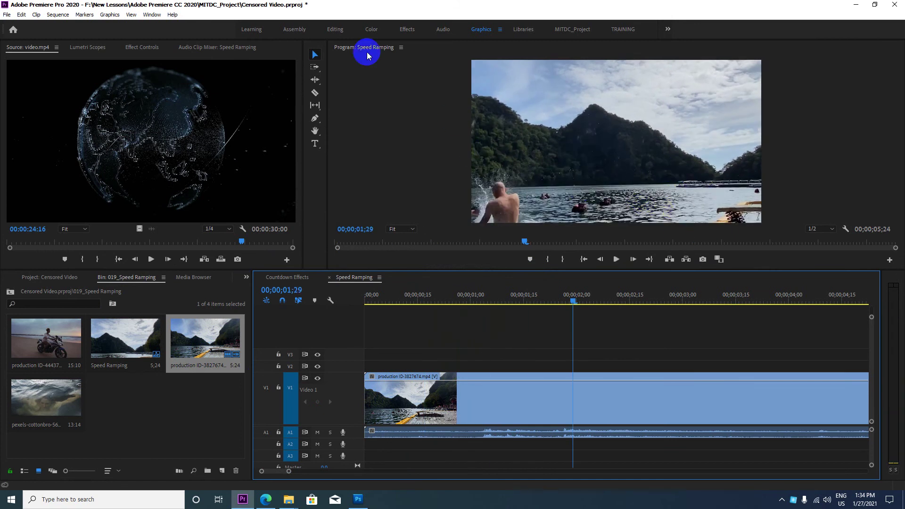
left_click_drag(573, 300, 345, 301)
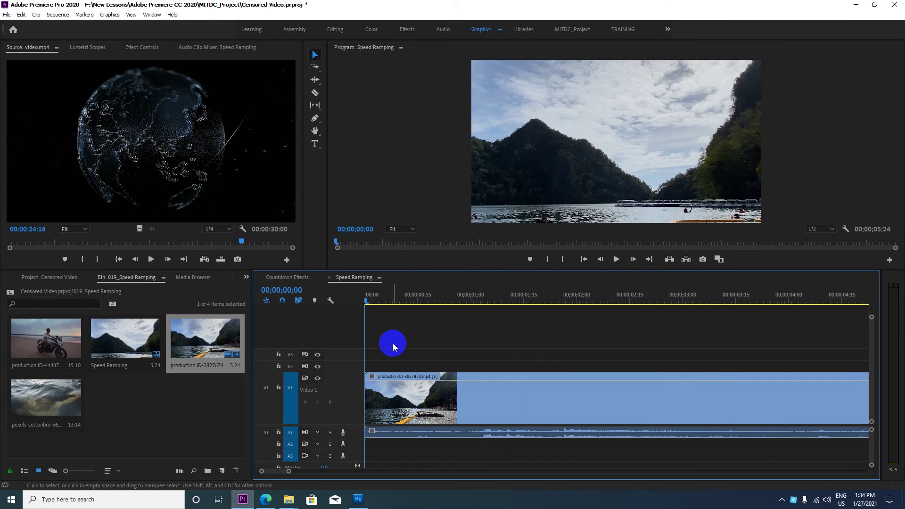
left_click(387, 391)
left_click(392, 378)
left_click(368, 304)
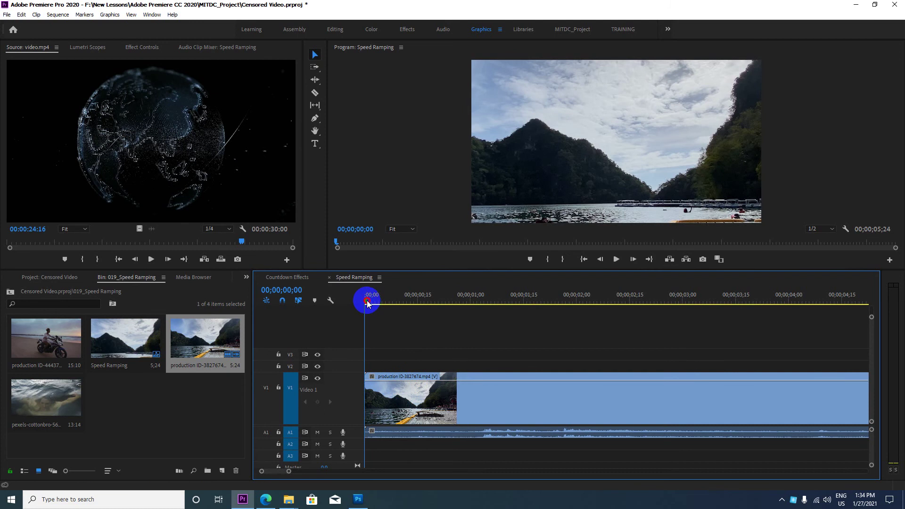
left_click_drag(368, 304, 537, 323)
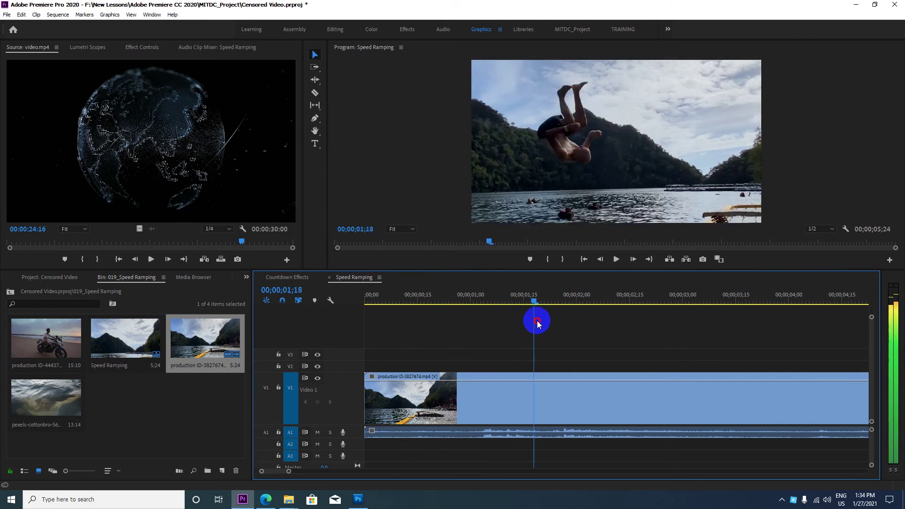
left_click_drag(537, 322, 632, 296)
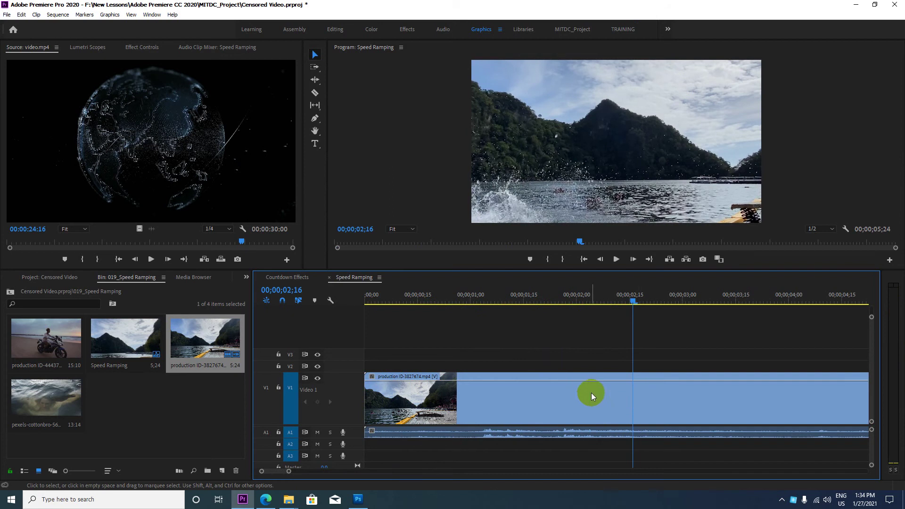
Razor the lake clip at 02;16 and again at 04;05, then zoom out
left_click(314, 93)
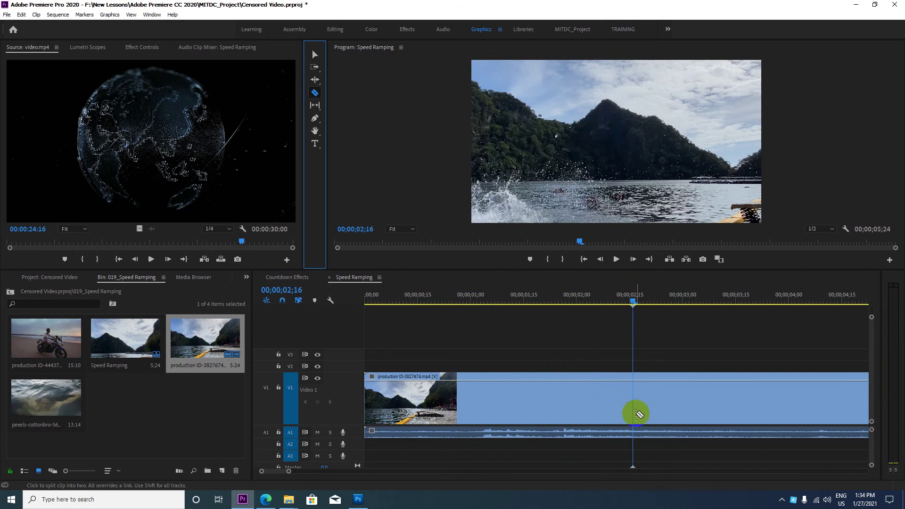
left_click(641, 413)
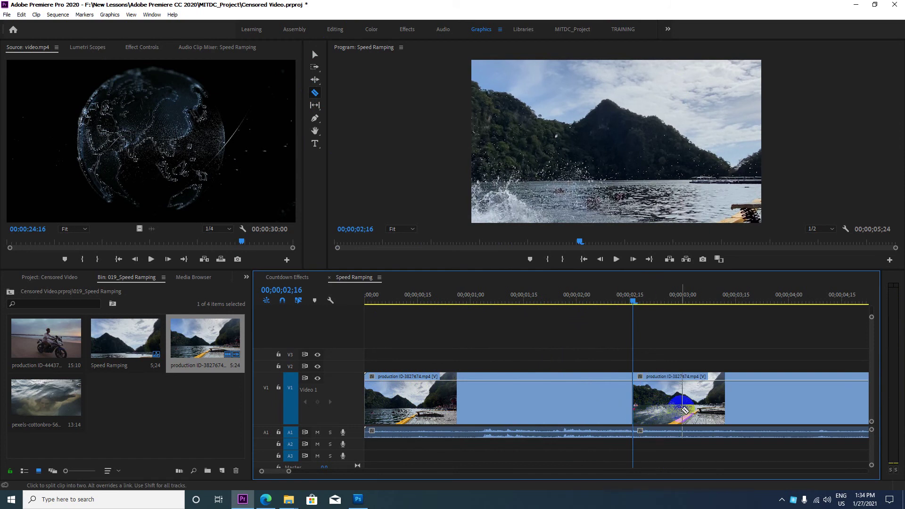
left_click_drag(633, 302, 805, 302)
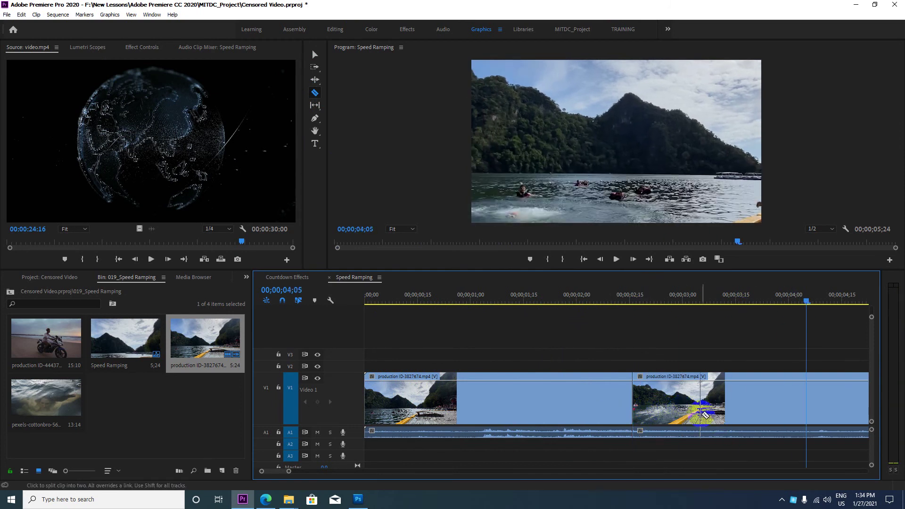
left_click(704, 415)
key("minus")
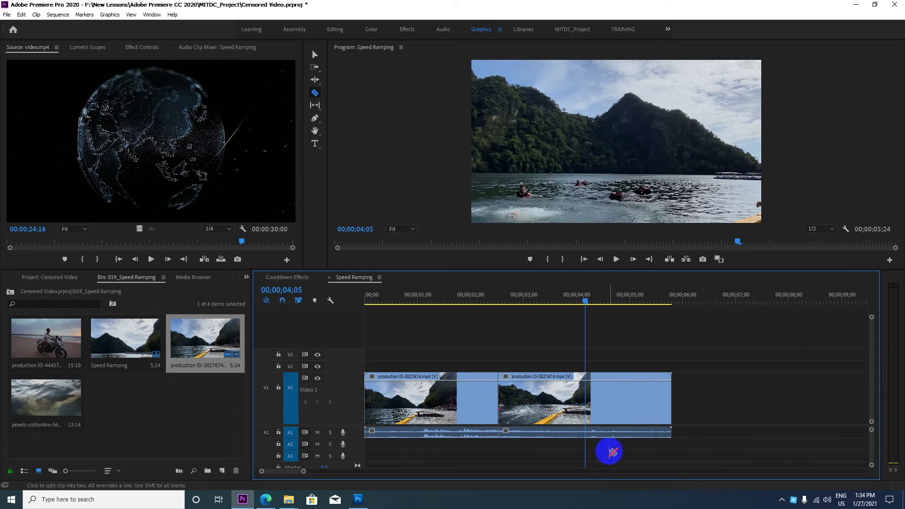
Select the second piece and move the playhead to 04;22, then 05;19
key("v")
left_click(620, 410)
left_click_drag(588, 303, 664, 303)
left_click(599, 418)
key("Delete")
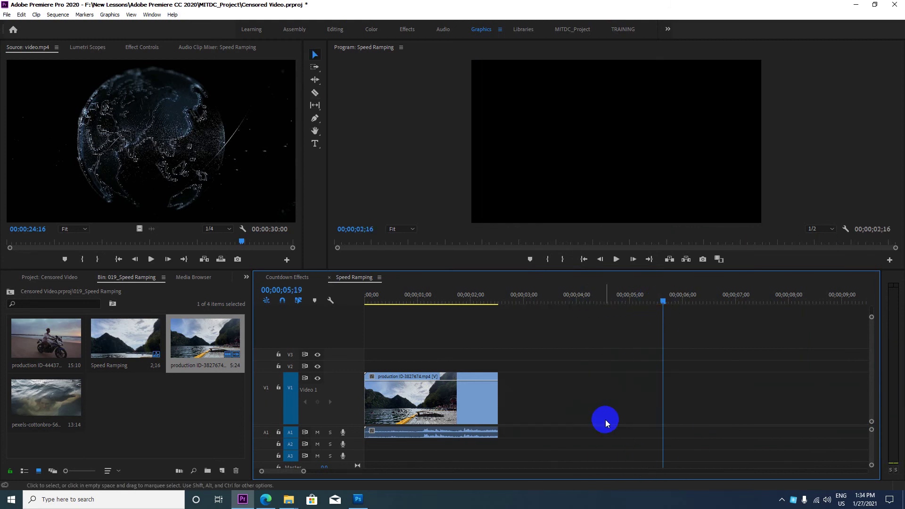
left_click(446, 399)
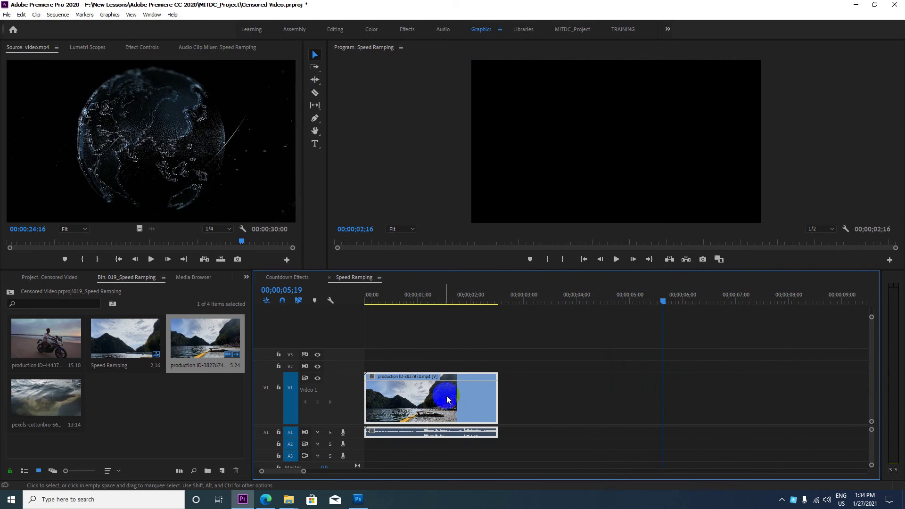
key("Delete")
key("equal")
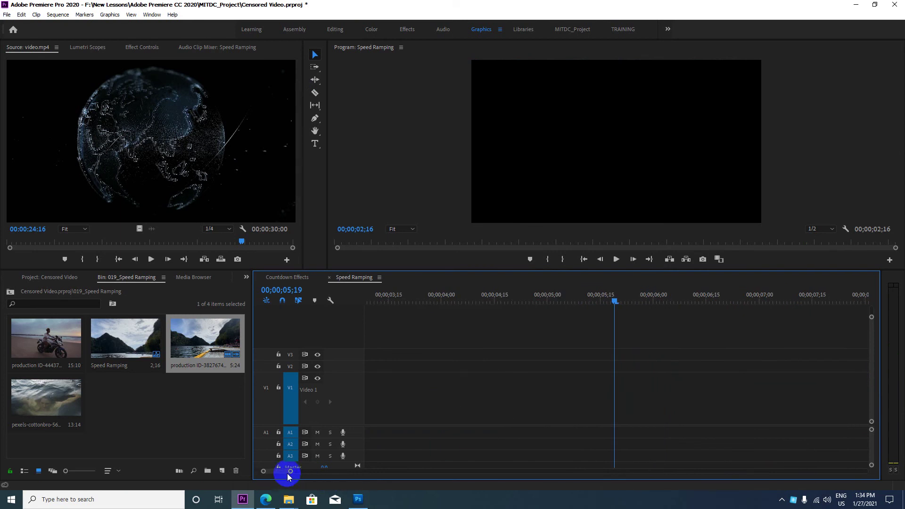
left_click_drag(288, 471, 254, 471)
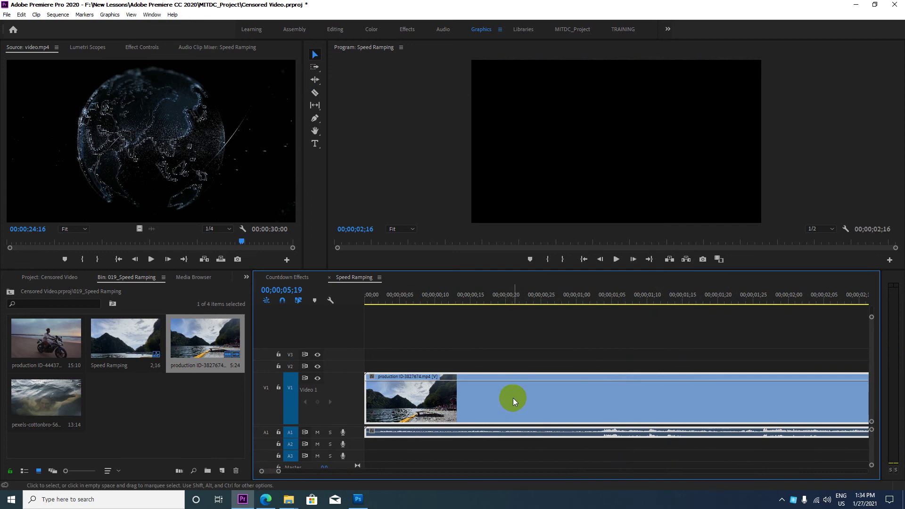
key("minus")
left_click(365, 299)
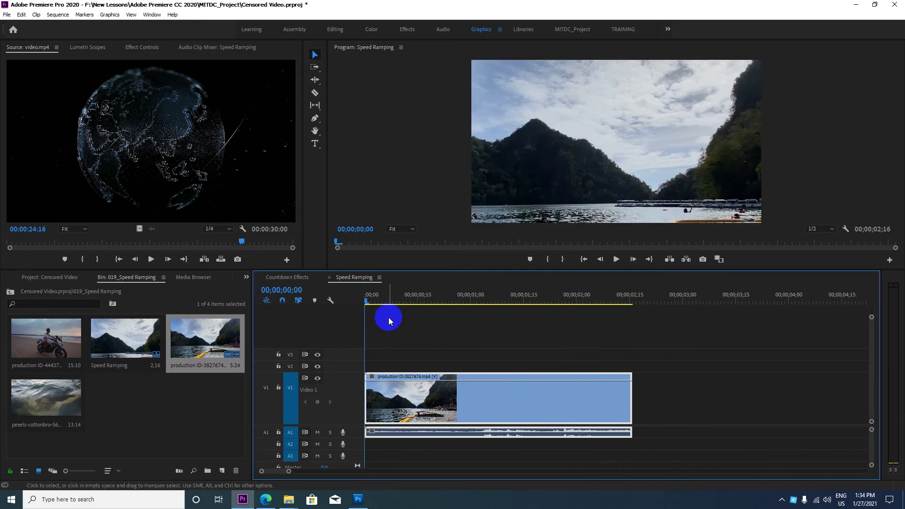
key("space")
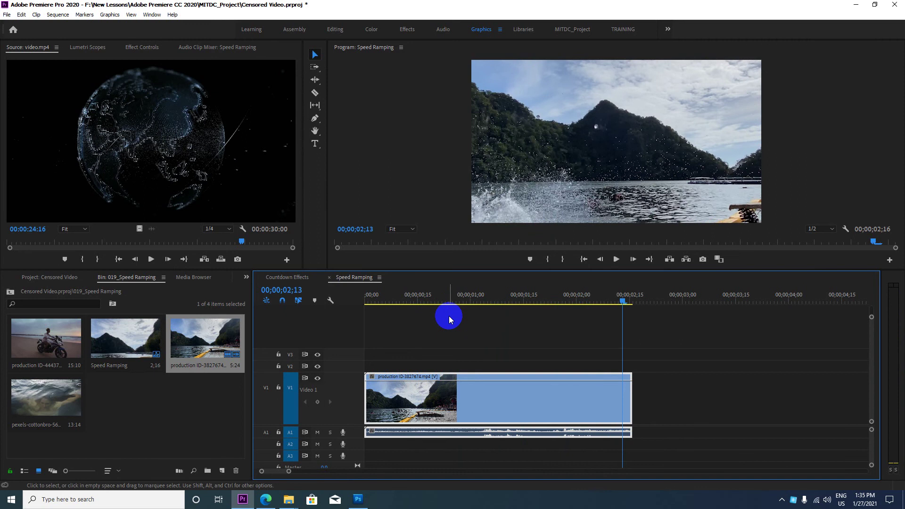
Open the V1 lake clip's Speed/Duration settings and tick Reverse Speed at 100%
right_click(446, 393)
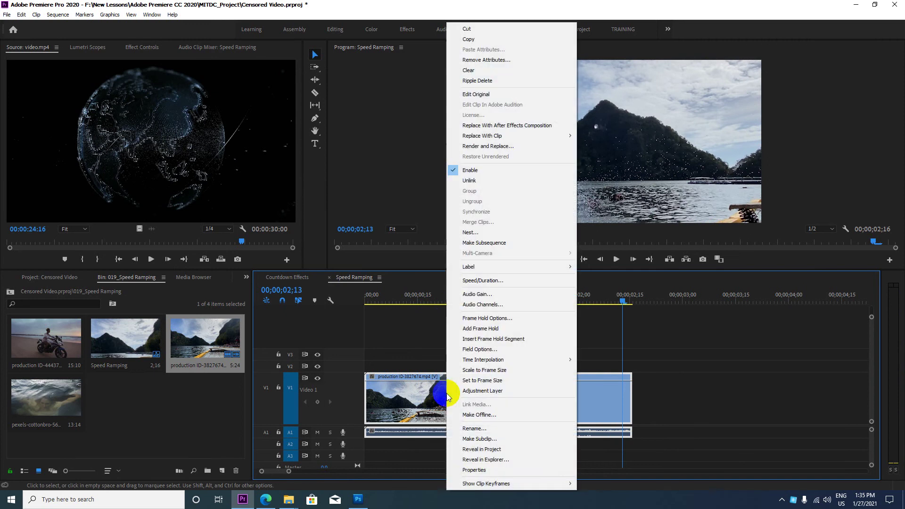
mouse_move(481, 482)
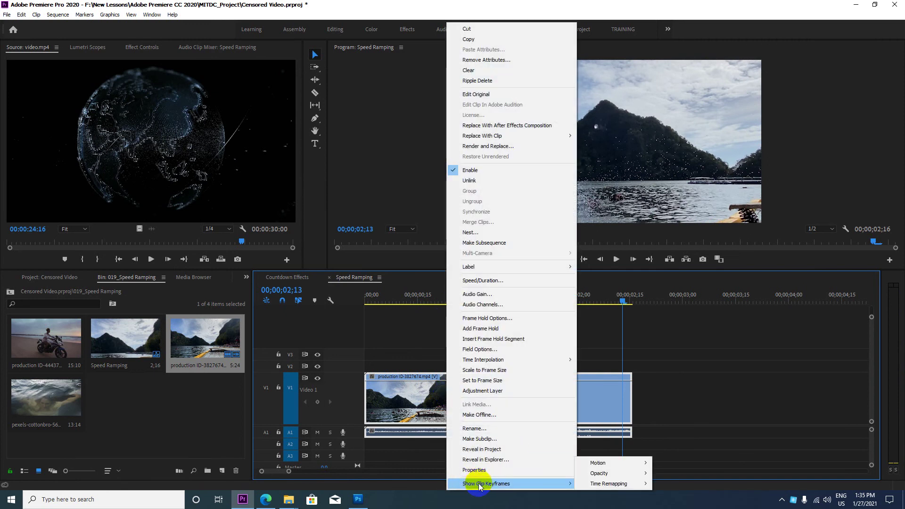
mouse_move(612, 483)
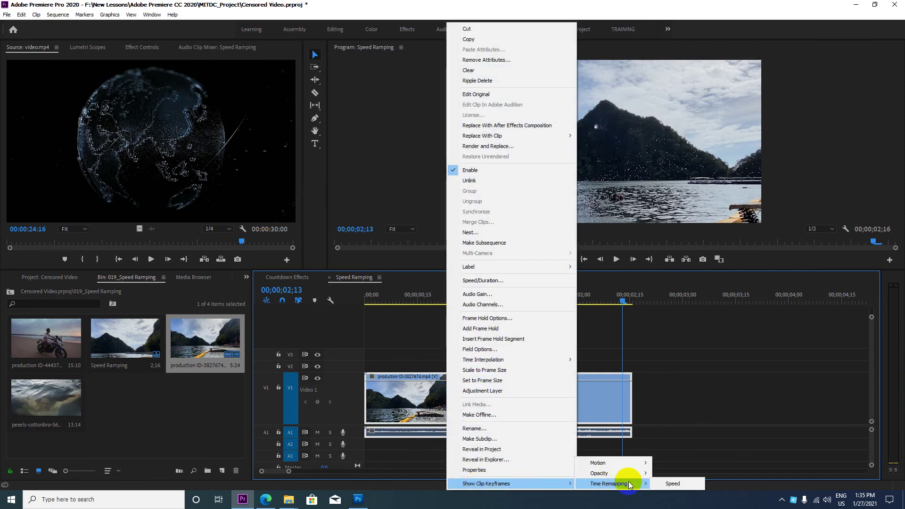
left_click(683, 484)
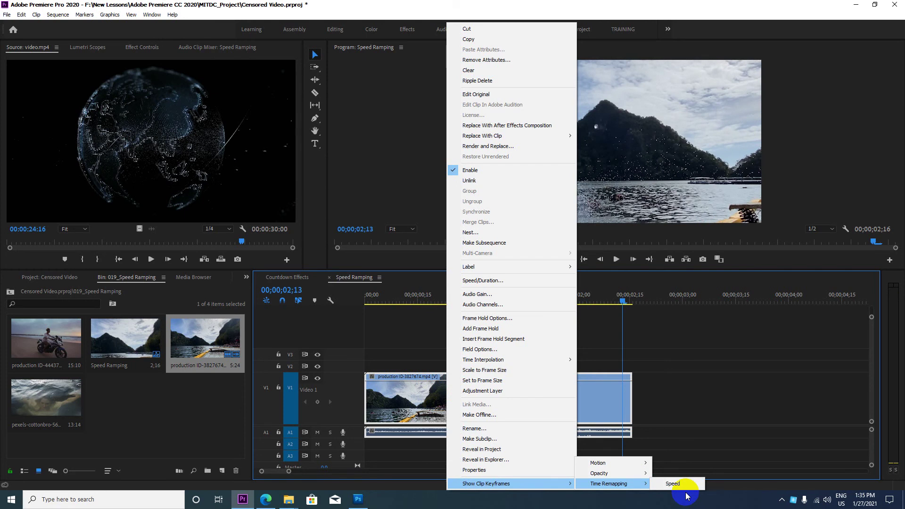
left_click(485, 282)
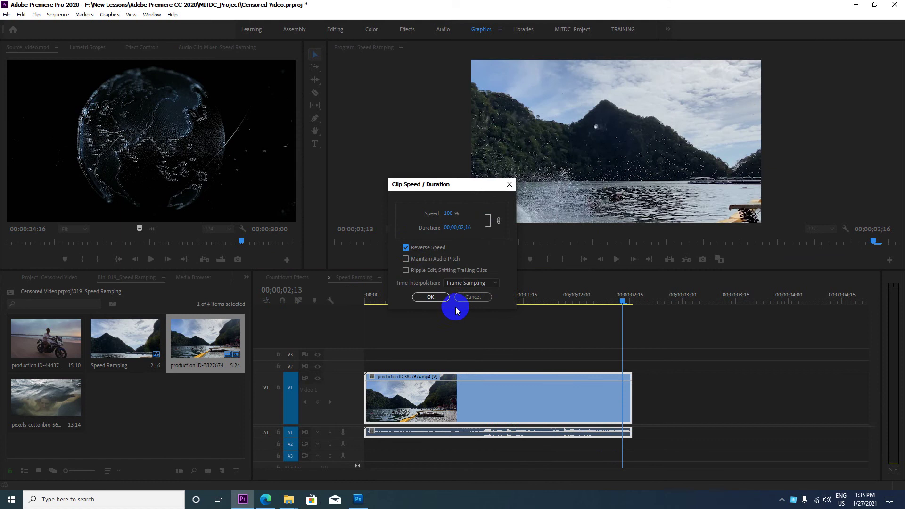
Apply the -100% reverse speed and preview the reversed clip twice from the start
left_click(440, 296)
left_click_drag(433, 305, 349, 299)
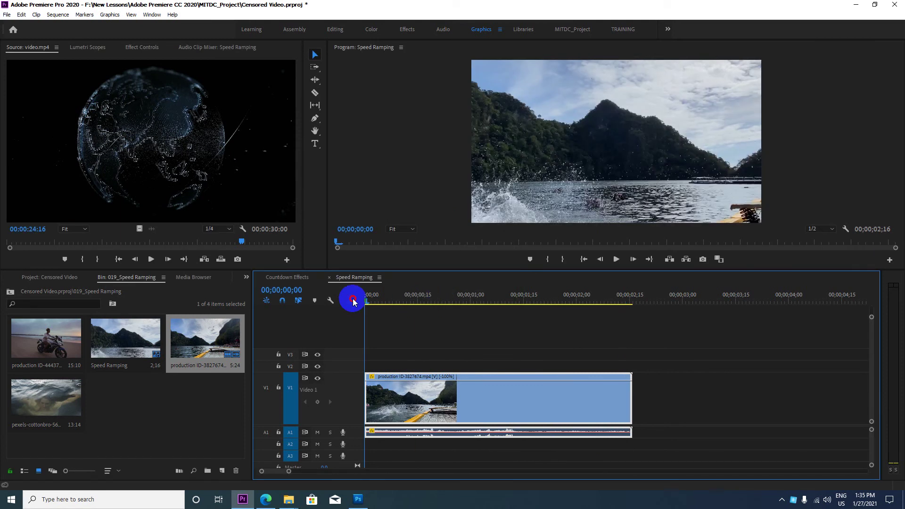
key("space")
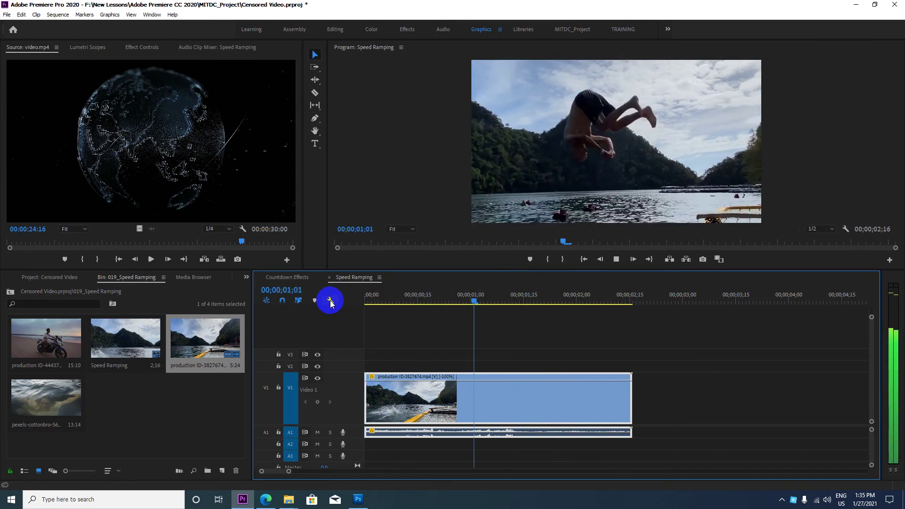
key("space")
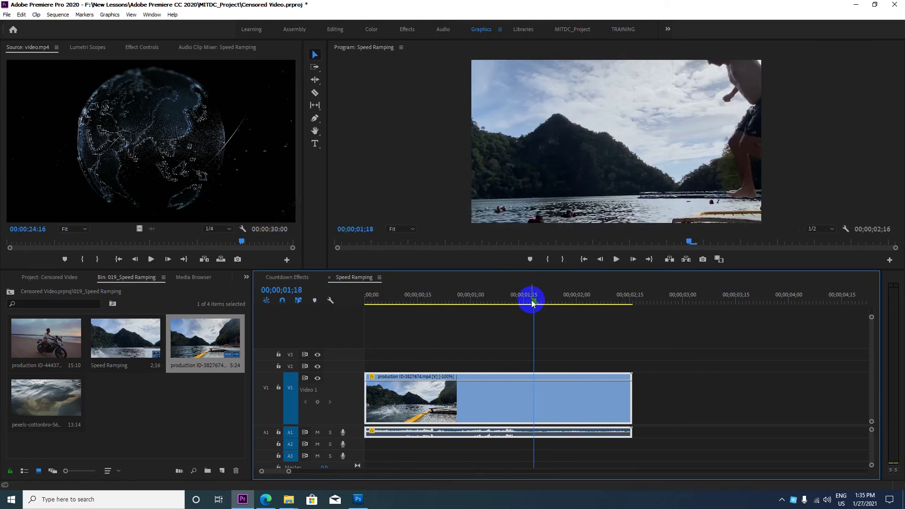
left_click_drag(531, 303, 354, 299)
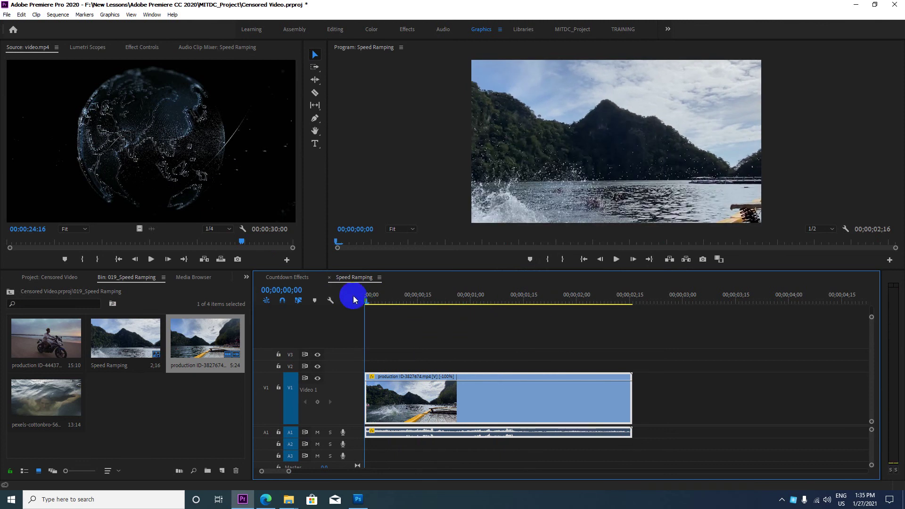
key("space")
key("space")
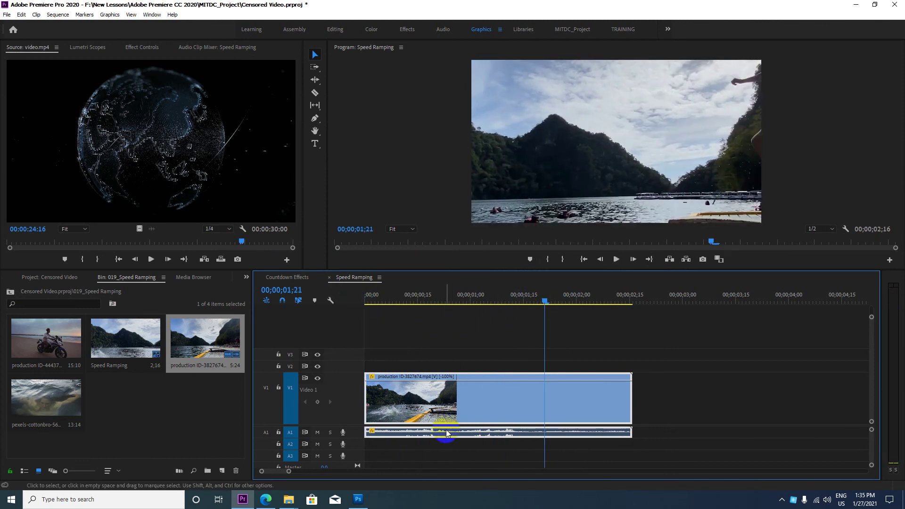
Undo the lake clip's reverse speed change
left_click(379, 437)
left_click(371, 384)
key("ctrl+z")
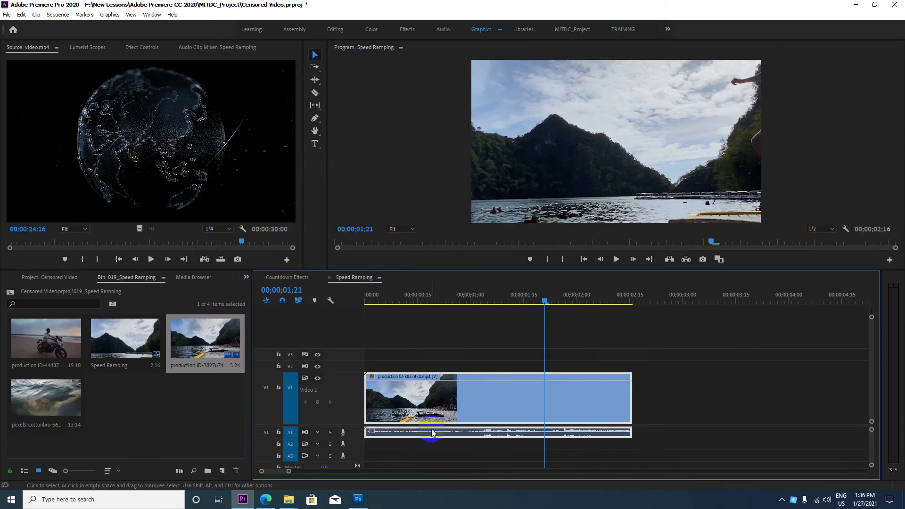
Delete the lake clip's audio from A1, leaving only the V1 video
left_click(383, 415)
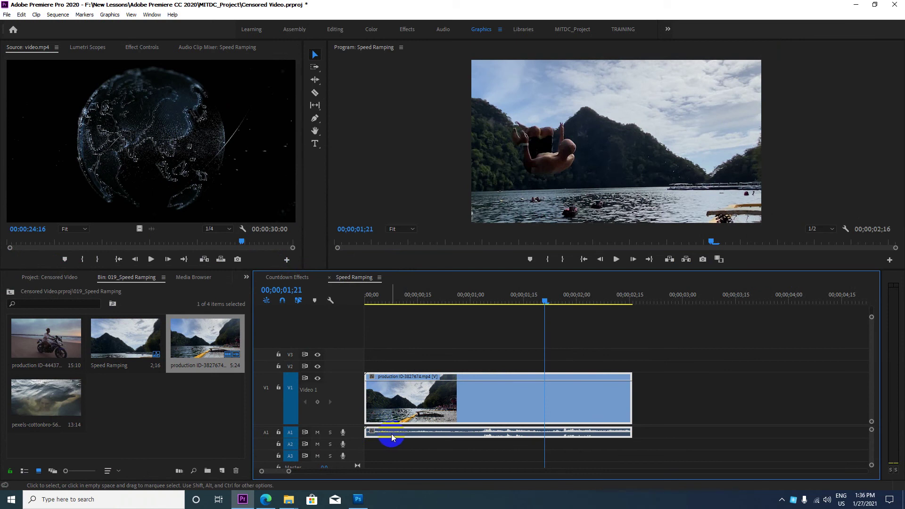
left_click(389, 405)
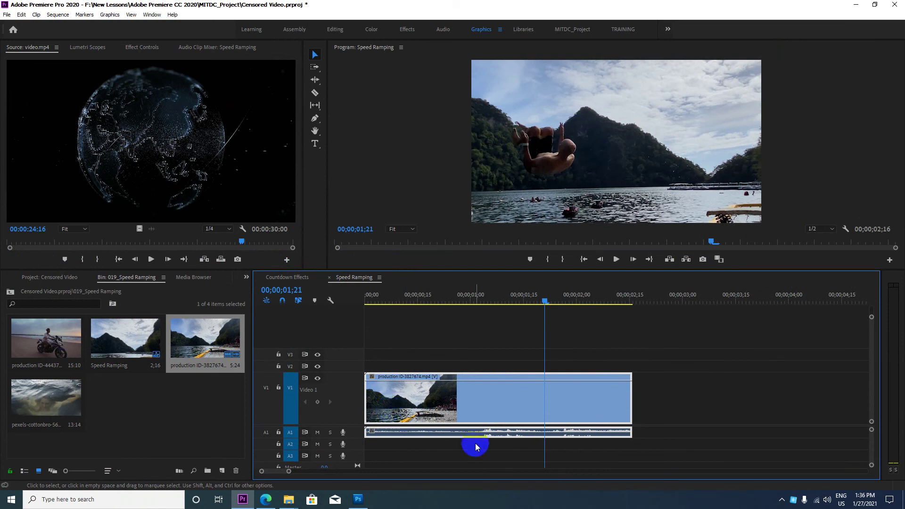
mouse_move(585, 455)
left_mouse_down()
mouse_move(517, 434)
mouse_move(535, 436)
left_mouse_up()
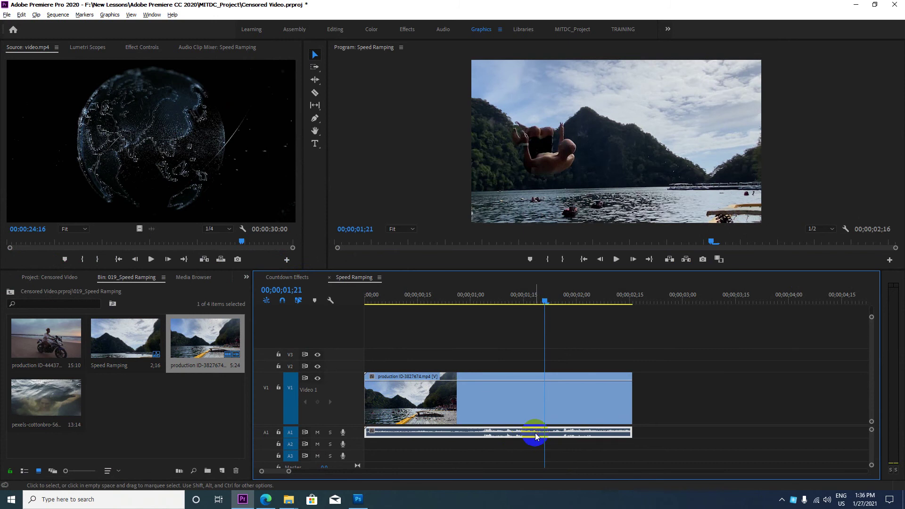
key("Delete")
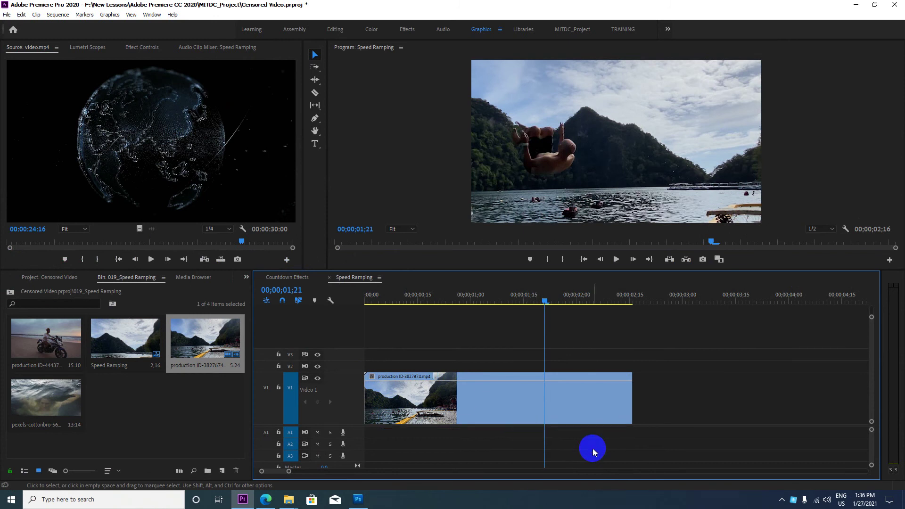
Set the video-only V1 clip to reverse playback at -100% speed
right_click(411, 389)
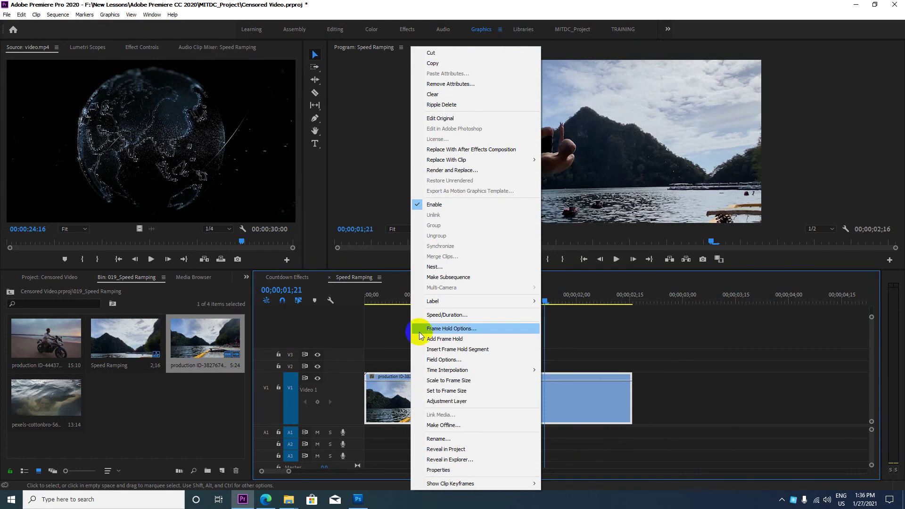
left_click(431, 314)
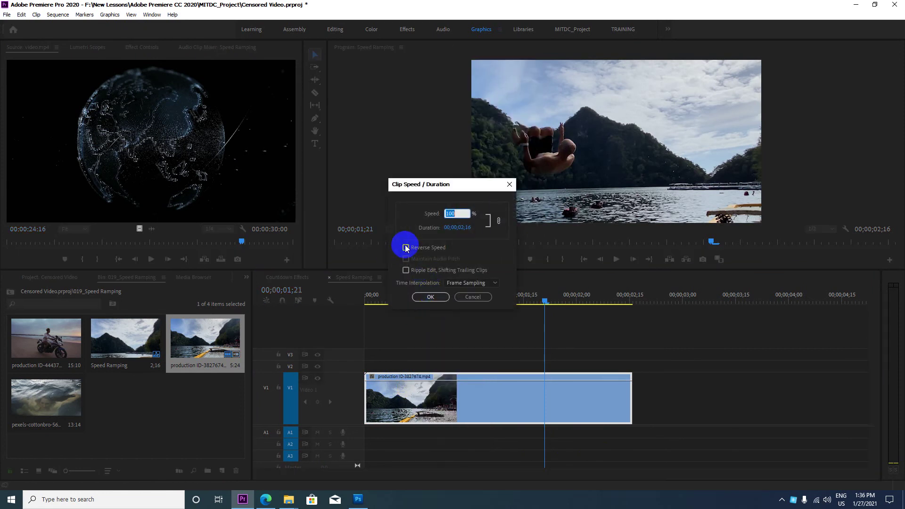
left_click(430, 297)
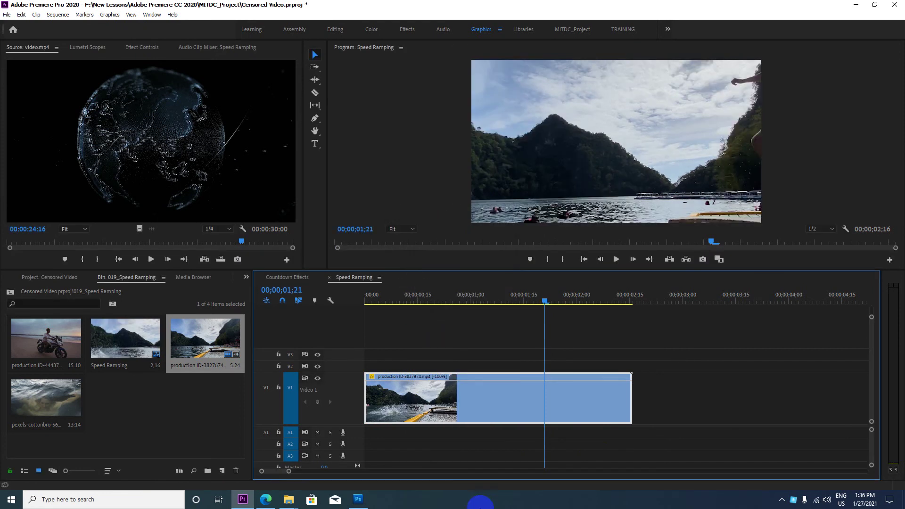
Play the reversed clip from the sequence start several times to check it
left_click_drag(545, 305, 333, 292)
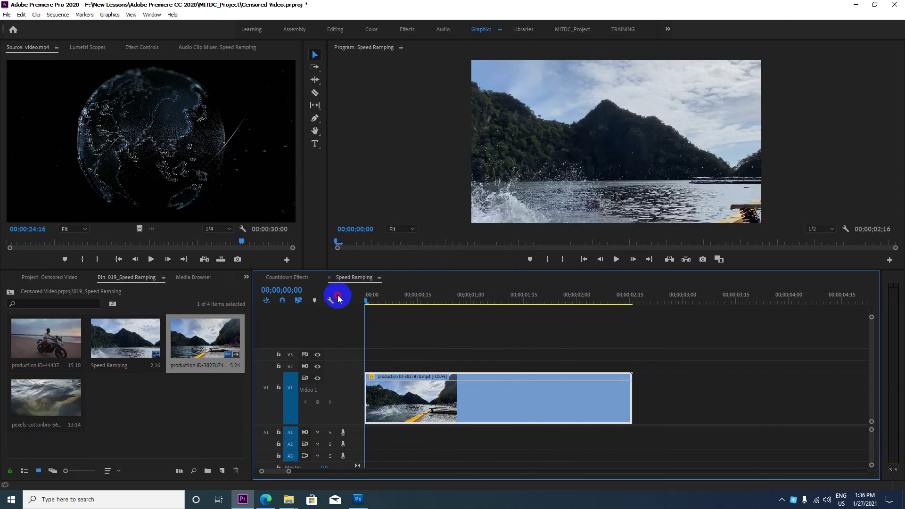
key("space")
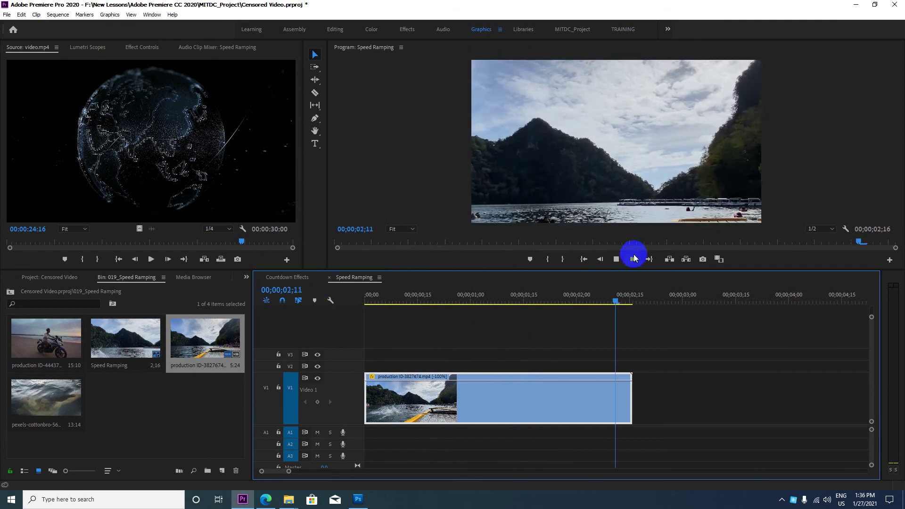
left_click_drag(633, 304, 363, 306)
key("space")
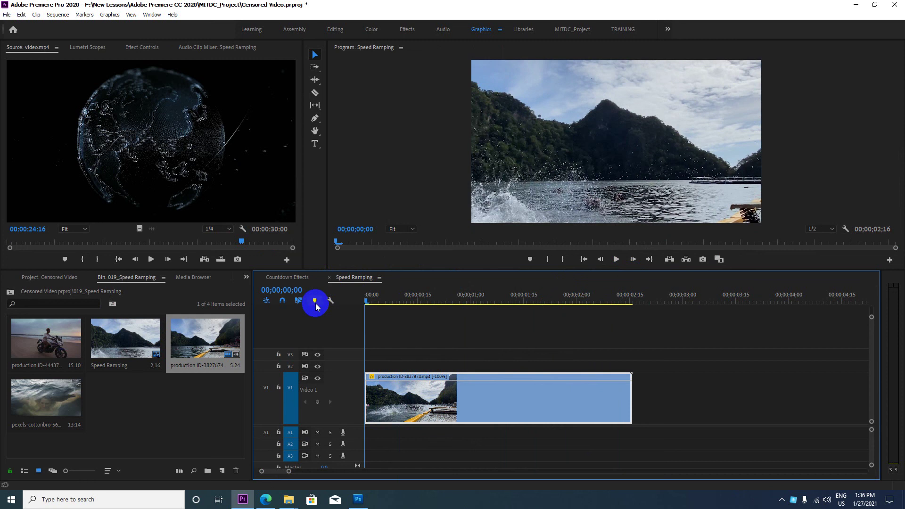
key("space")
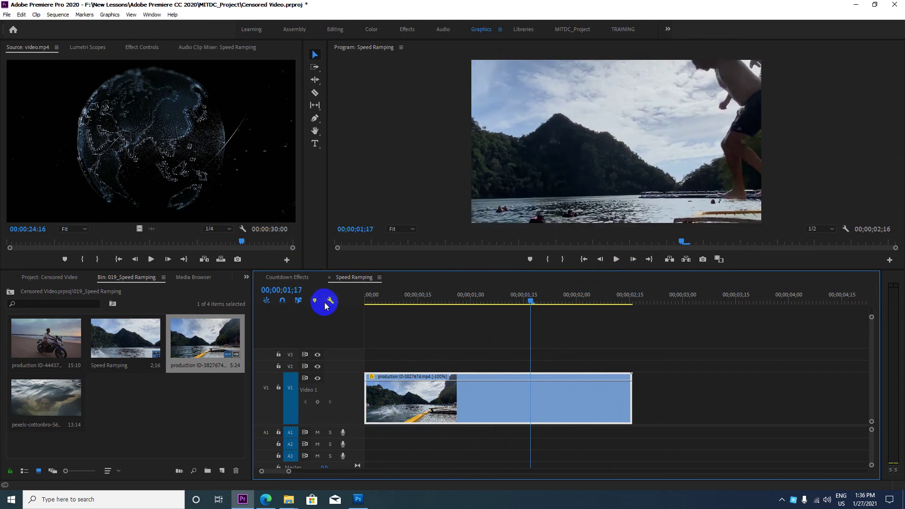
left_click(387, 303)
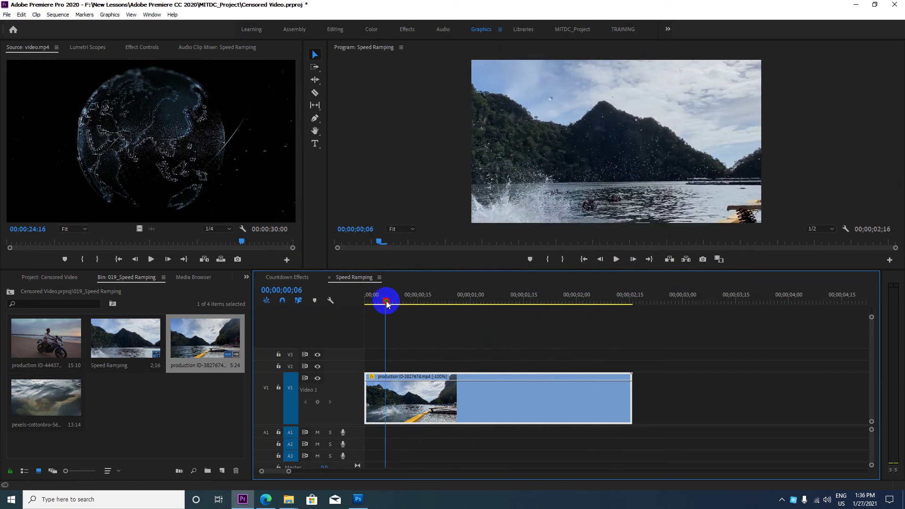
key("space")
Add pexels-cottonbro-5639717.mp4 to V1 after the lake clip, zoom out, and play into it
left_click(346, 302)
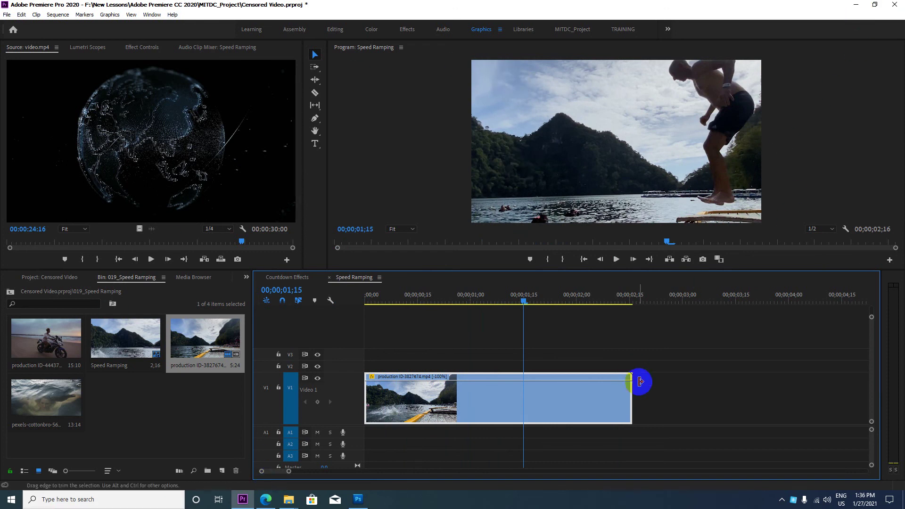
left_click(561, 403)
left_click_drag(29, 405, 646, 390)
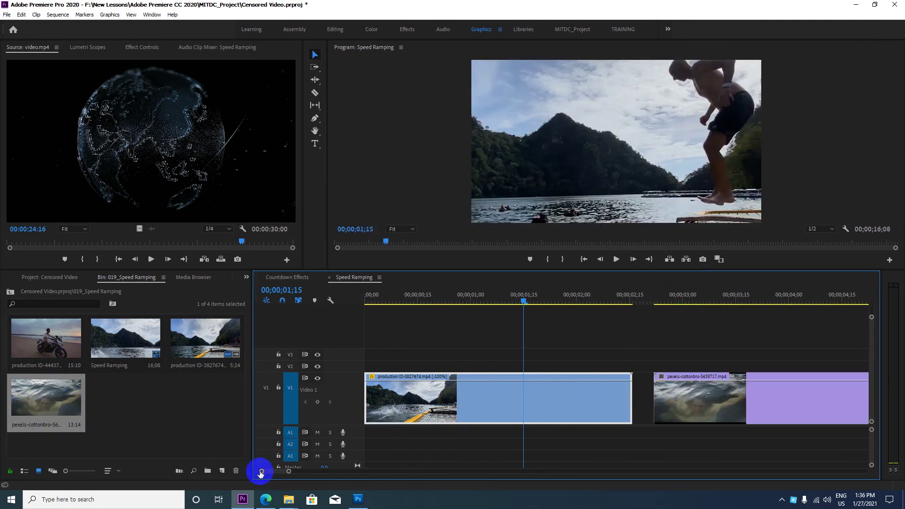
left_click_drag(289, 473, 333, 473)
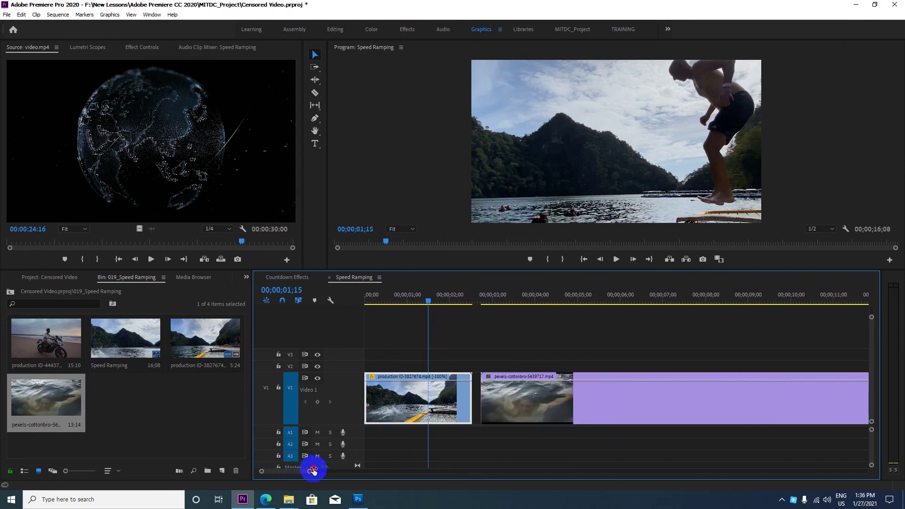
key("space")
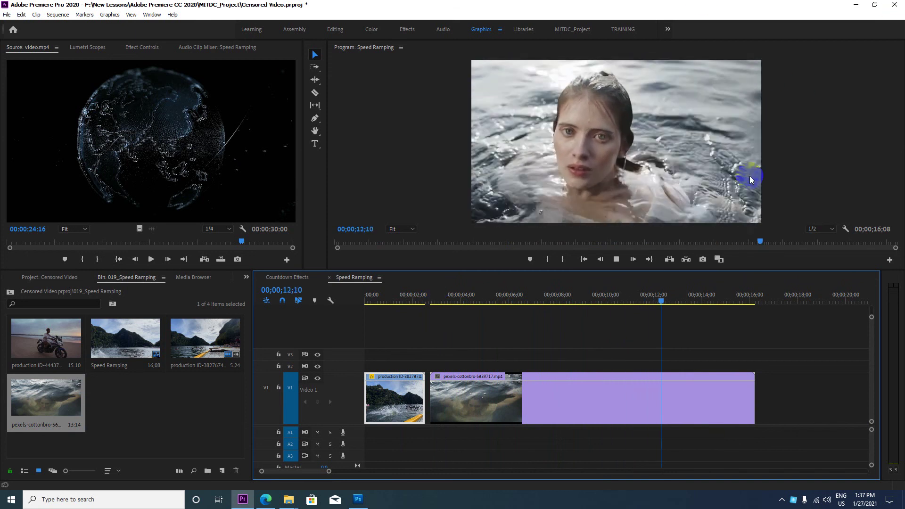
key("space")
left_click_drag(684, 300, 451, 333)
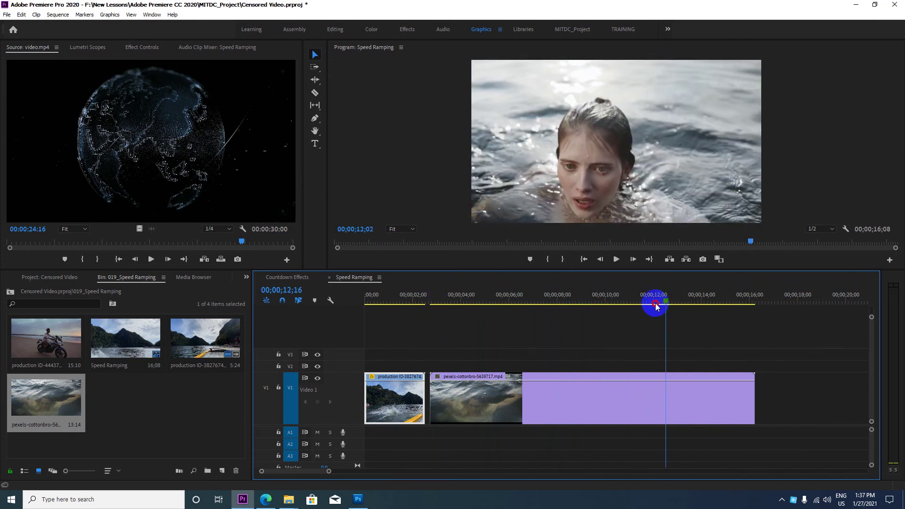
key("space")
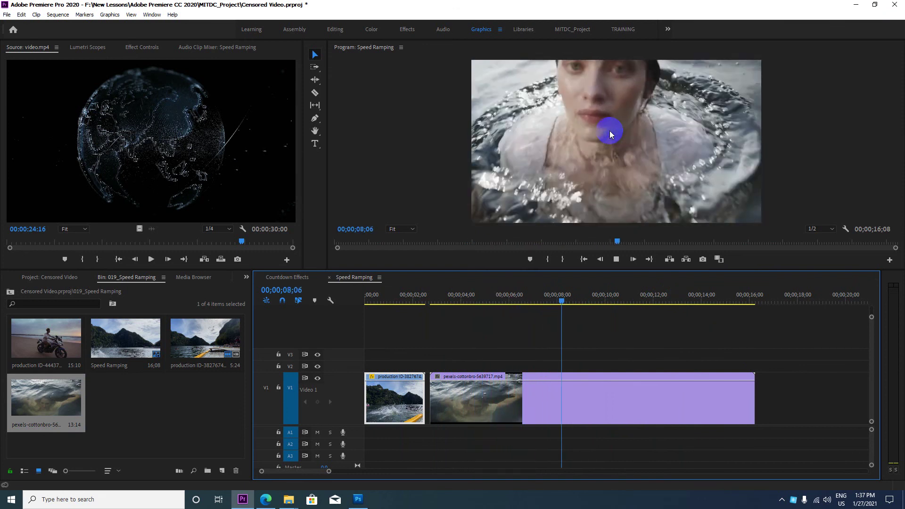
key("space")
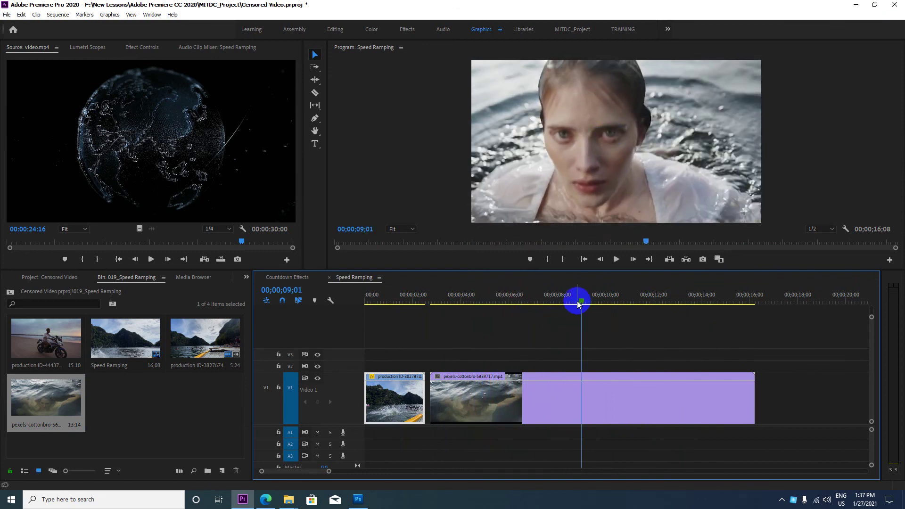
mouse_move(579, 303)
left_mouse_down()
mouse_move(513, 312)
mouse_move(632, 304)
left_mouse_up()
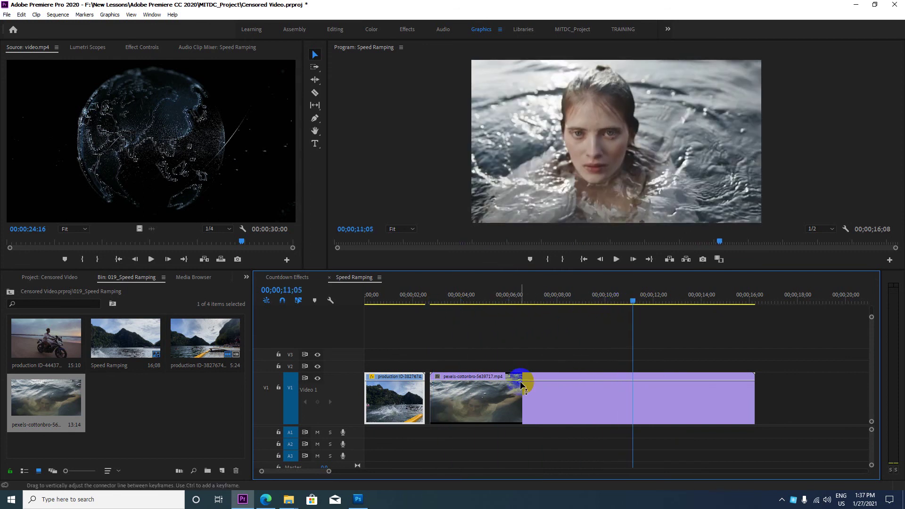
Reverse the pexels-cottonbro water clip to -100% speed via Speed/Duration
right_click(503, 388)
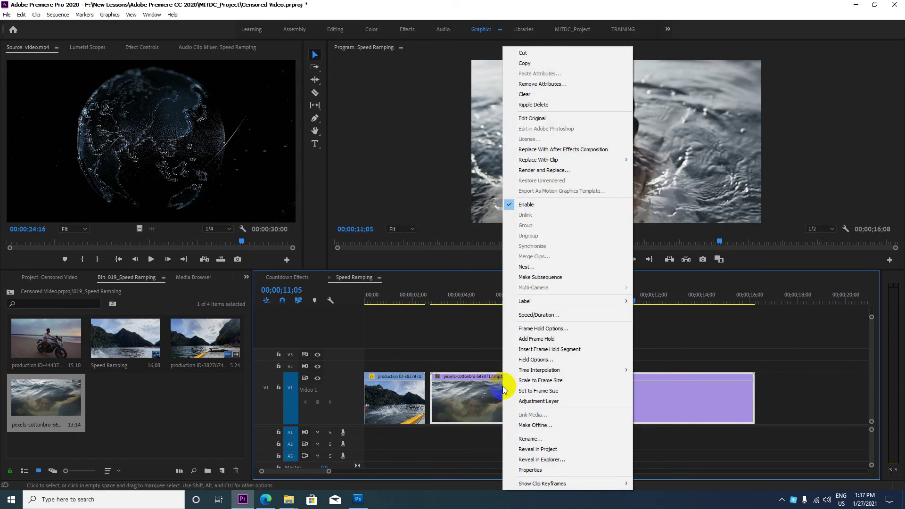
left_click(550, 315)
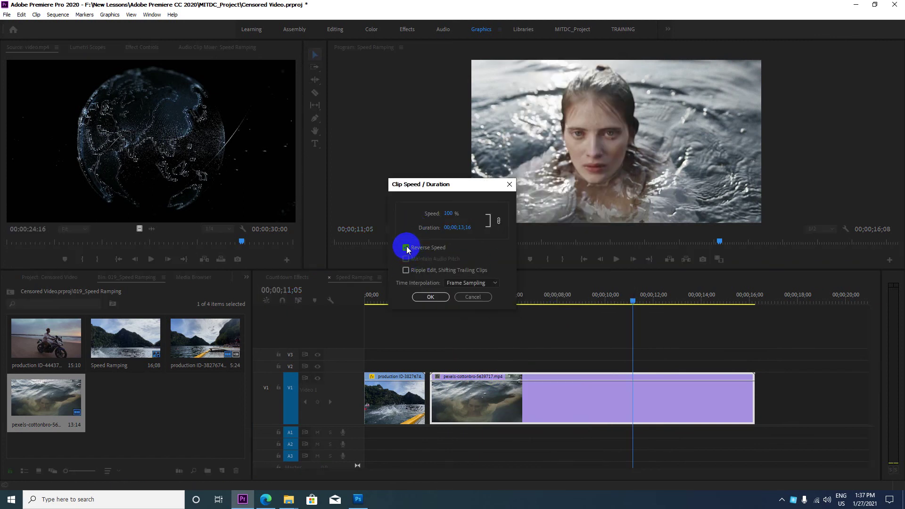
left_click(430, 297)
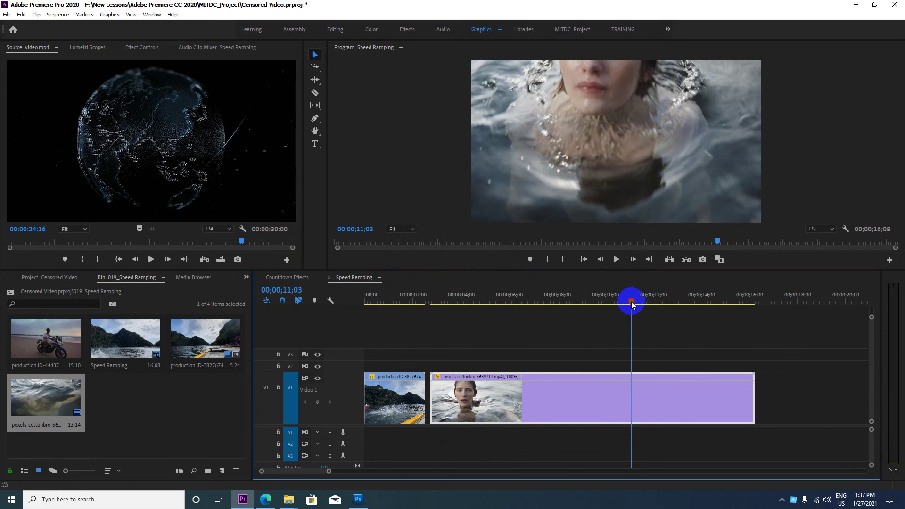
Play and scrub through the reversed water clip from about 3 seconds
left_click_drag(632, 304, 430, 305)
key("space")
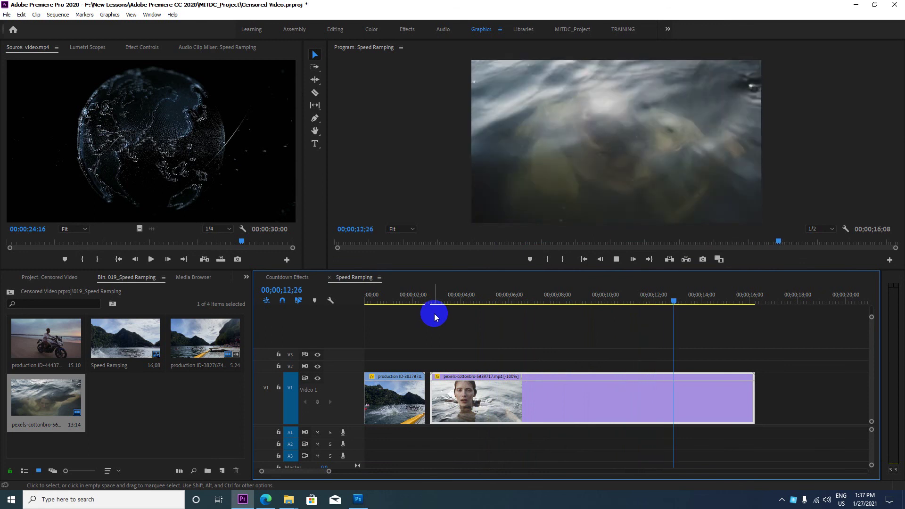
key("space")
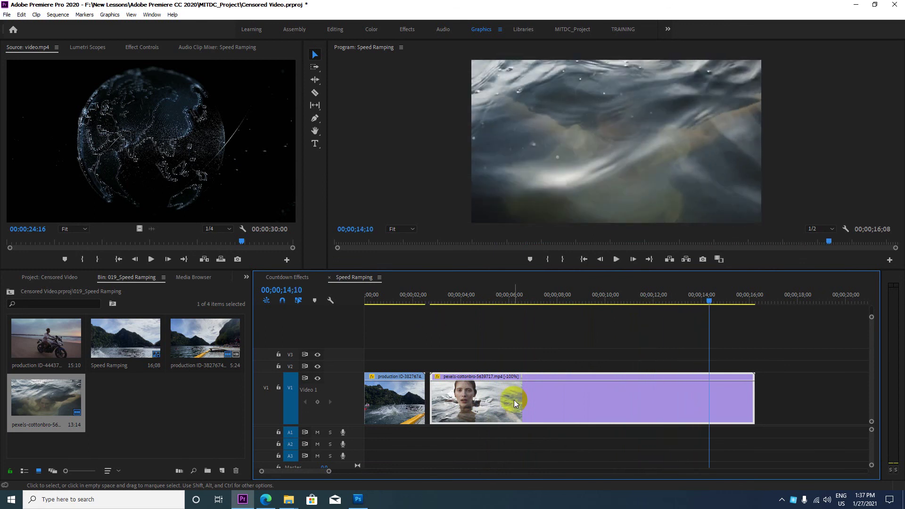
left_click_drag(708, 301, 480, 301)
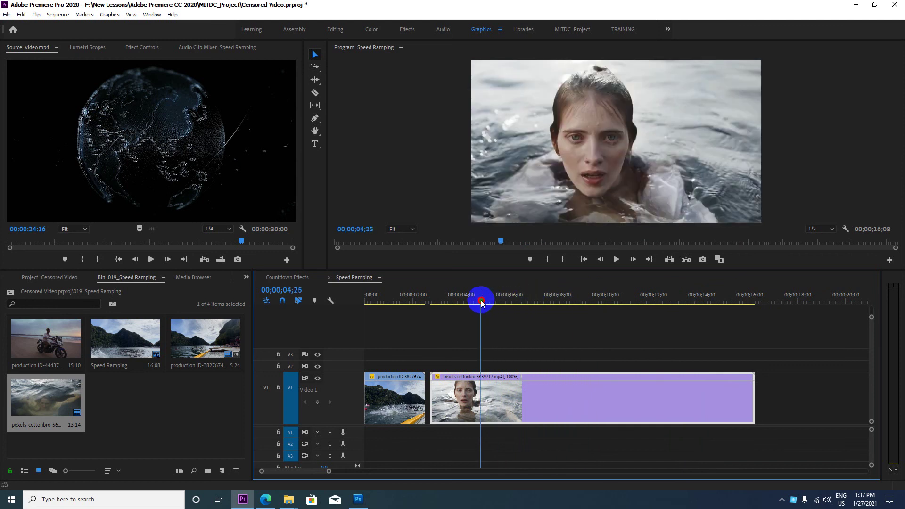
left_click_drag(481, 301, 442, 309)
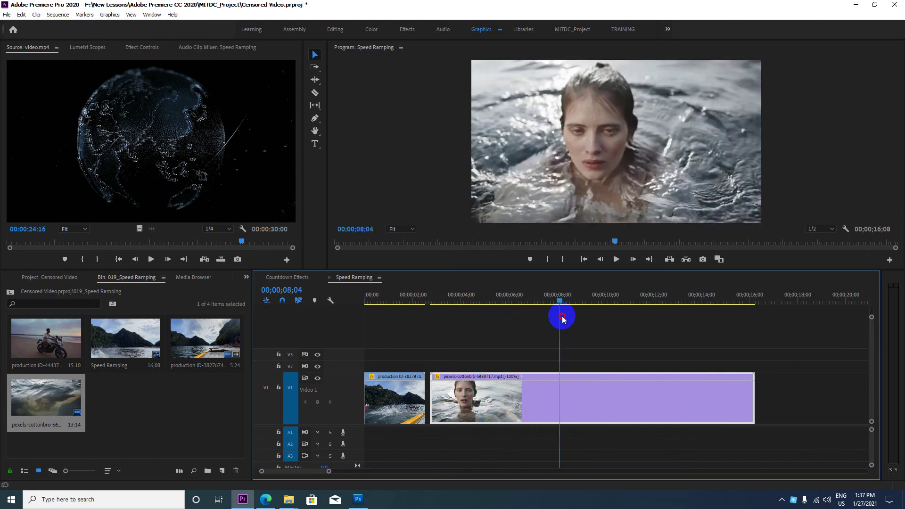
left_click_drag(442, 309, 664, 323)
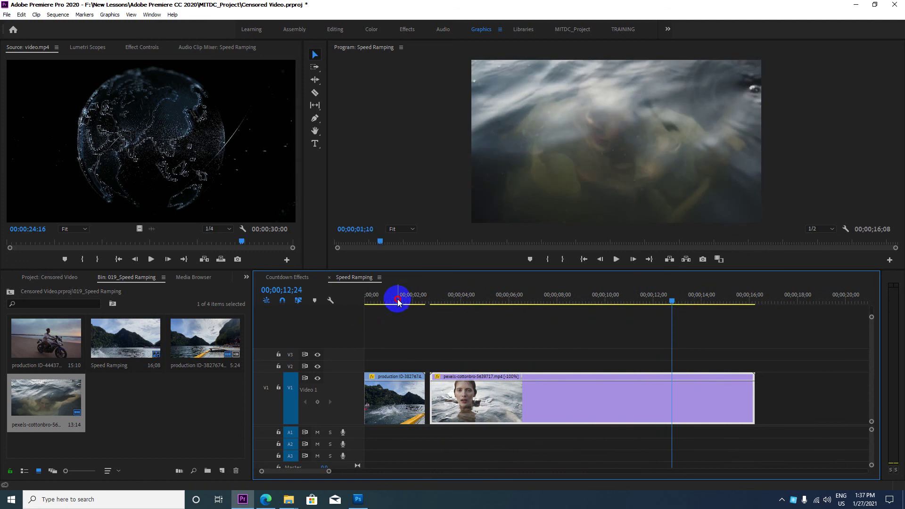
left_click_drag(398, 300, 364, 301)
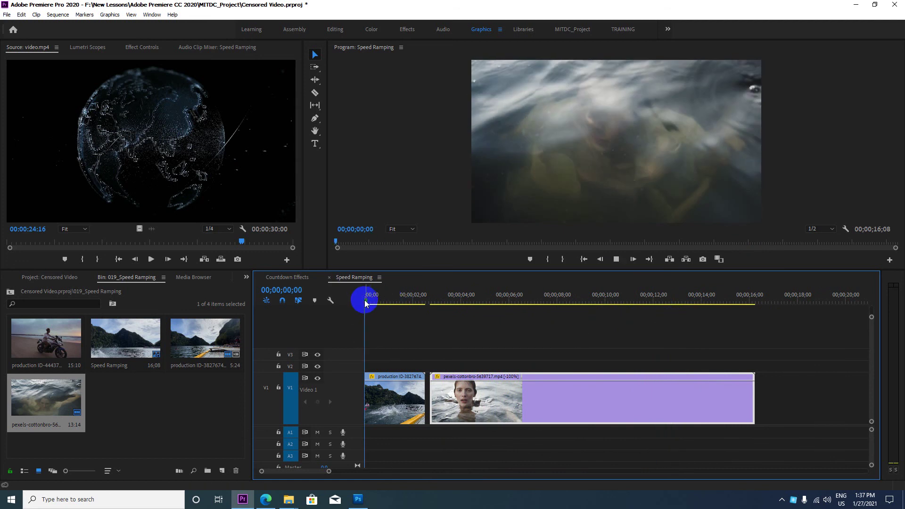
left_click_drag(369, 303, 362, 303)
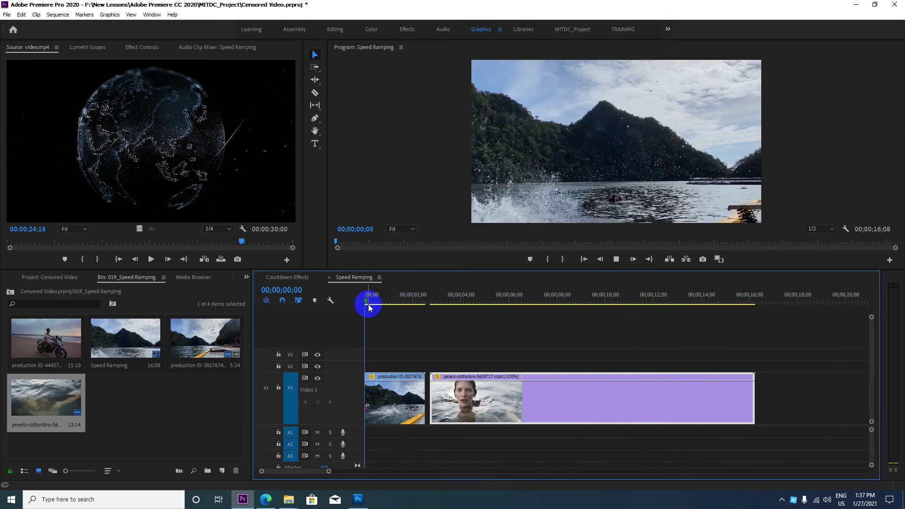
key("space")
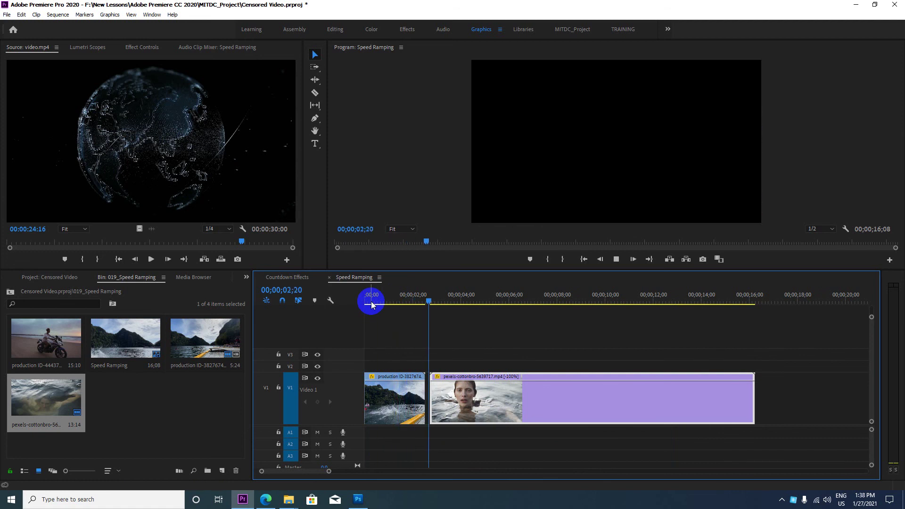
key("space")
left_click_drag(372, 307, 358, 300)
key("space")
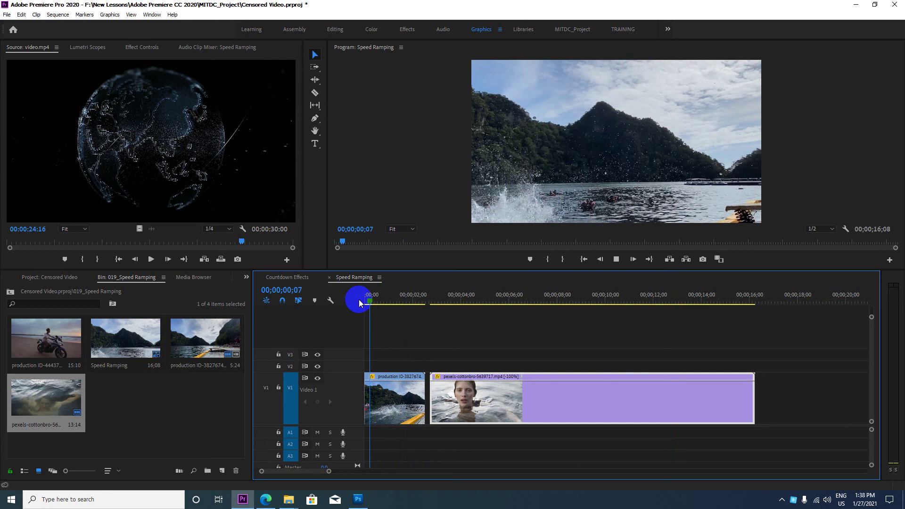
mouse_move(358, 303)
left_mouse_down()
mouse_move(402, 307)
mouse_move(359, 309)
left_mouse_up()
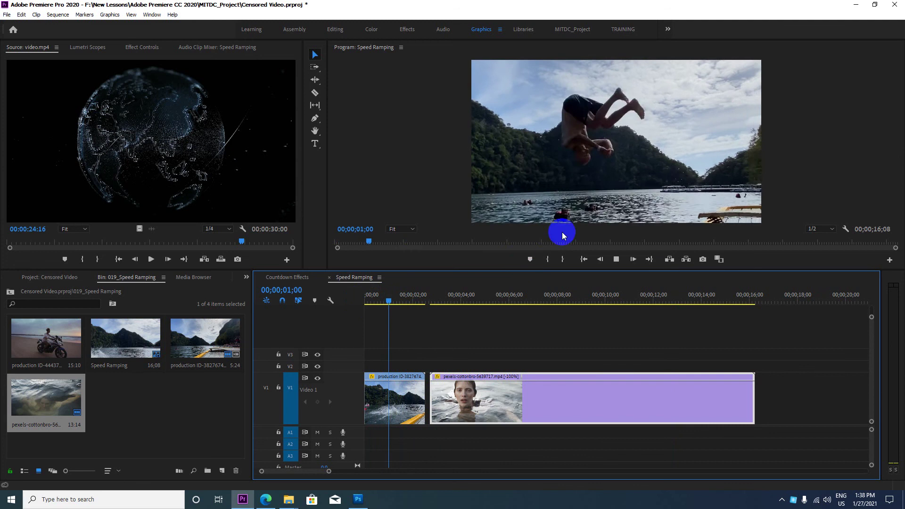
key("space")
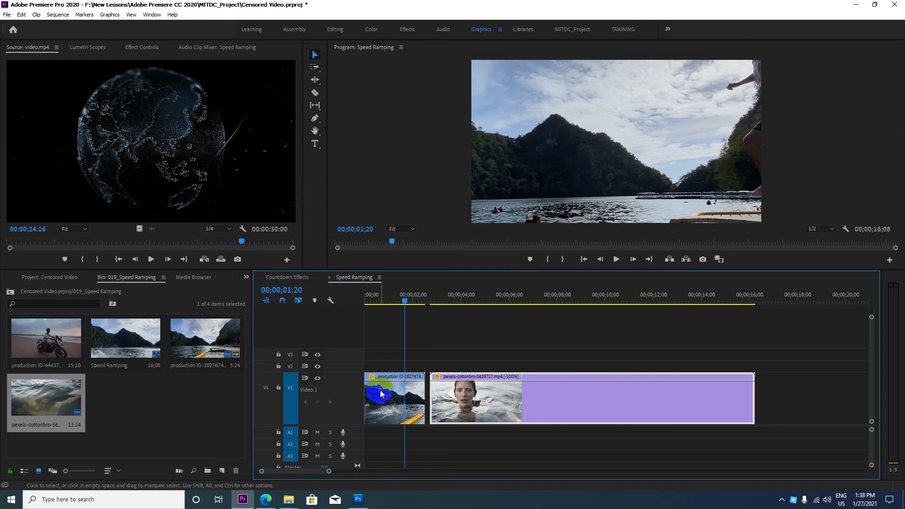
left_click(727, 427)
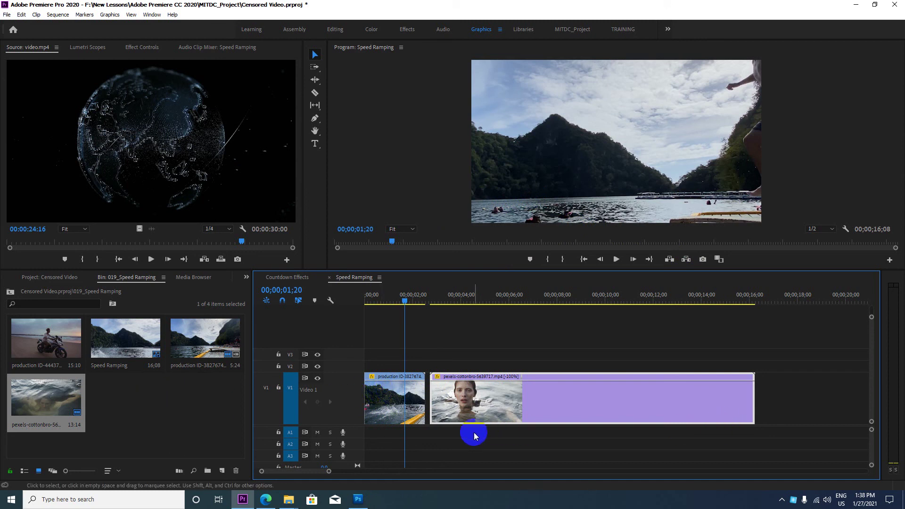
left_click_drag(452, 426, 403, 372)
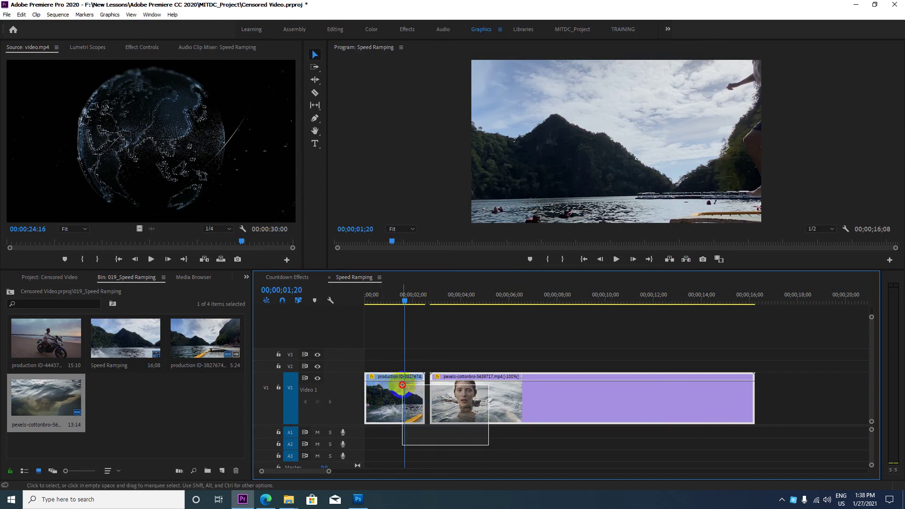
left_click(472, 417)
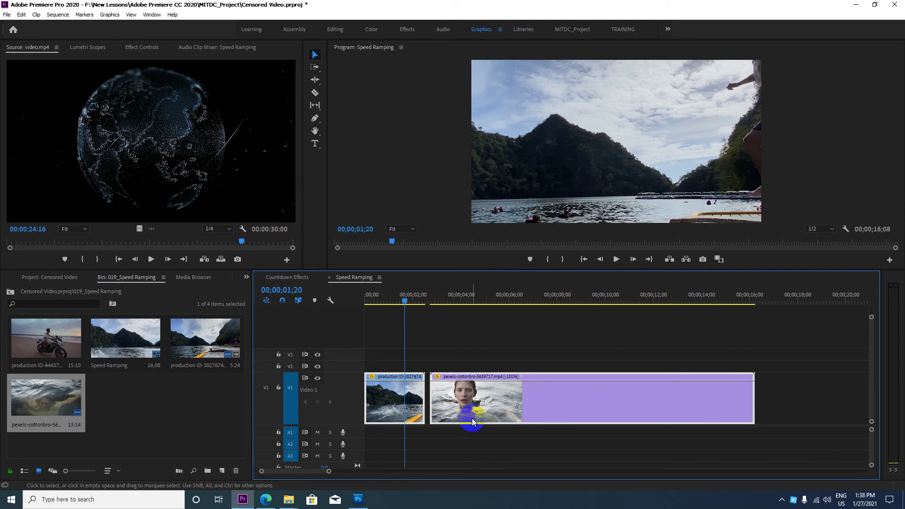
left_click(405, 395)
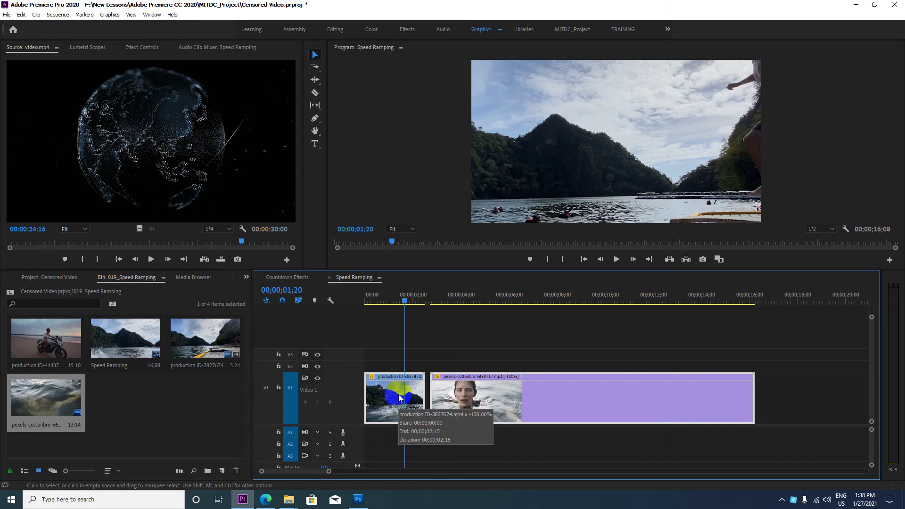
left_click(470, 446)
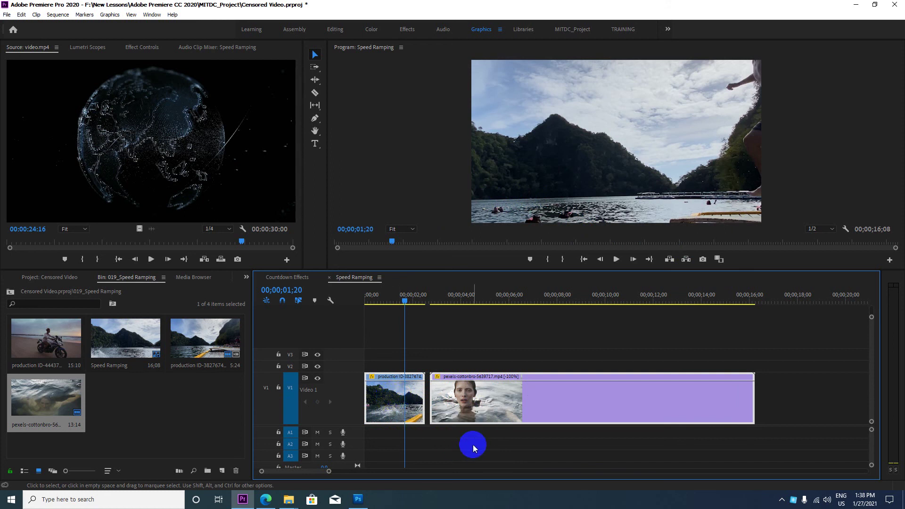
left_click(437, 429)
Swap both V1 clips for the production ID-4443732 motorcycle clip, keeping existing sequence settings
left_click_drag(460, 441, 367, 371)
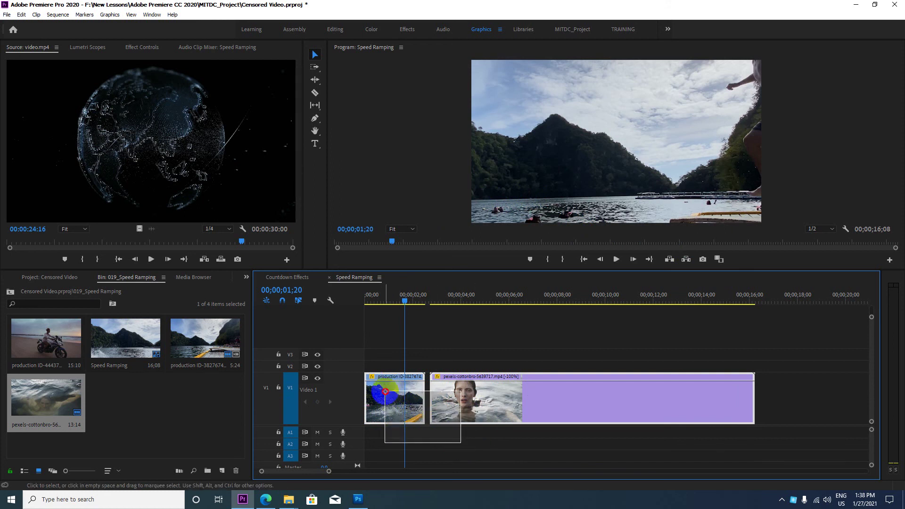
key("Delete")
double_click(64, 340)
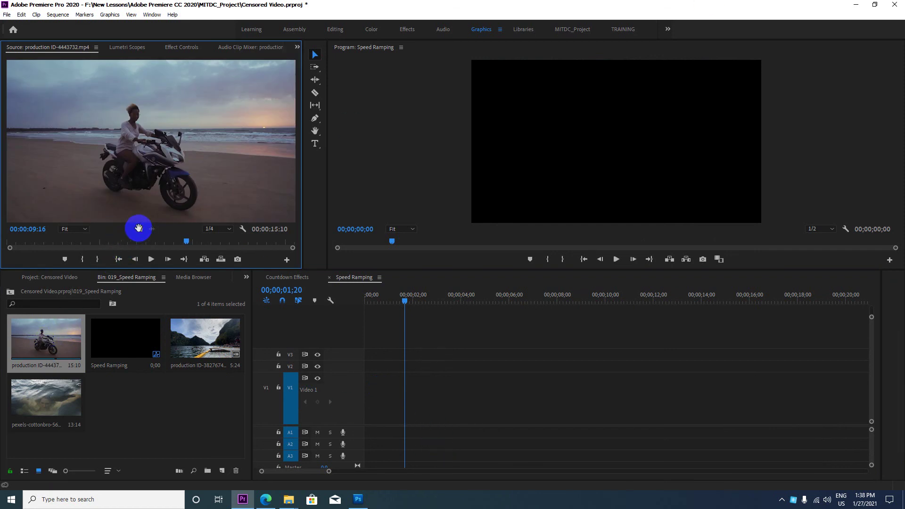
left_click_drag(139, 229, 367, 397)
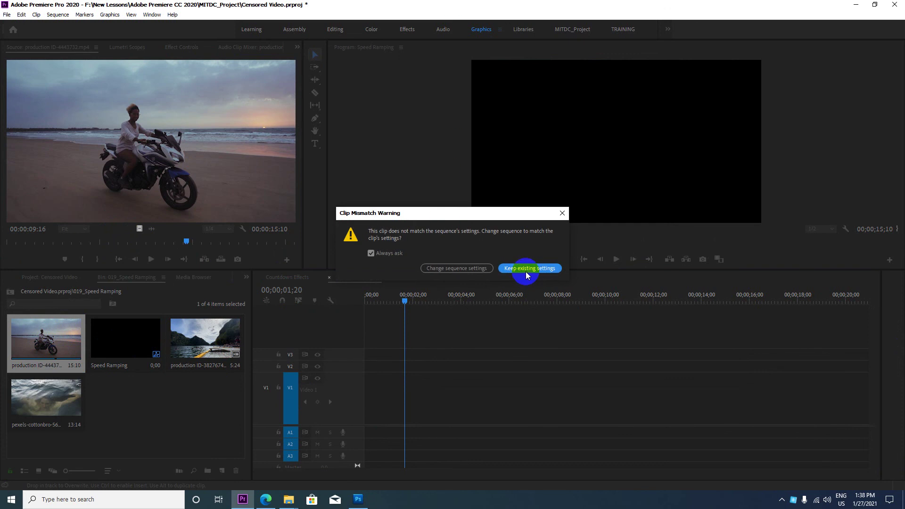
left_click(527, 268)
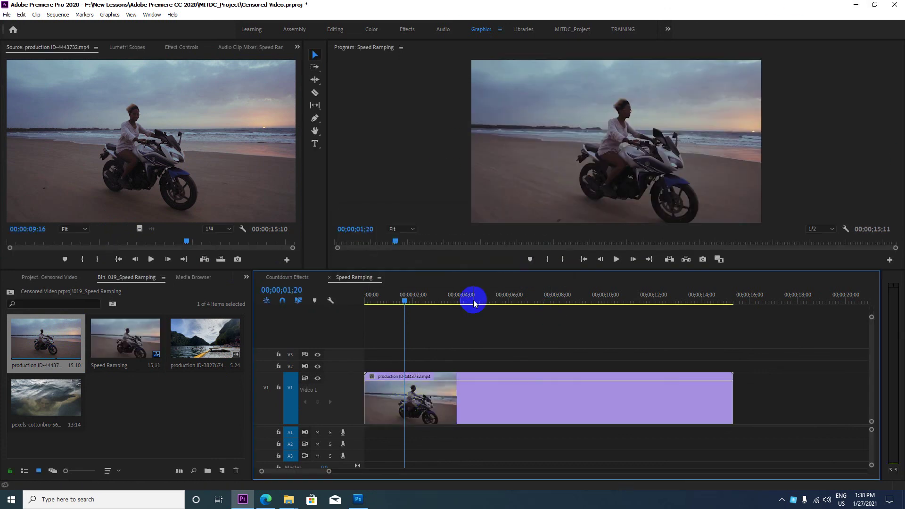
mouse_move(396, 302)
left_mouse_down()
mouse_move(371, 309)
mouse_move(450, 309)
left_mouse_up()
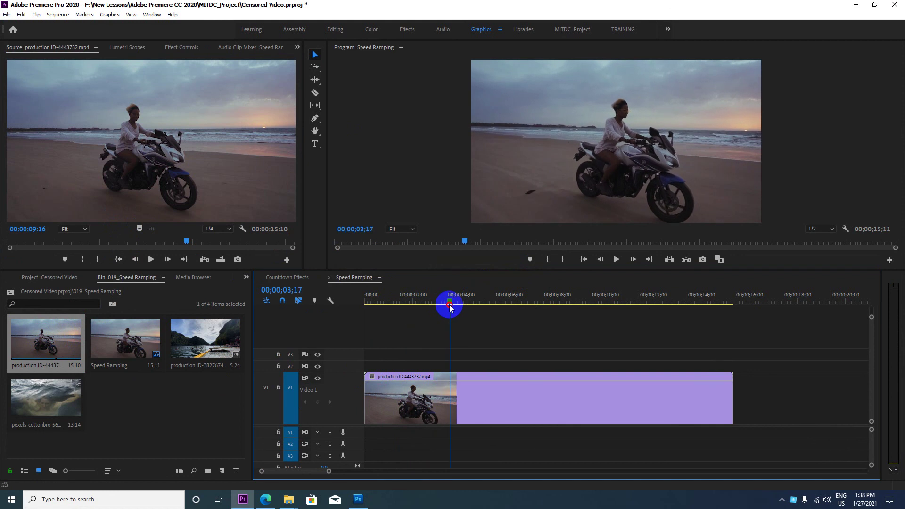
mouse_move(450, 307)
left_mouse_down()
mouse_move(601, 314)
mouse_move(401, 308)
left_mouse_up()
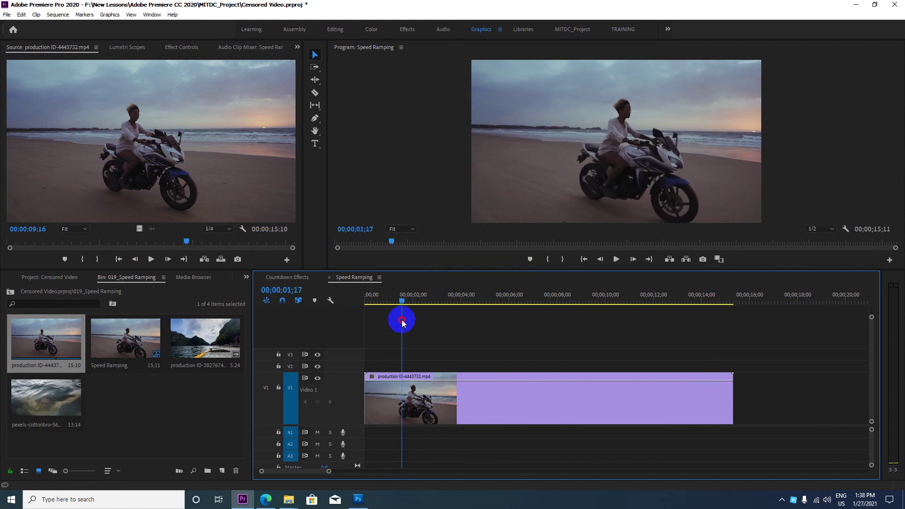
Show the motorcycle clip's Time Remapping > Speed keyframe line
right_click(401, 389)
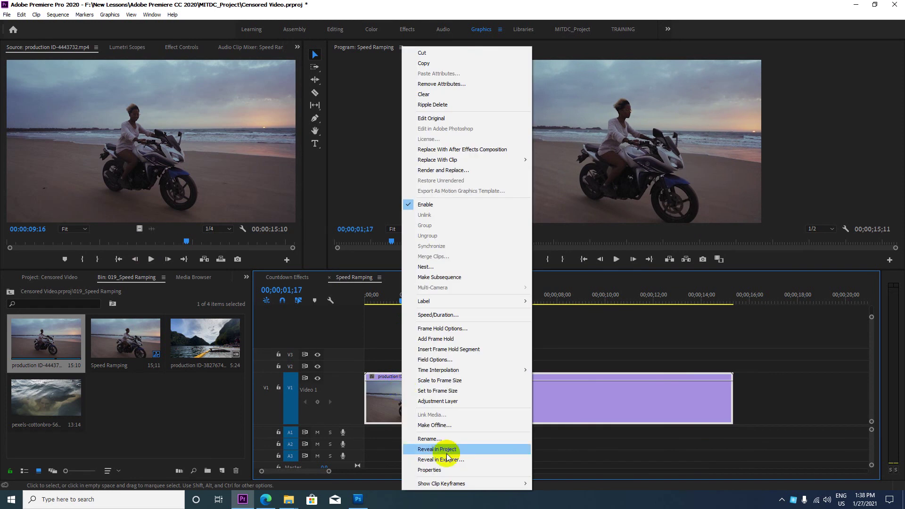
mouse_move(474, 483)
mouse_move(565, 484)
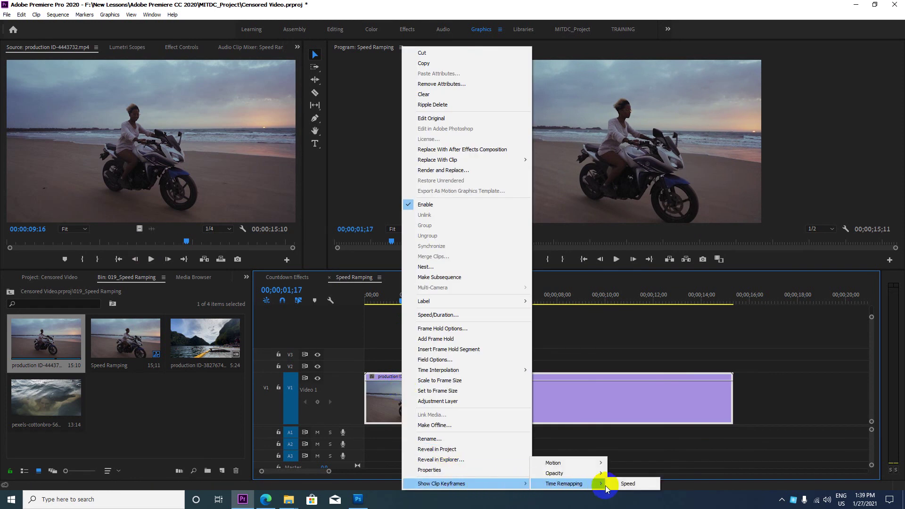
left_click(615, 483)
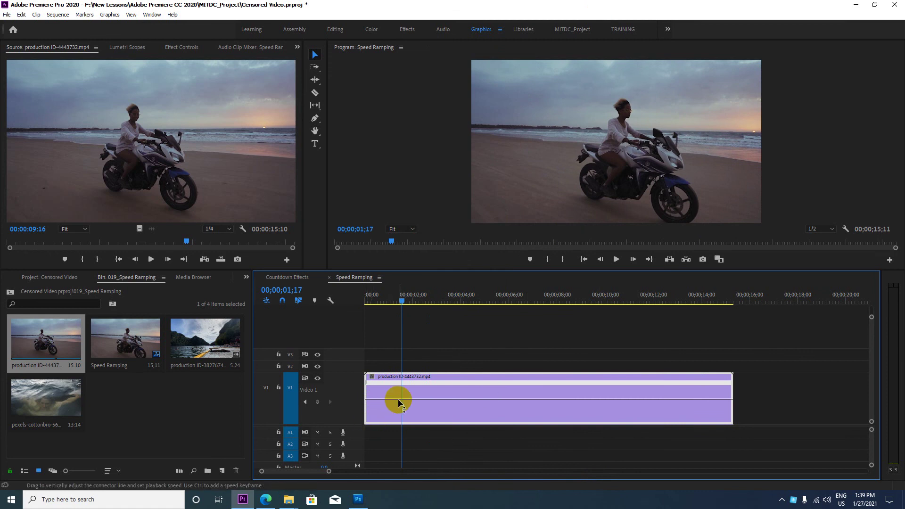
left_click(414, 342)
Add a speed keyframe at 3;16 and raise the section after it to 192%
left_click_drag(403, 300, 450, 302)
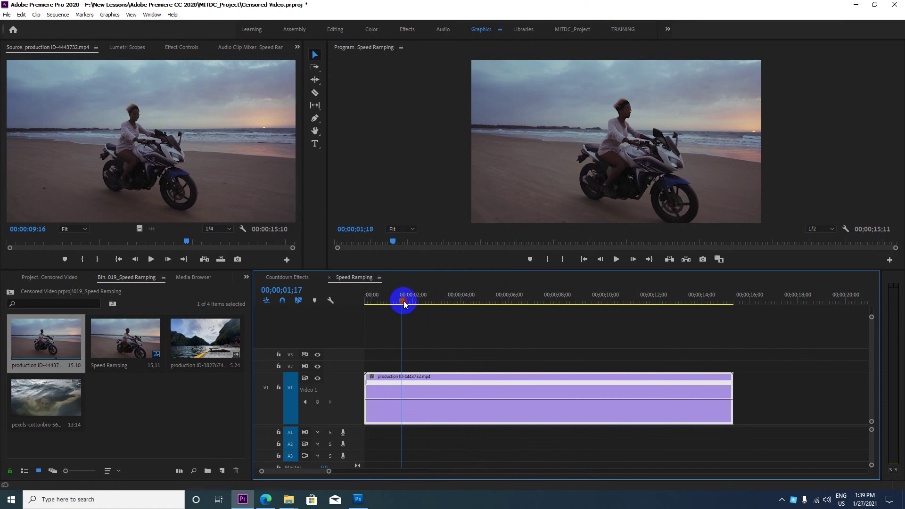
left_click(450, 402, "ctrl")
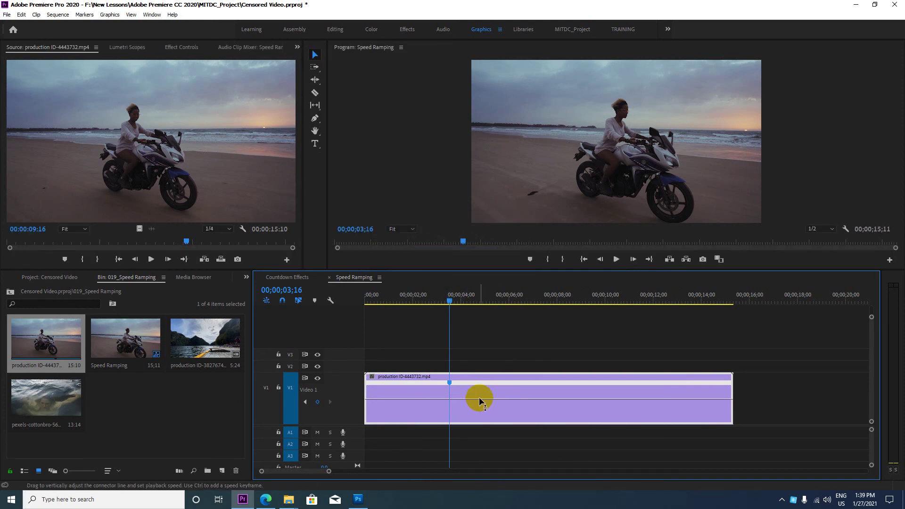
mouse_move(479, 398)
left_mouse_down()
mouse_move(485, 292)
mouse_move(438, 313)
left_mouse_up()
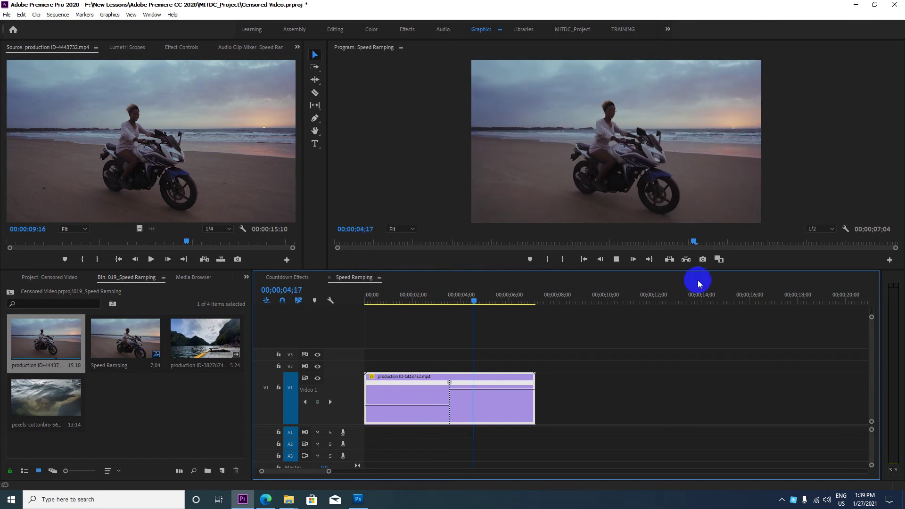
Split the 3;16 speed keyframe into a gradual ramp, trim the end near 06;01, and preview
key("space")
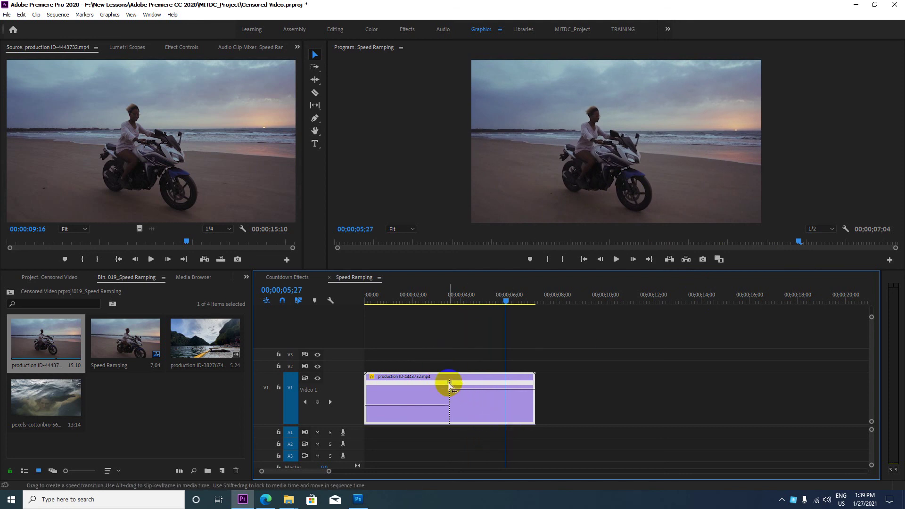
left_click_drag(449, 383, 399, 388)
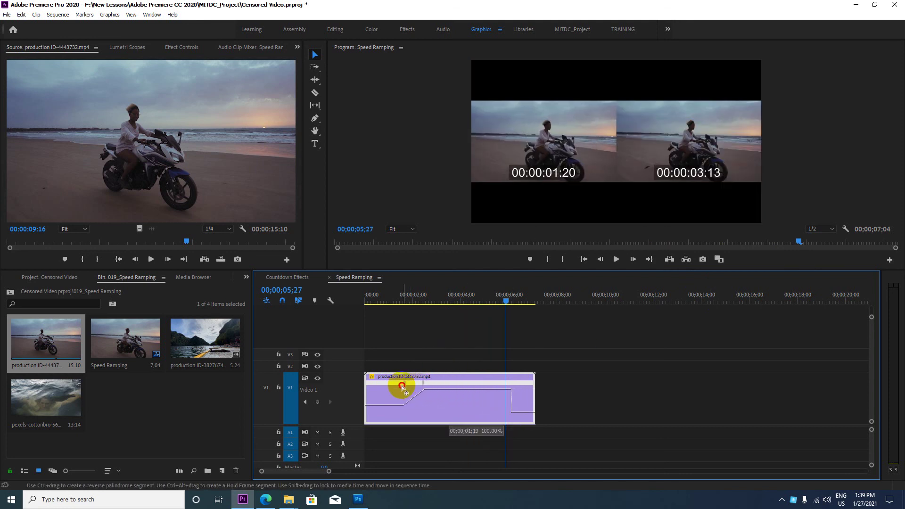
left_click_drag(506, 383, 506, 383)
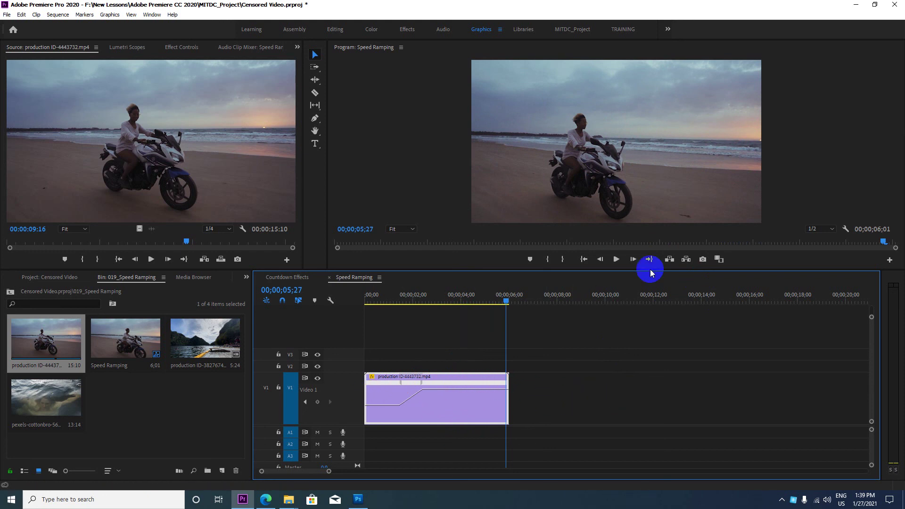
left_click(440, 421)
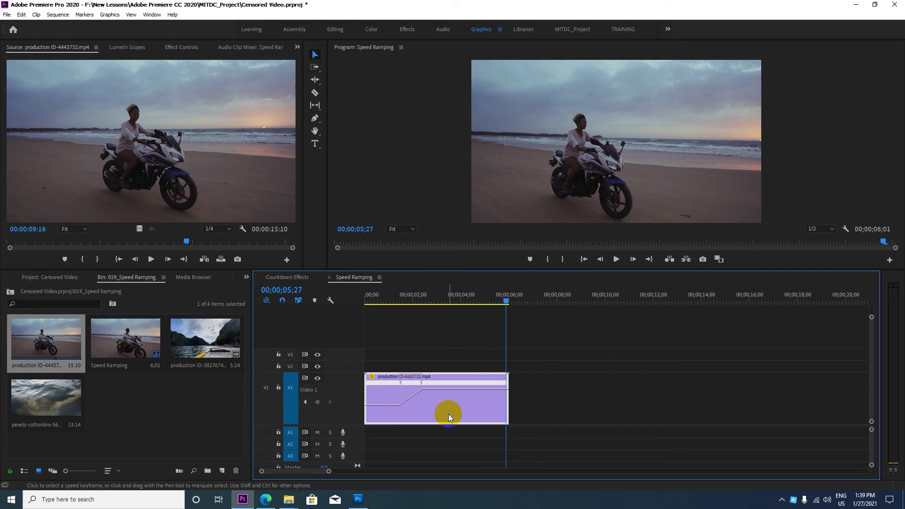
left_click_drag(507, 302, 409, 316)
key("space")
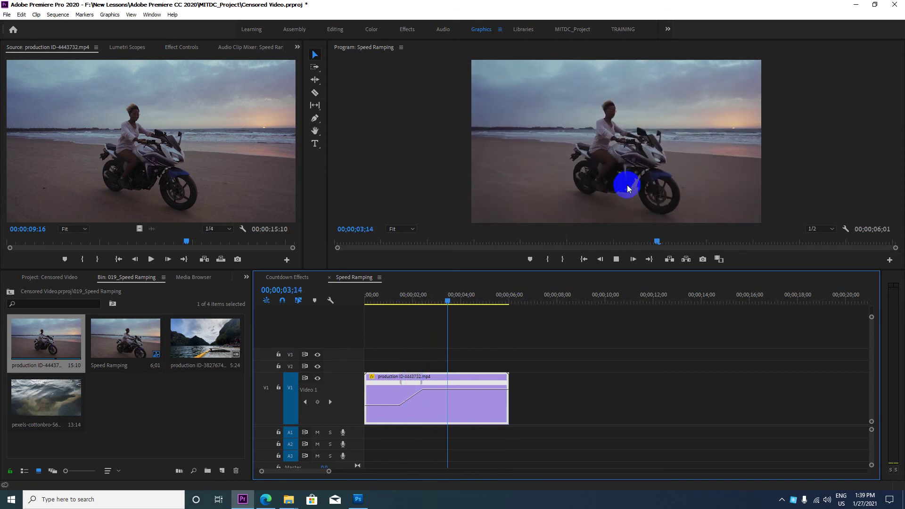
Preview the speed-up from the start, then bend its keyframe's Bezier handle into an eased curve
key("space")
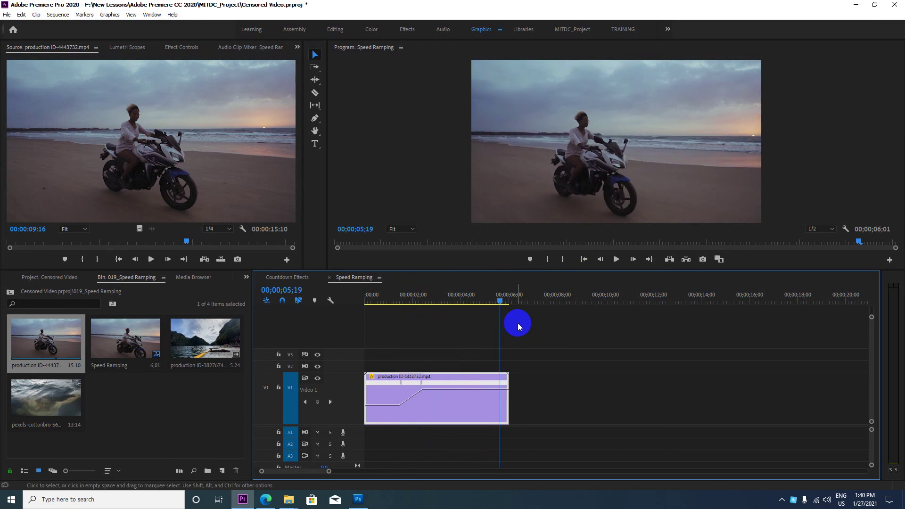
left_click_drag(500, 302, 344, 312)
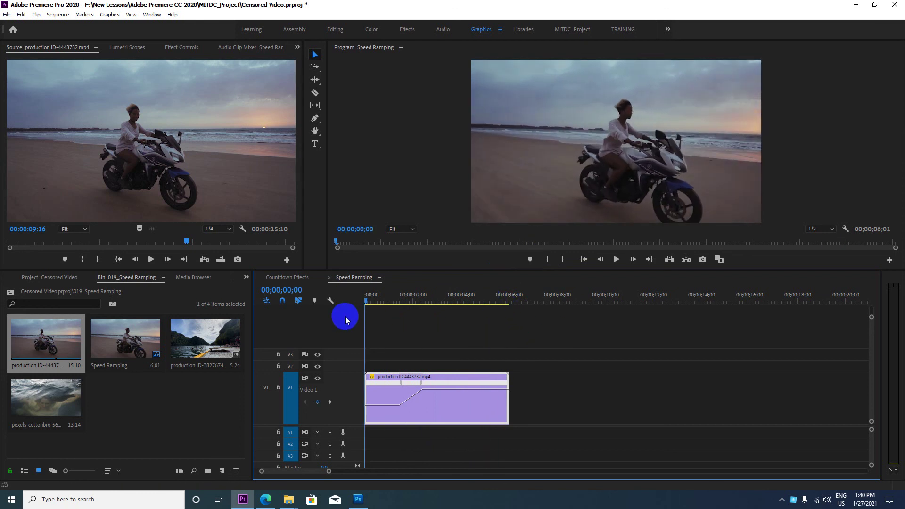
key("space")
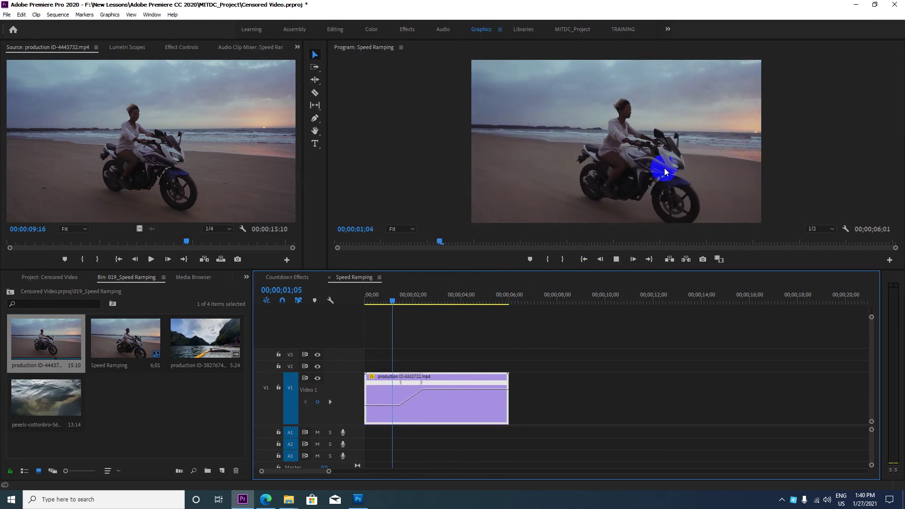
key("space")
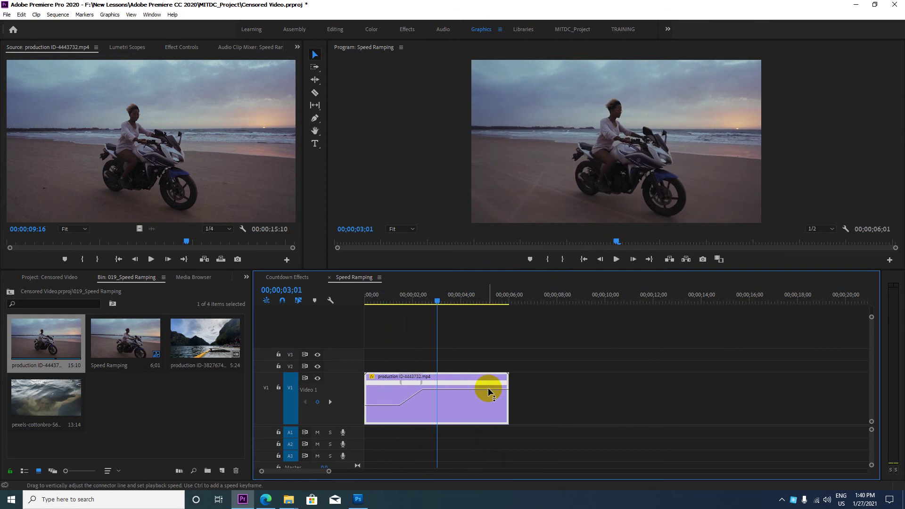
left_click(401, 387)
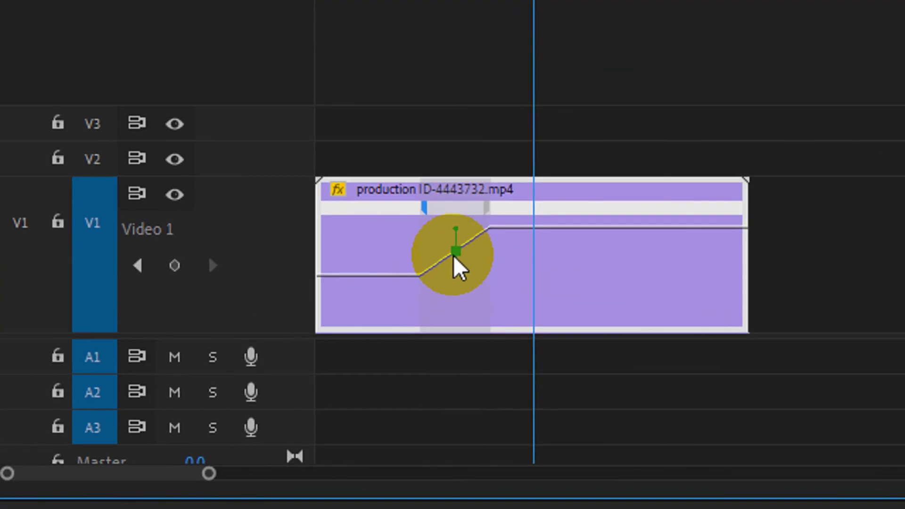
mouse_move(454, 257)
left_mouse_down()
mouse_move(456, 231)
mouse_move(533, 210)
left_mouse_up()
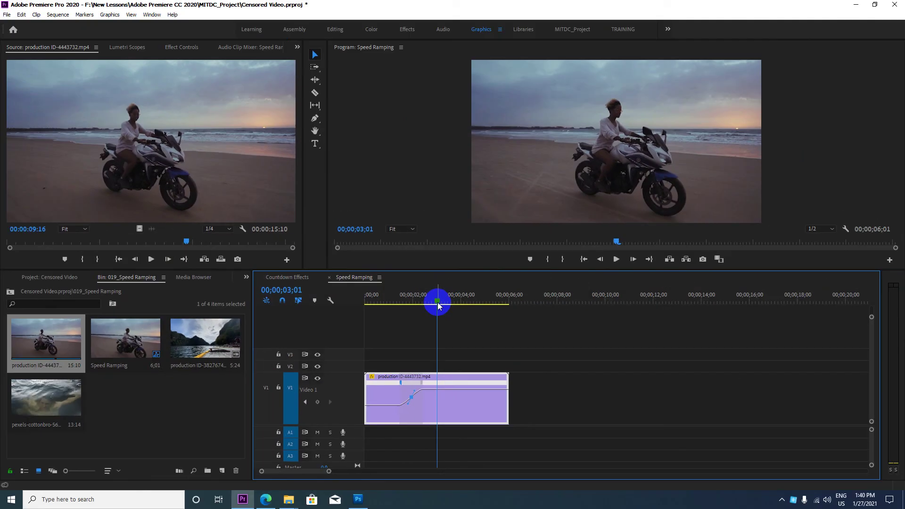
Add a second speed keyframe on the speed line at 04;07
mouse_move(542, 102)
left_mouse_down()
mouse_move(414, 306)
mouse_move(355, 315)
left_mouse_up()
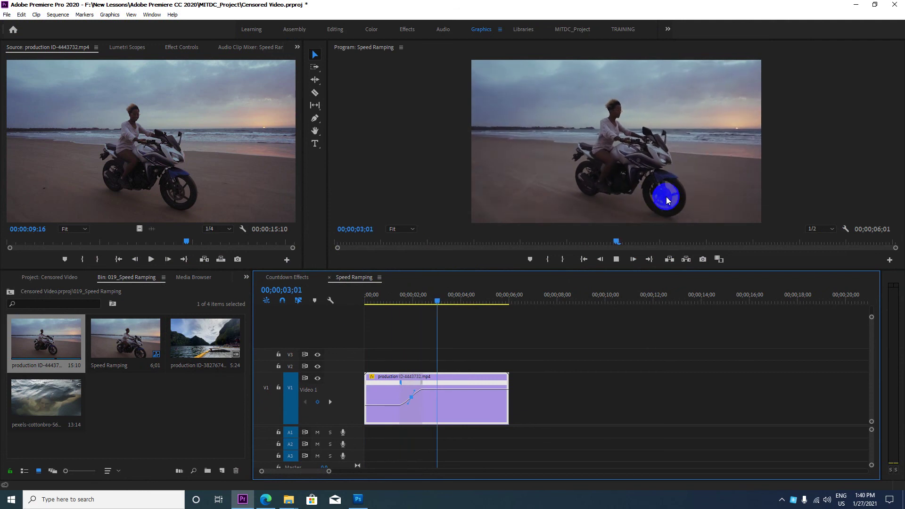
left_click(467, 419)
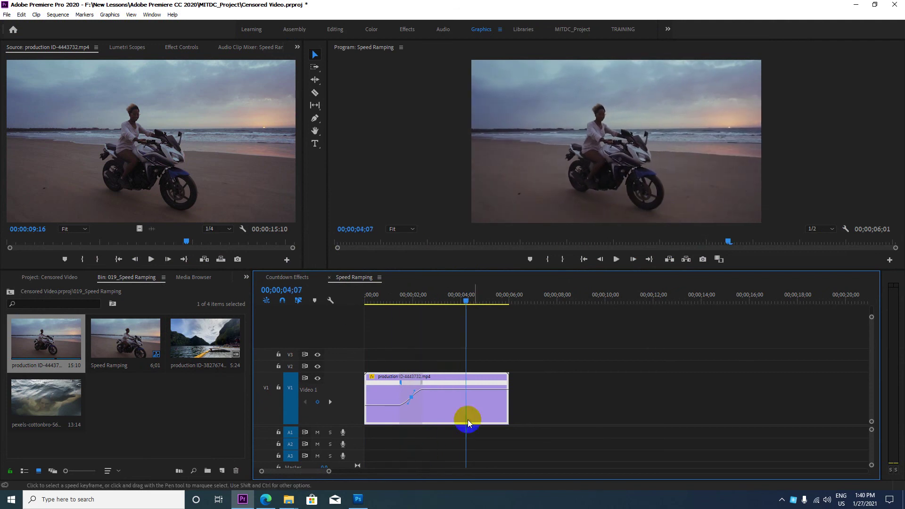
left_click(465, 391, "ctrl")
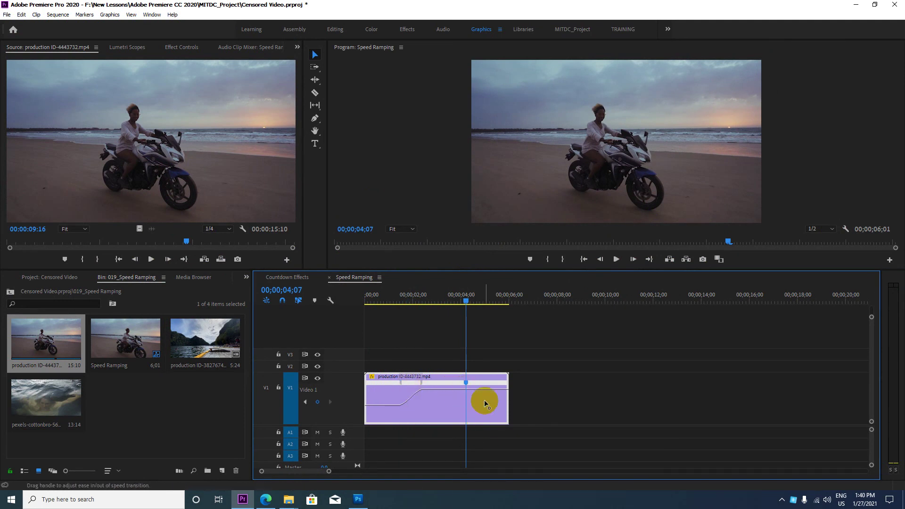
Drop the speed after 04;07 to 1%, spread it into a ramp, and ease its Bezier curve
left_click_drag(491, 393, 498, 504)
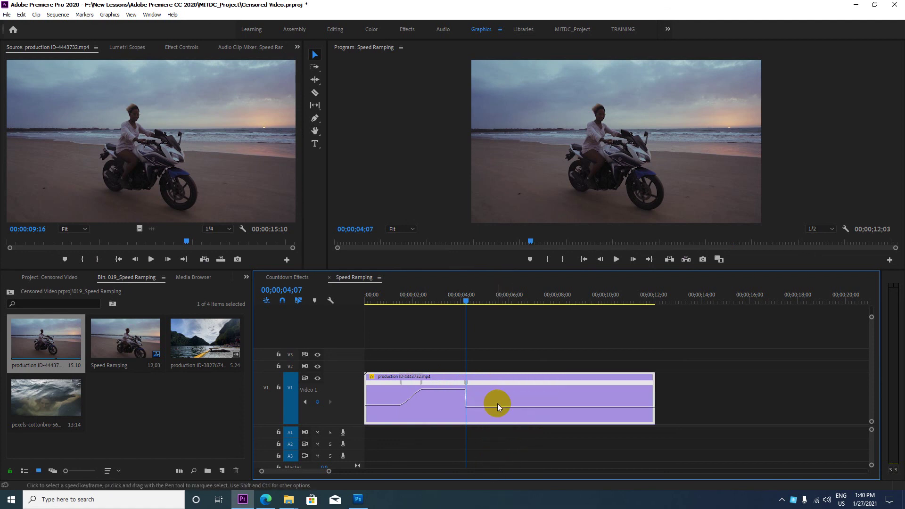
left_click_drag(498, 407, 498, 453)
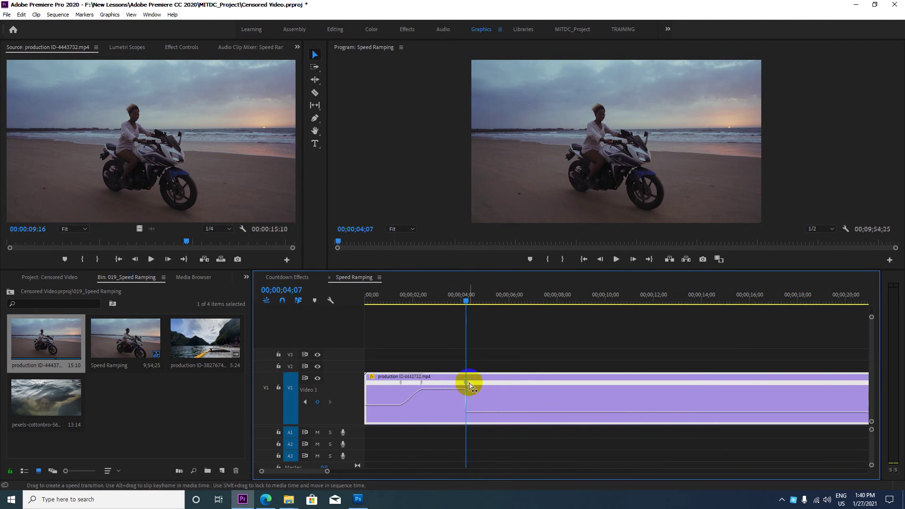
left_click_drag(468, 384, 535, 384)
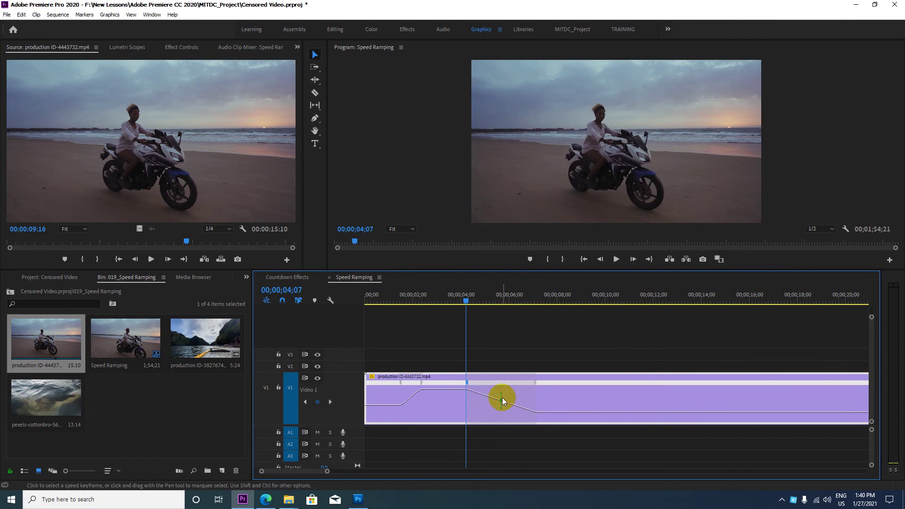
left_click(502, 398)
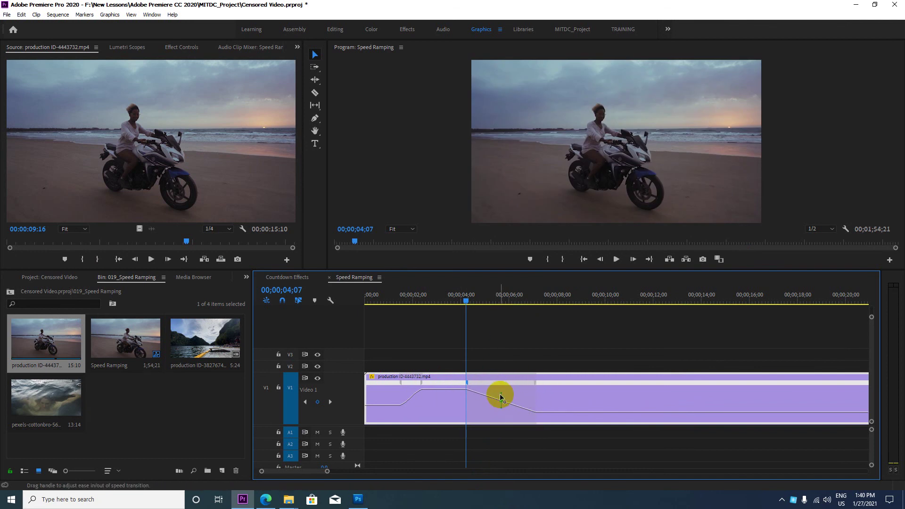
left_click_drag(501, 392, 470, 395)
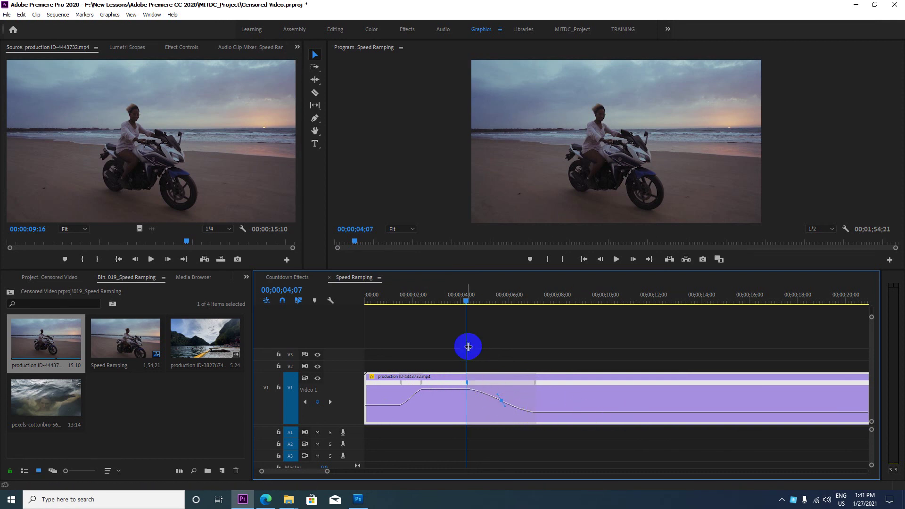
Nudge the slow-down keyframe's Bezier handle to slightly reshape the deceleration curve
right_click(445, 414)
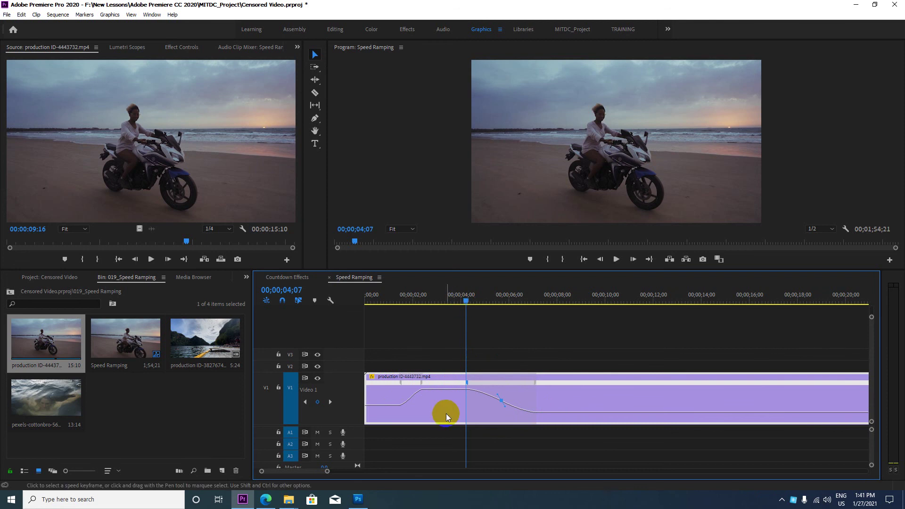
mouse_move(542, 483)
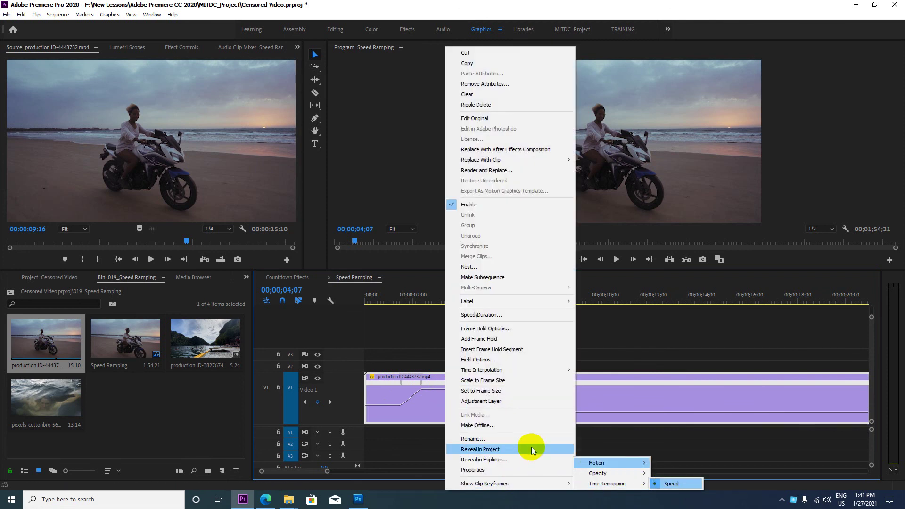
left_click(413, 384)
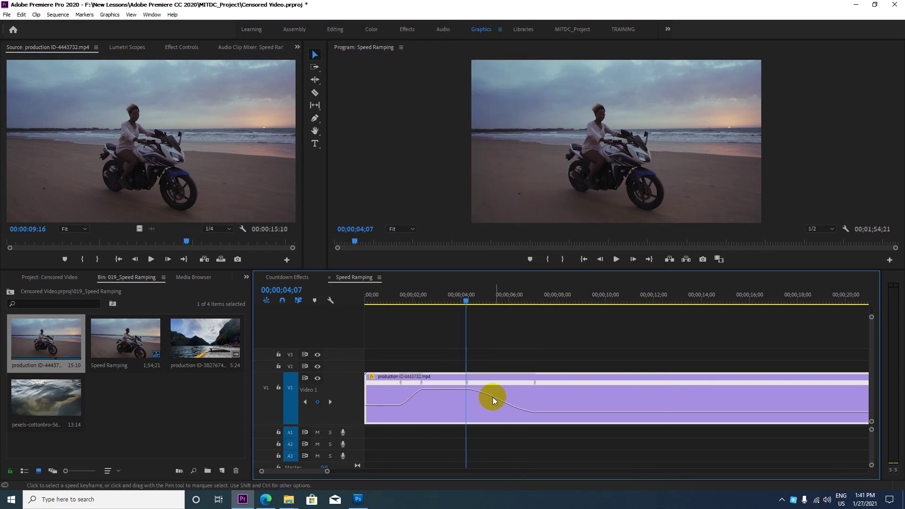
left_click(468, 389)
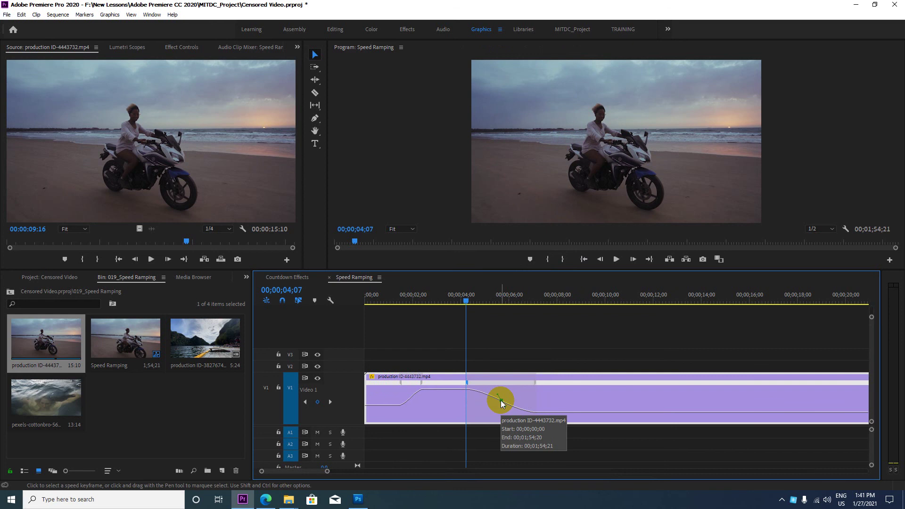
left_click_drag(502, 402, 498, 405)
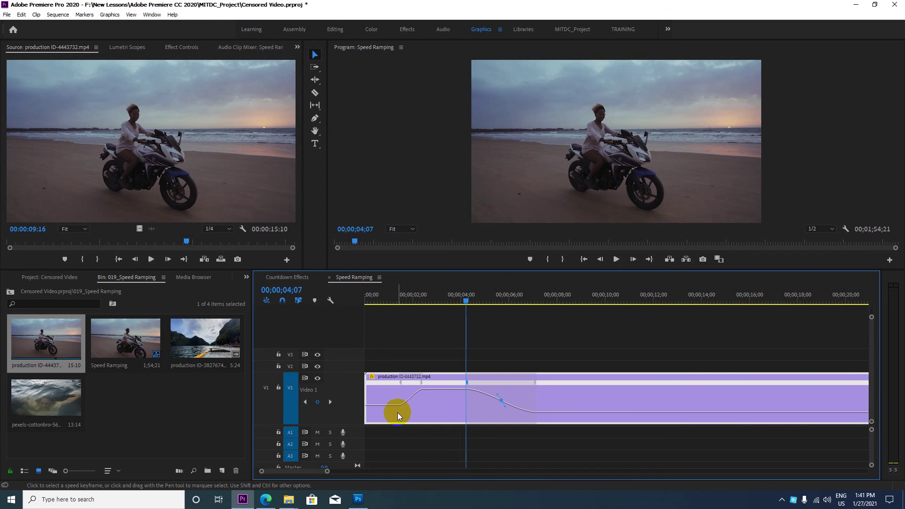
left_click(267, 501)
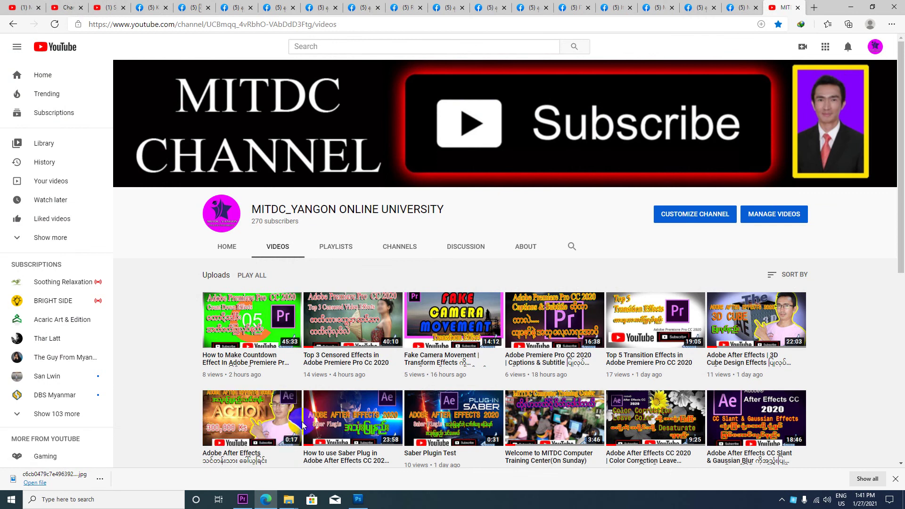
mouse_move(304, 424)
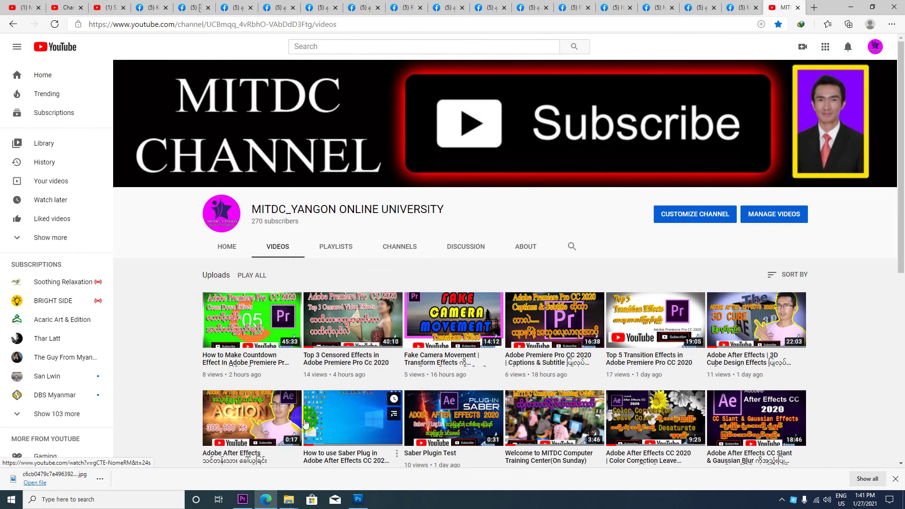